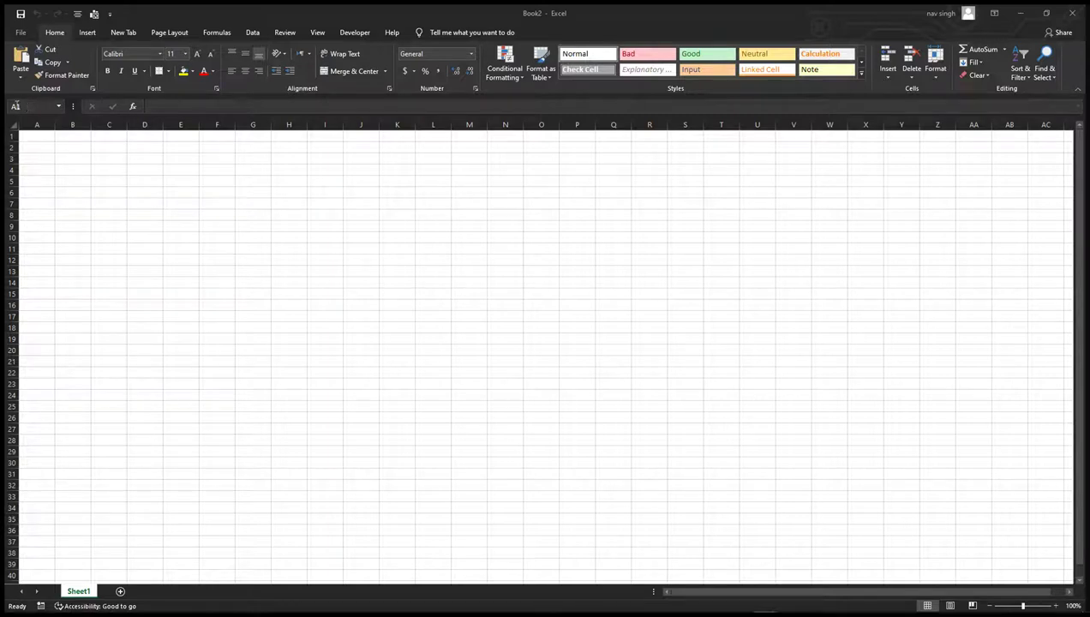
- Open Excel Options on the Quick Access Toolbar page from the toolbar's right-click menu
{"action": "scroll", "coordinate": [197, 300], "scroll_direction": "down", "scroll_amount": 1}
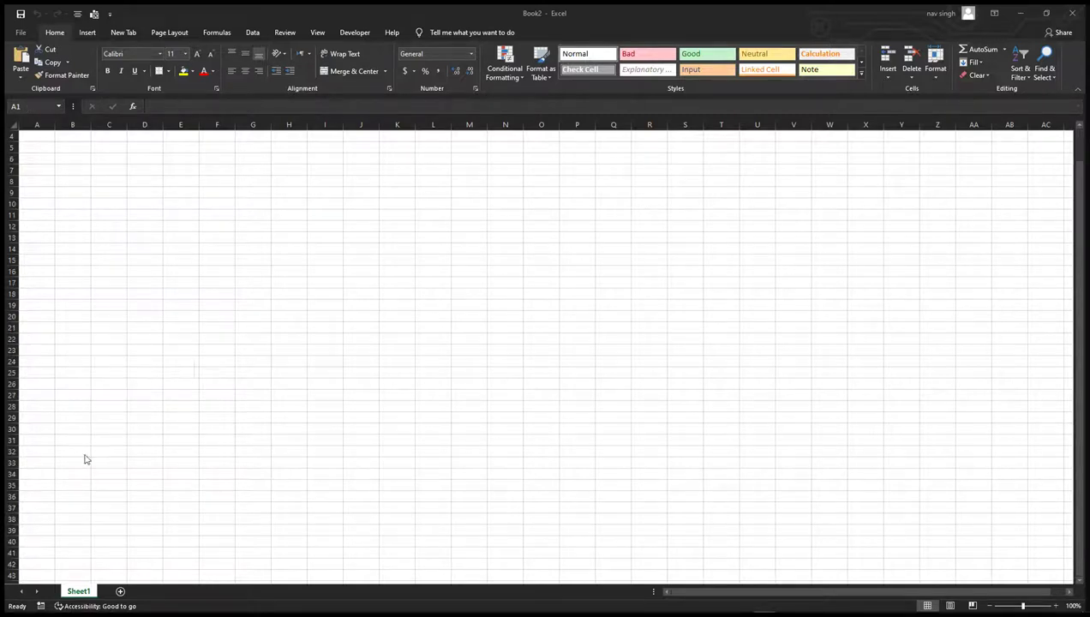
{"action": "mouse_move", "coordinate": [79, 610]}
{"action": "left_click", "coordinate": [20, 15]}
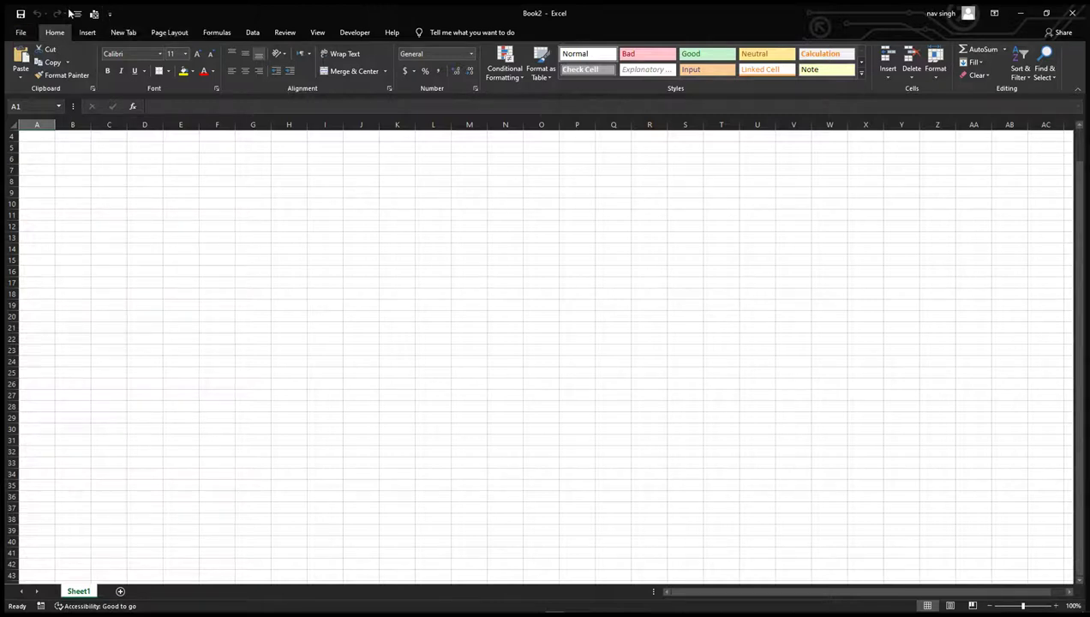
{"action": "right_click", "coordinate": [76, 16]}
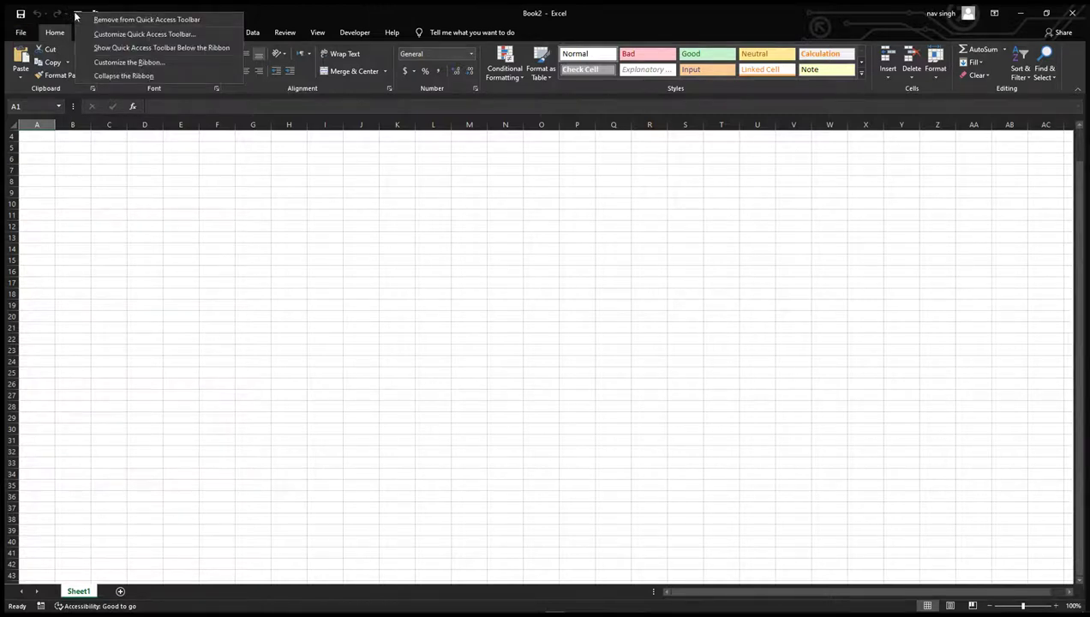
{"action": "left_click", "coordinate": [127, 35]}
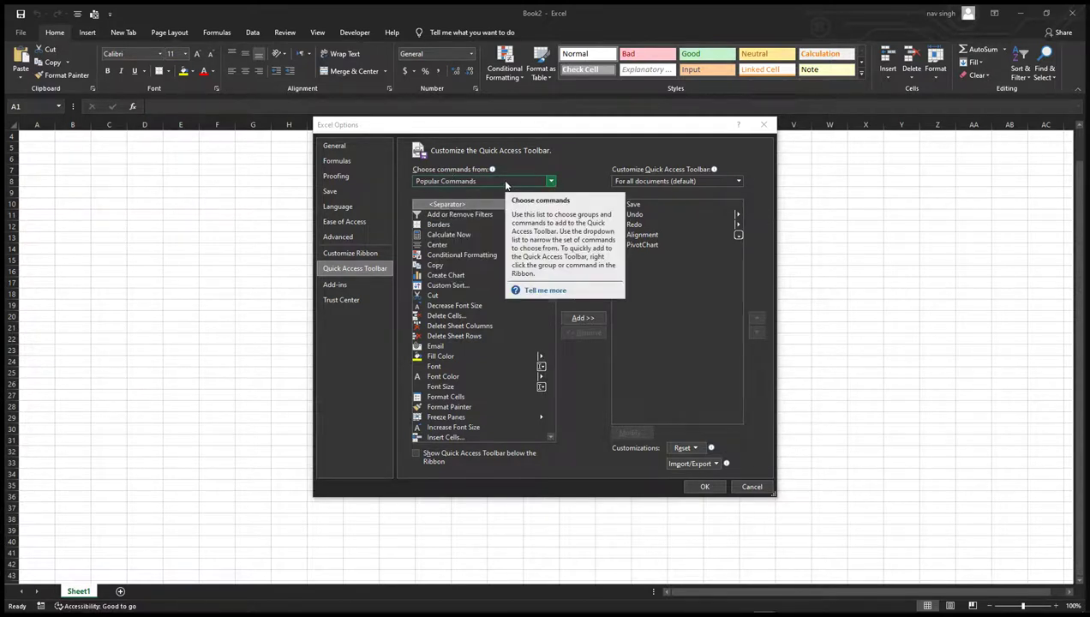
- Switch 'Choose commands from' to All Commands and scroll down to Print Preview and Print
{"action": "left_click", "coordinate": [501, 180]}
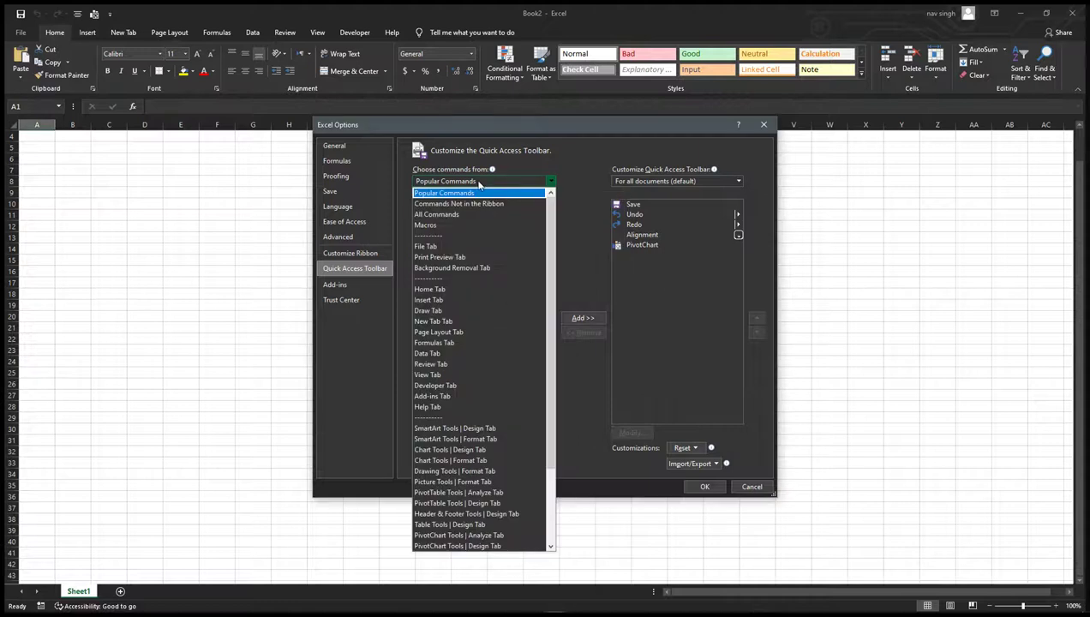
{"action": "left_click", "coordinate": [443, 215]}
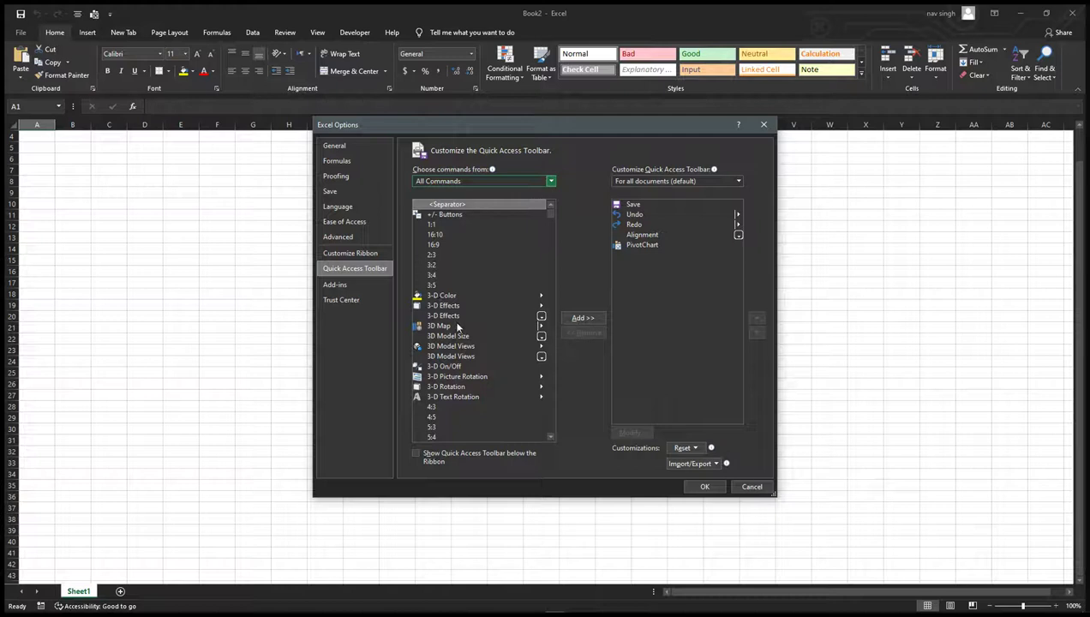
{"action": "scroll", "coordinate": [457, 324], "scroll_direction": "down", "scroll_amount": 2}
{"action": "scroll", "coordinate": [458, 326], "scroll_direction": "down", "scroll_amount": 2}
{"action": "scroll", "coordinate": [458, 326], "scroll_direction": "down", "scroll_amount": 3}
{"action": "scroll", "coordinate": [458, 326], "scroll_direction": "down", "scroll_amount": 6}
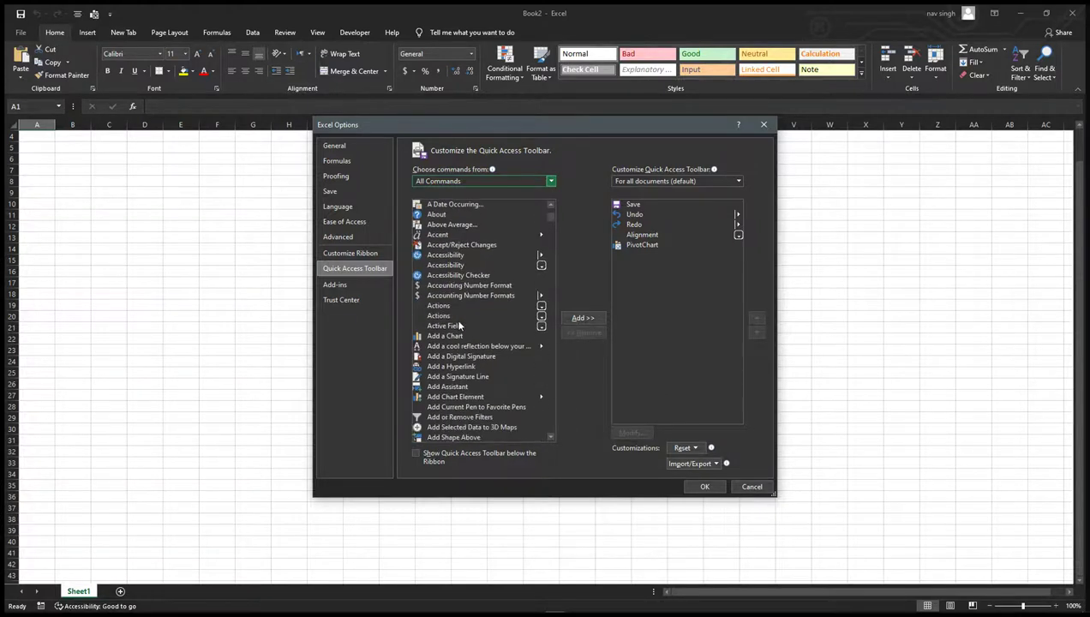
{"action": "scroll", "coordinate": [459, 325], "scroll_direction": "down", "scroll_amount": 3}
{"action": "scroll", "coordinate": [460, 324], "scroll_direction": "down", "scroll_amount": 10}
{"action": "scroll", "coordinate": [458, 317], "scroll_direction": "down", "scroll_amount": 10}
{"action": "scroll", "coordinate": [459, 323], "scroll_direction": "down", "scroll_amount": 10}
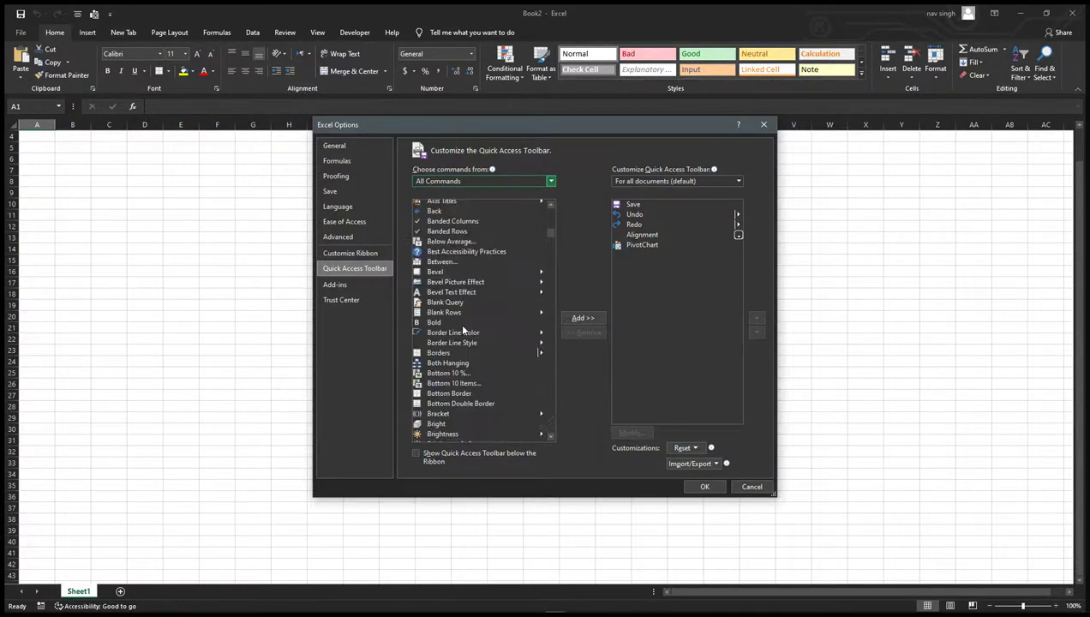
{"action": "scroll", "coordinate": [461, 327], "scroll_direction": "down", "scroll_amount": 10}
{"action": "scroll", "coordinate": [465, 333], "scroll_direction": "down", "scroll_amount": 8}
{"action": "scroll", "coordinate": [469, 360], "scroll_direction": "down", "scroll_amount": 8}
{"action": "scroll", "coordinate": [476, 394], "scroll_direction": "down", "scroll_amount": 7}
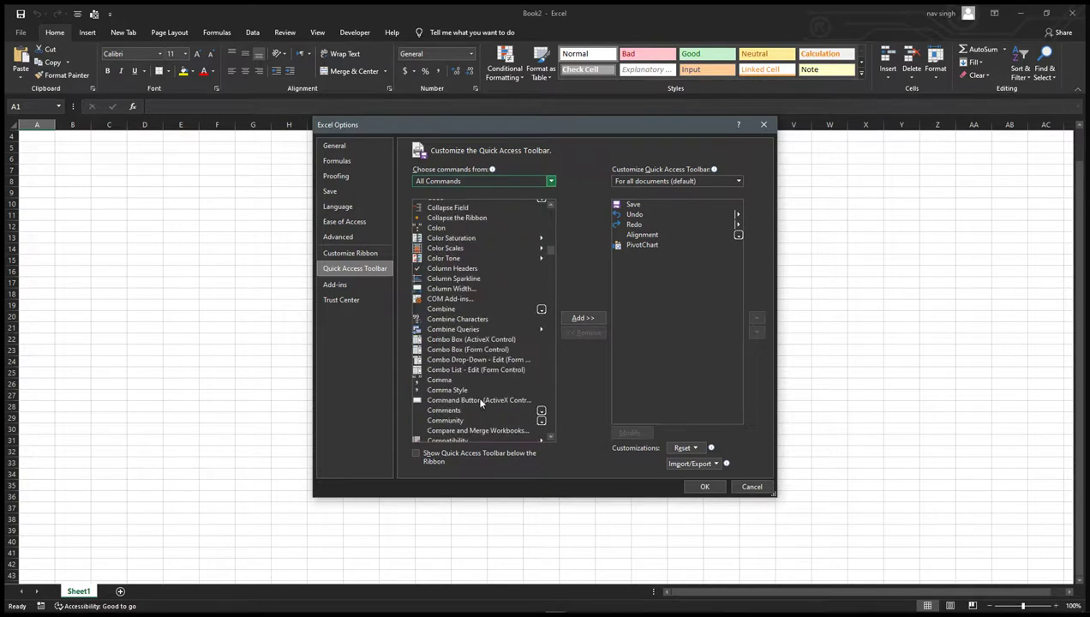
{"action": "scroll", "coordinate": [484, 400], "scroll_direction": "down", "scroll_amount": 3}
{"action": "scroll", "coordinate": [485, 400], "scroll_direction": "down", "scroll_amount": 8}
{"action": "left_click_drag", "start_coordinate": [552, 260], "coordinate": [556, 364]}
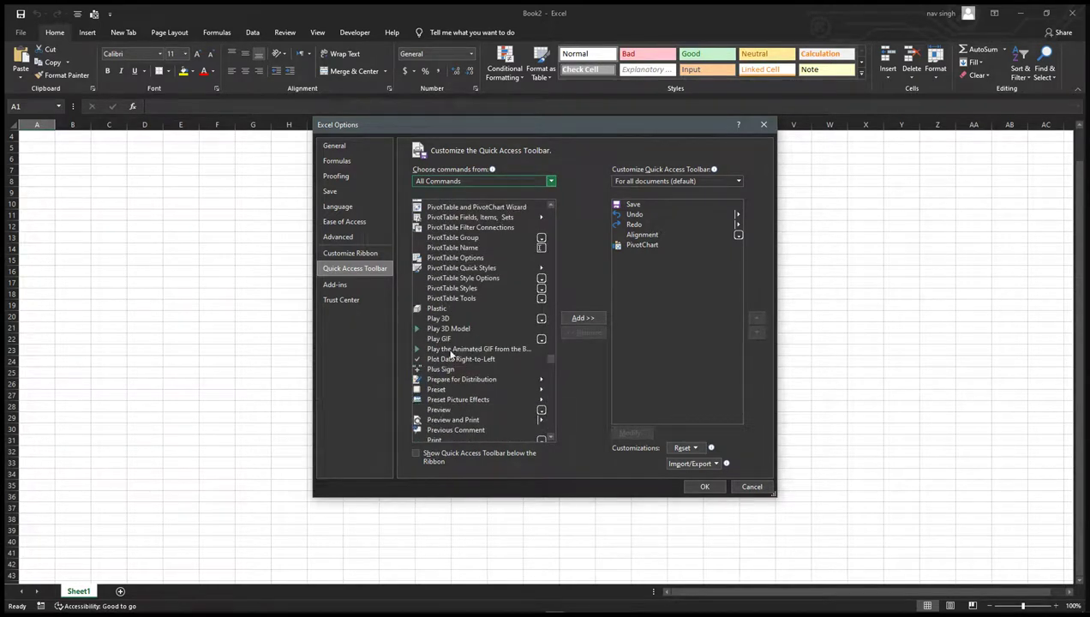
{"action": "scroll", "coordinate": [451, 355], "scroll_direction": "down", "scroll_amount": 3}
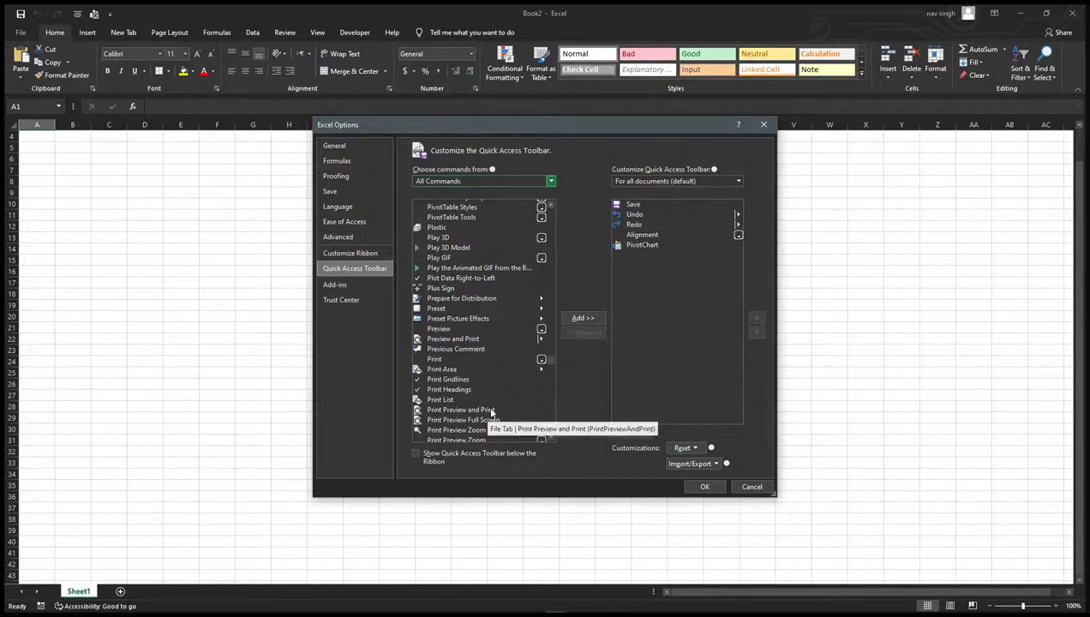
{"action": "scroll", "coordinate": [497, 410], "scroll_direction": "down", "scroll_amount": 1}
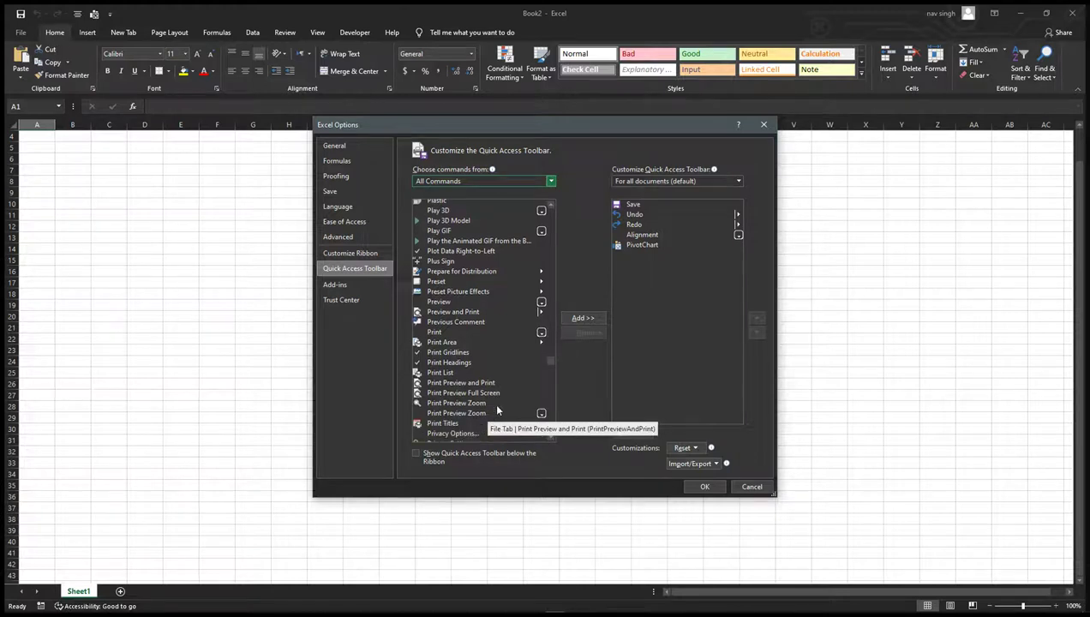
{"action": "scroll", "coordinate": [496, 411], "scroll_direction": "down", "scroll_amount": 1}
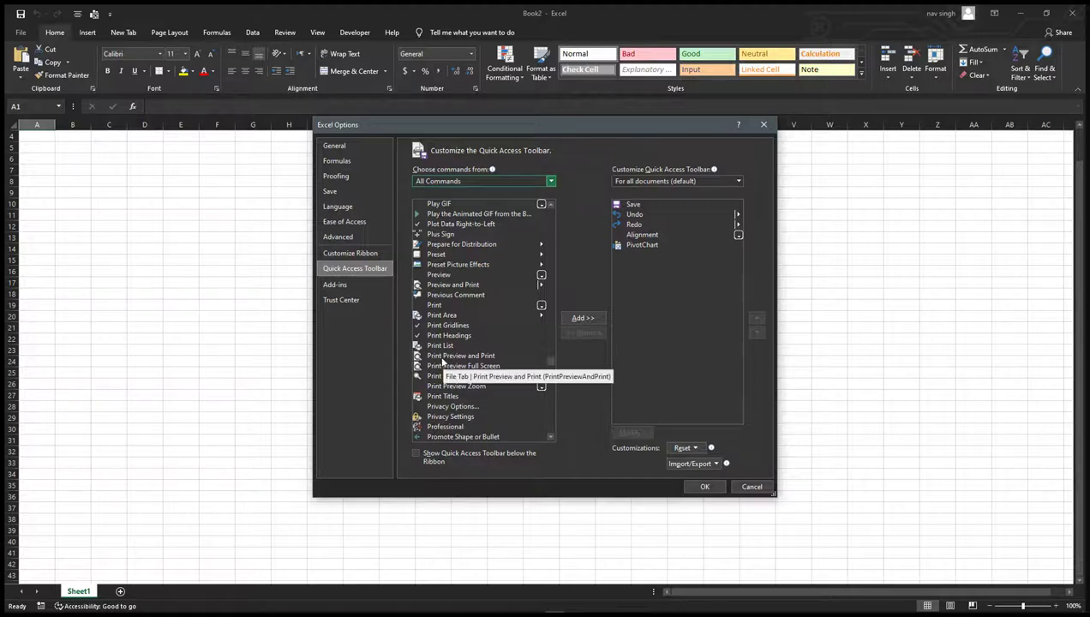
- Add Print Preview and Print to the Quick Access Toolbar
{"action": "left_click", "coordinate": [442, 356]}
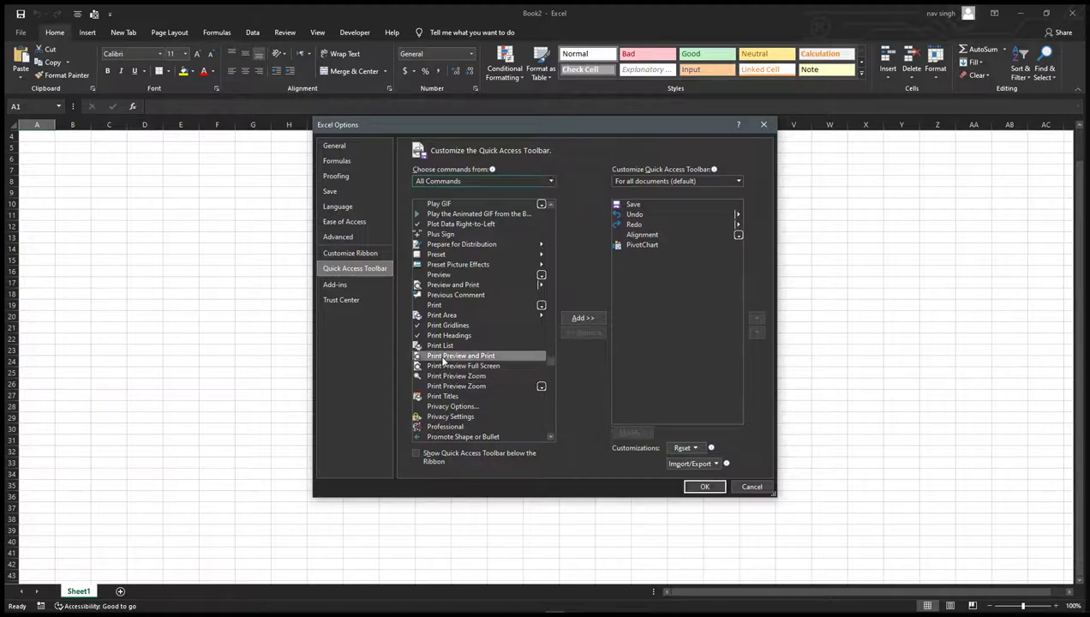
{"action": "left_click", "coordinate": [583, 320]}
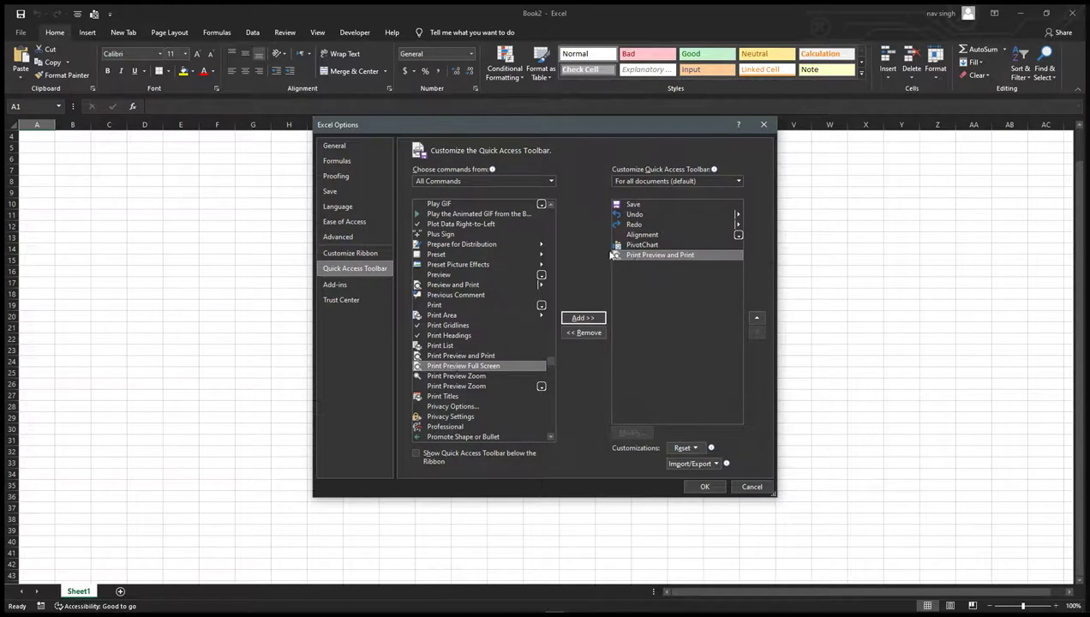
{"action": "scroll", "coordinate": [444, 354], "scroll_direction": "down", "scroll_amount": 7}
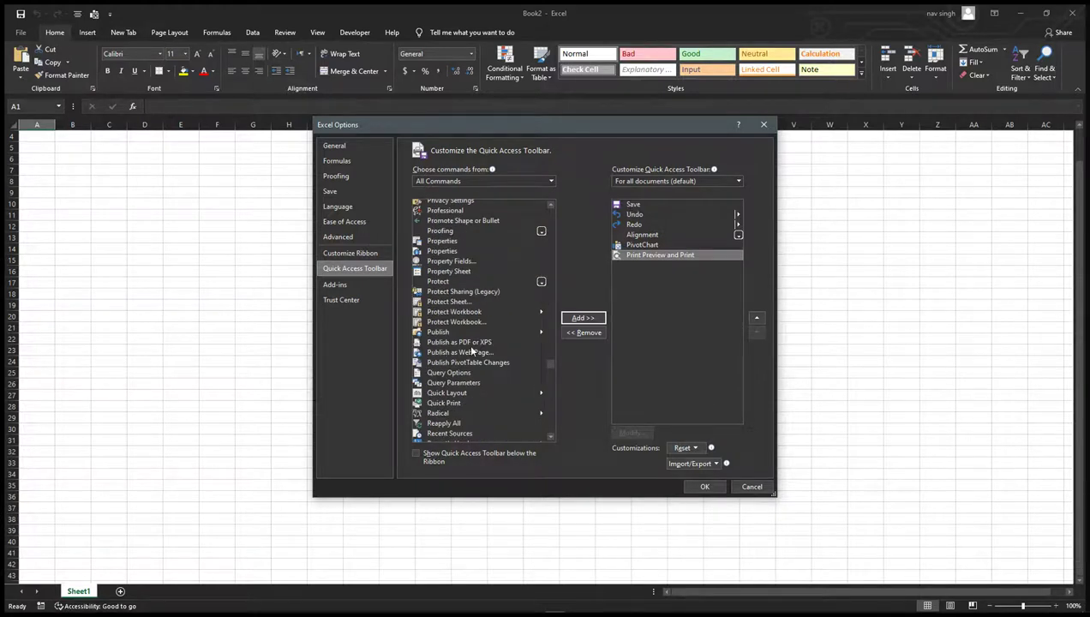
{"action": "scroll", "coordinate": [467, 343], "scroll_direction": "down", "scroll_amount": 3}
{"action": "scroll", "coordinate": [466, 342], "scroll_direction": "down", "scroll_amount": 3}
{"action": "scroll", "coordinate": [465, 342], "scroll_direction": "down", "scroll_amount": 3}
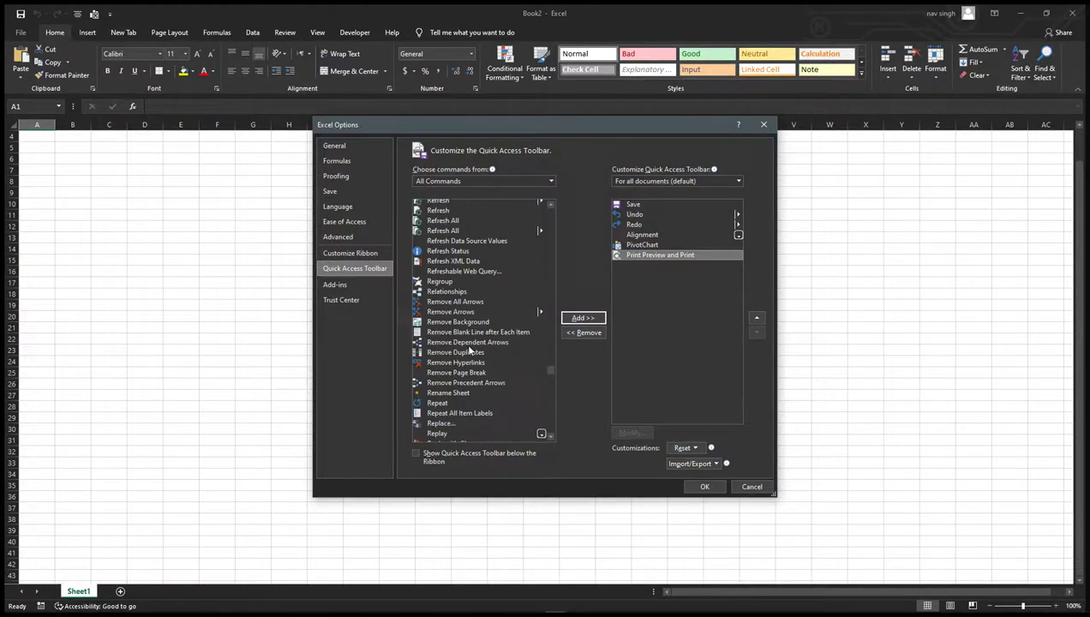
{"action": "scroll", "coordinate": [469, 350], "scroll_direction": "down", "scroll_amount": 3}
{"action": "scroll", "coordinate": [469, 350], "scroll_direction": "down", "scroll_amount": 3}
{"action": "scroll", "coordinate": [469, 349], "scroll_direction": "down", "scroll_amount": 3}
{"action": "scroll", "coordinate": [468, 349], "scroll_direction": "down", "scroll_amount": 3}
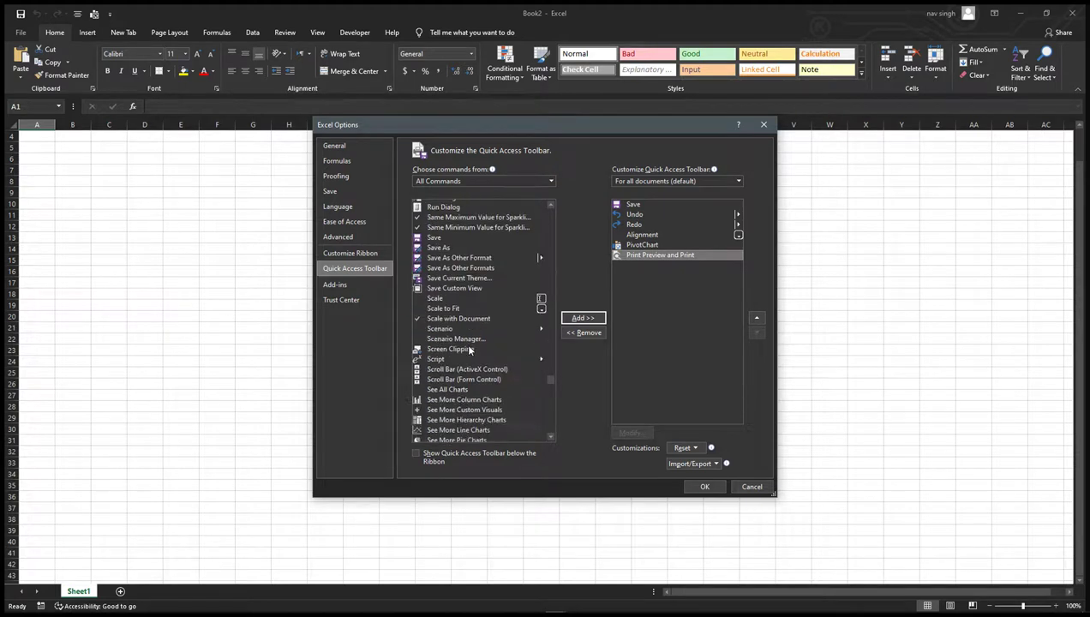
- Add Save As to the toolbar, then browse the rest of the All Commands list
{"action": "left_click", "coordinate": [439, 248]}
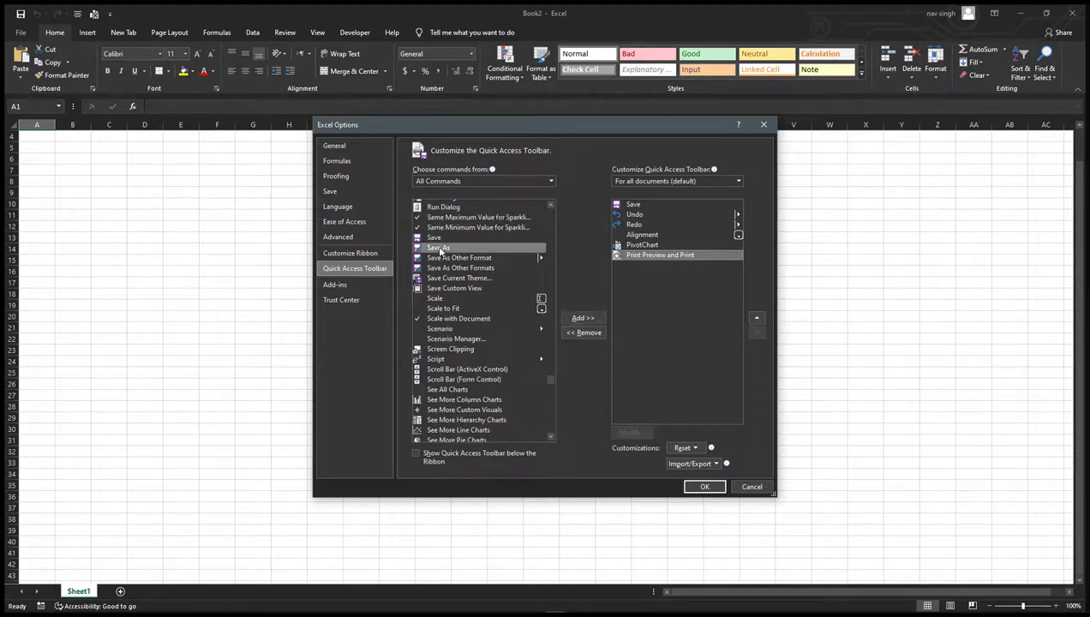
{"action": "left_click", "coordinate": [582, 319]}
{"action": "scroll", "coordinate": [473, 343], "scroll_direction": "down", "scroll_amount": 8}
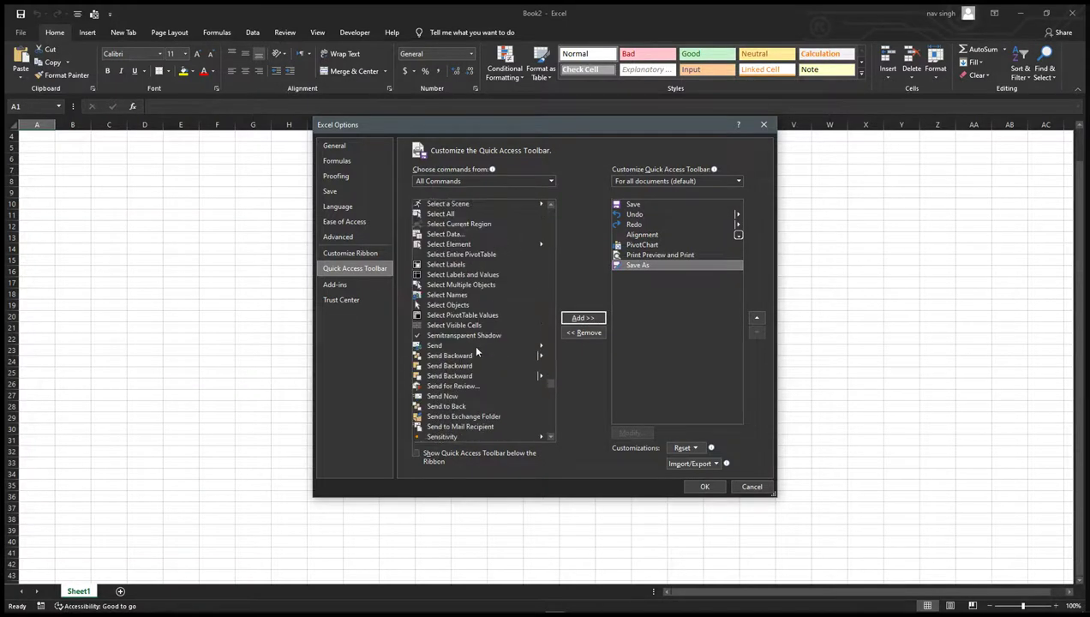
{"action": "scroll", "coordinate": [473, 344], "scroll_direction": "up", "scroll_amount": 6}
{"action": "scroll", "coordinate": [514, 368], "scroll_direction": "up", "scroll_amount": 4}
{"action": "mouse_move", "coordinate": [546, 377]}
{"action": "left_mouse_down"}
{"action": "mouse_move", "coordinate": [553, 214]}
{"action": "mouse_move", "coordinate": [552, 230]}
{"action": "left_mouse_up"}
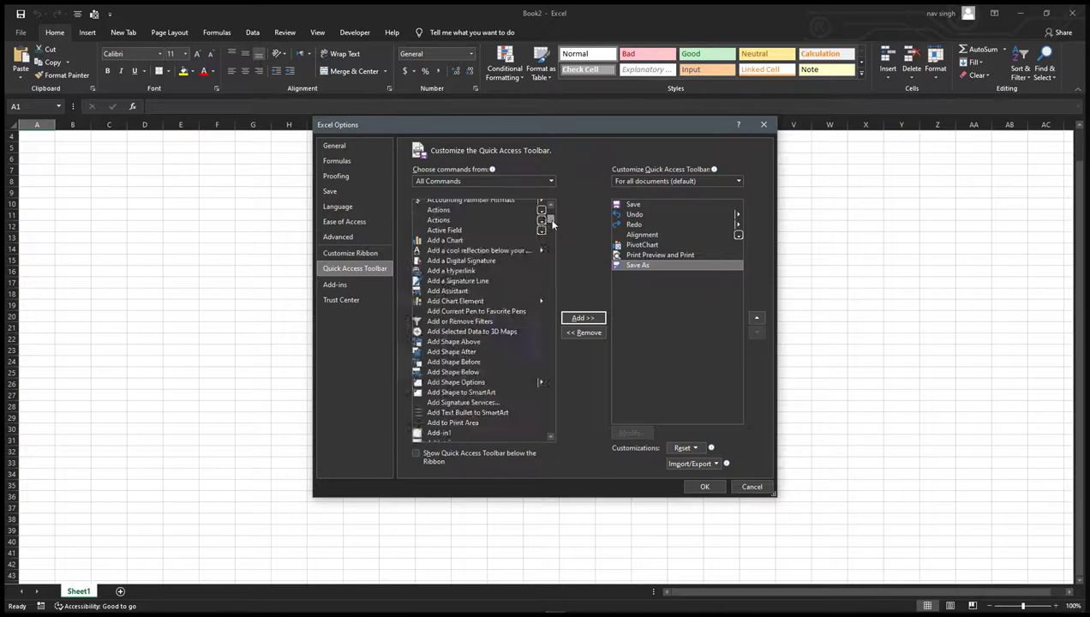
{"action": "scroll", "coordinate": [466, 322], "scroll_direction": "down", "scroll_amount": 2}
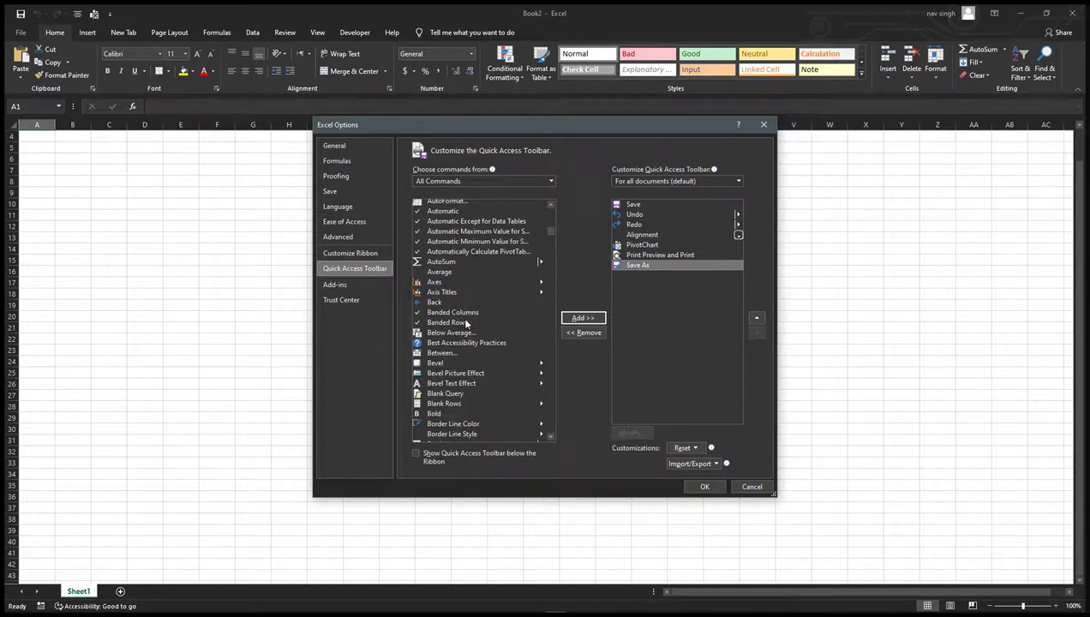
{"action": "scroll", "coordinate": [466, 322], "scroll_direction": "down", "scroll_amount": 3}
{"action": "scroll", "coordinate": [466, 322], "scroll_direction": "down", "scroll_amount": 5}
{"action": "scroll", "coordinate": [466, 323], "scroll_direction": "down", "scroll_amount": 5}
{"action": "scroll", "coordinate": [466, 323], "scroll_direction": "down", "scroll_amount": 4}
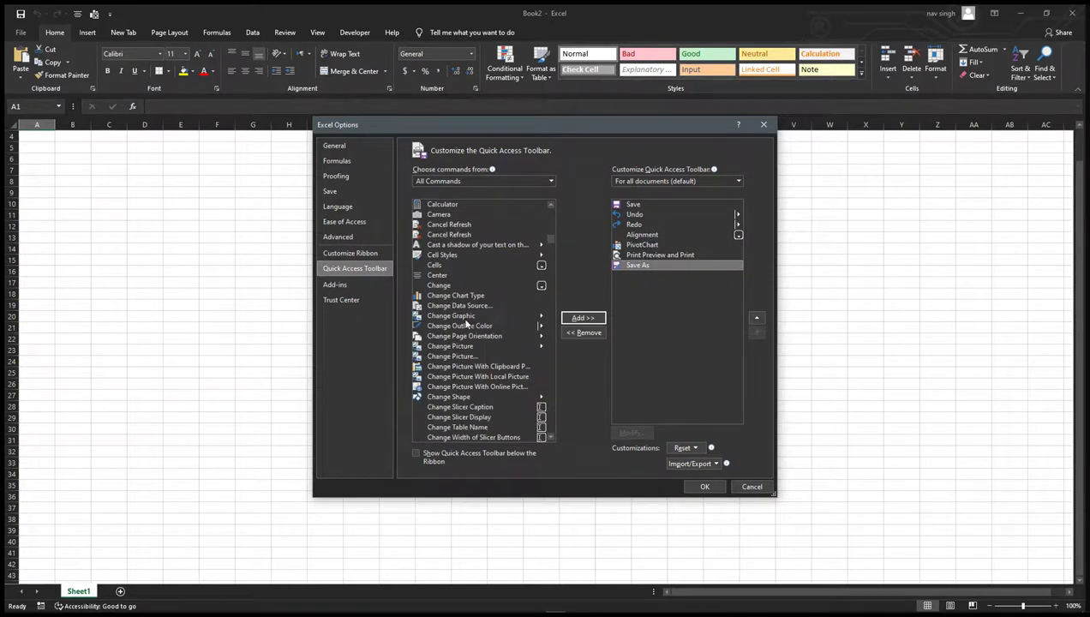
{"action": "scroll", "coordinate": [466, 322], "scroll_direction": "up", "scroll_amount": 4}
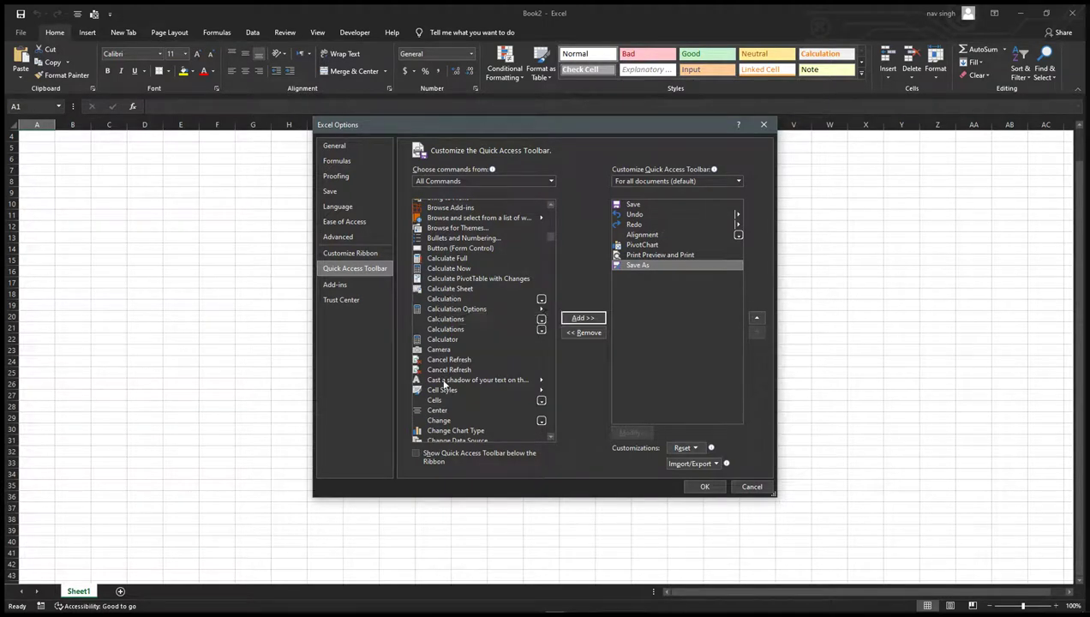
{"action": "scroll", "coordinate": [440, 410], "scroll_direction": "down", "scroll_amount": 5}
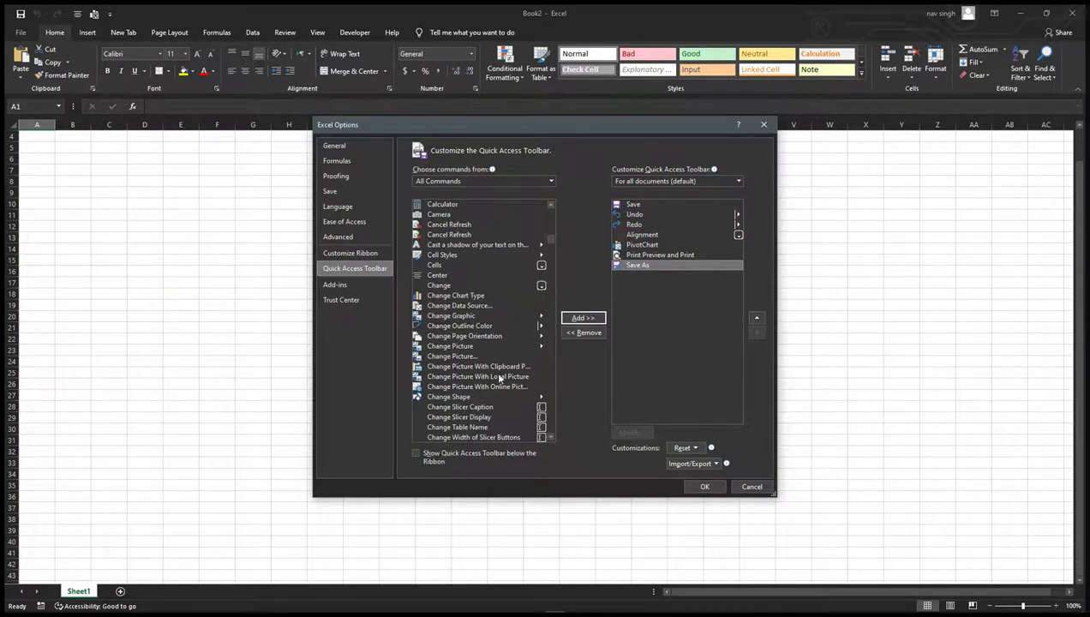
{"action": "scroll", "coordinate": [454, 374], "scroll_direction": "down", "scroll_amount": 5}
{"action": "scroll", "coordinate": [455, 374], "scroll_direction": "down", "scroll_amount": 5}
{"action": "scroll", "coordinate": [455, 374], "scroll_direction": "down", "scroll_amount": 5}
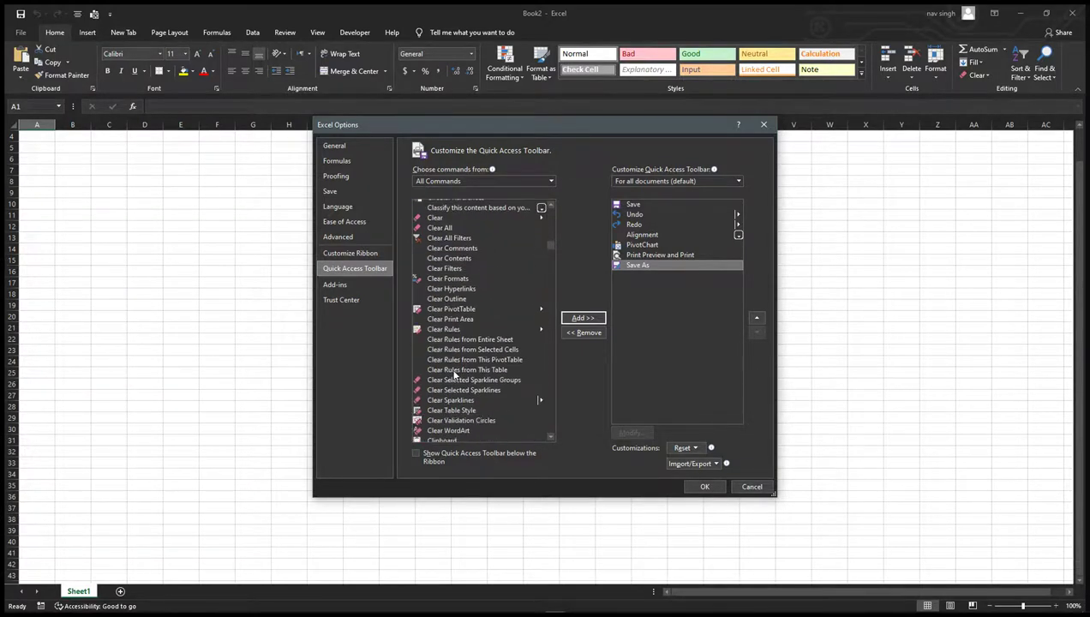
{"action": "scroll", "coordinate": [455, 375], "scroll_direction": "down", "scroll_amount": 5}
{"action": "scroll", "coordinate": [455, 374], "scroll_direction": "down", "scroll_amount": 5}
{"action": "scroll", "coordinate": [455, 374], "scroll_direction": "up", "scroll_amount": 5}
{"action": "scroll", "coordinate": [455, 375], "scroll_direction": "up", "scroll_amount": 5}
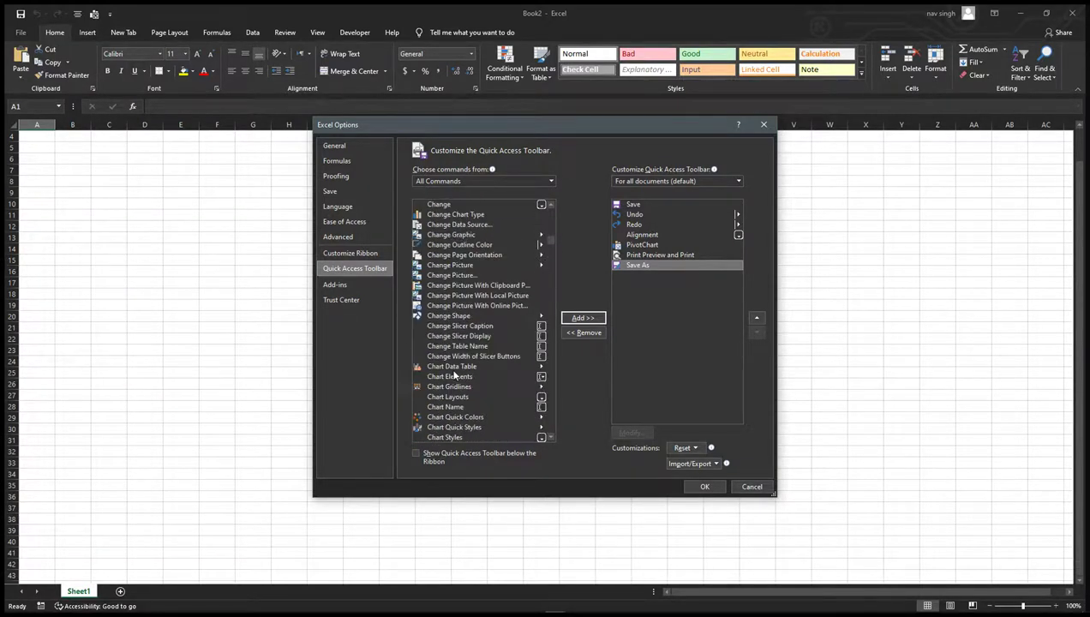
{"action": "scroll", "coordinate": [455, 374], "scroll_direction": "up", "scroll_amount": 5}
{"action": "scroll", "coordinate": [455, 375], "scroll_direction": "up", "scroll_amount": 5}
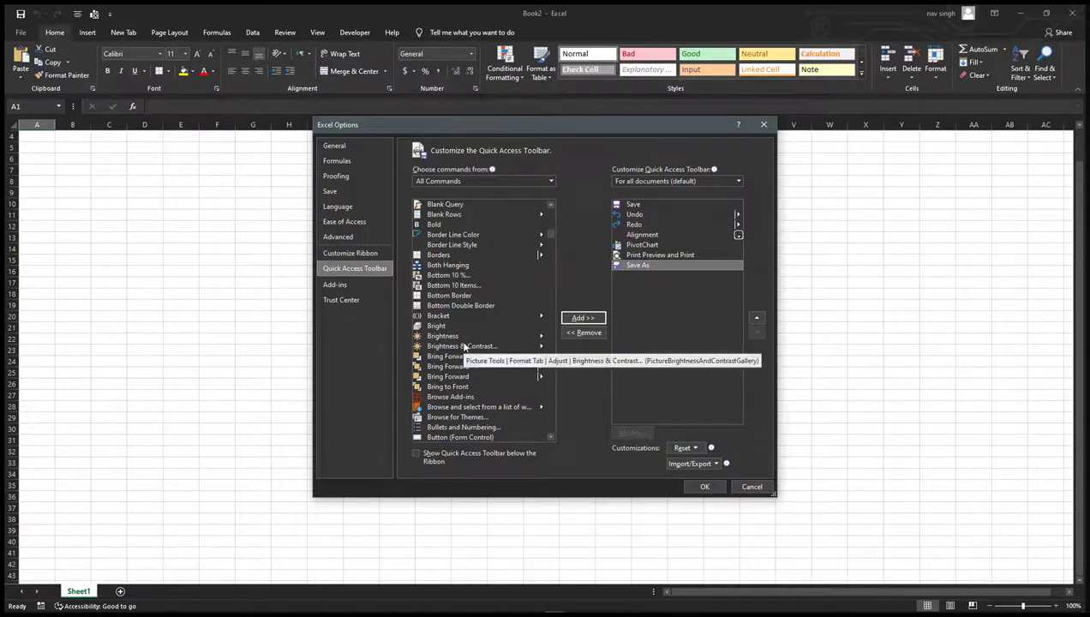
{"action": "scroll", "coordinate": [463, 343], "scroll_direction": "down", "scroll_amount": 5}
{"action": "scroll", "coordinate": [463, 343], "scroll_direction": "down", "scroll_amount": 5}
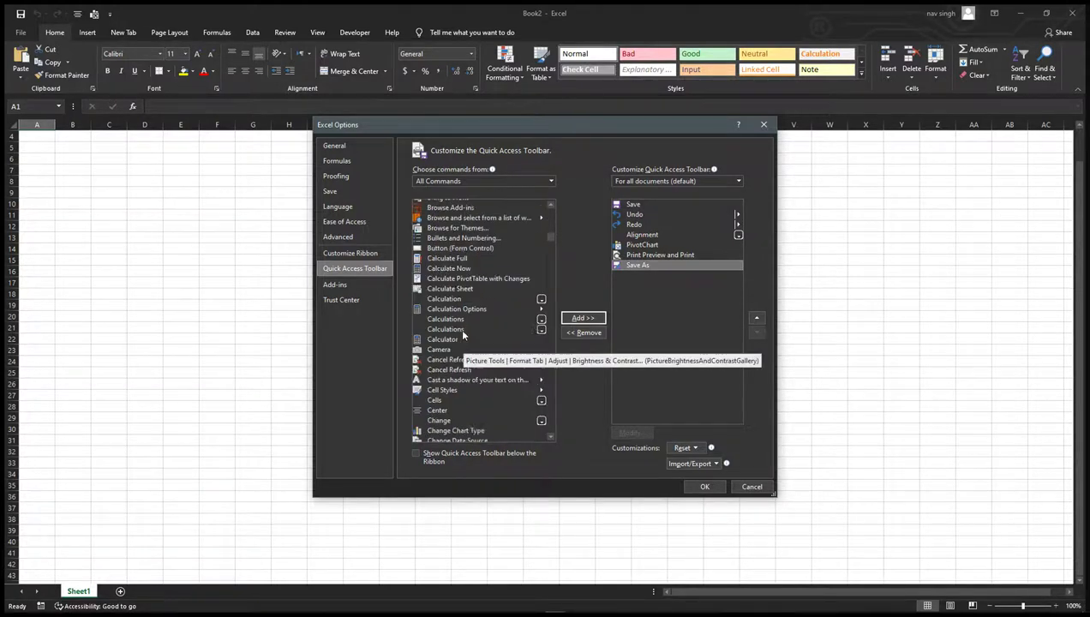
{"action": "scroll", "coordinate": [463, 343], "scroll_direction": "down", "scroll_amount": 5}
{"action": "scroll", "coordinate": [463, 339], "scroll_direction": "down", "scroll_amount": 5}
{"action": "scroll", "coordinate": [461, 334], "scroll_direction": "down", "scroll_amount": 5}
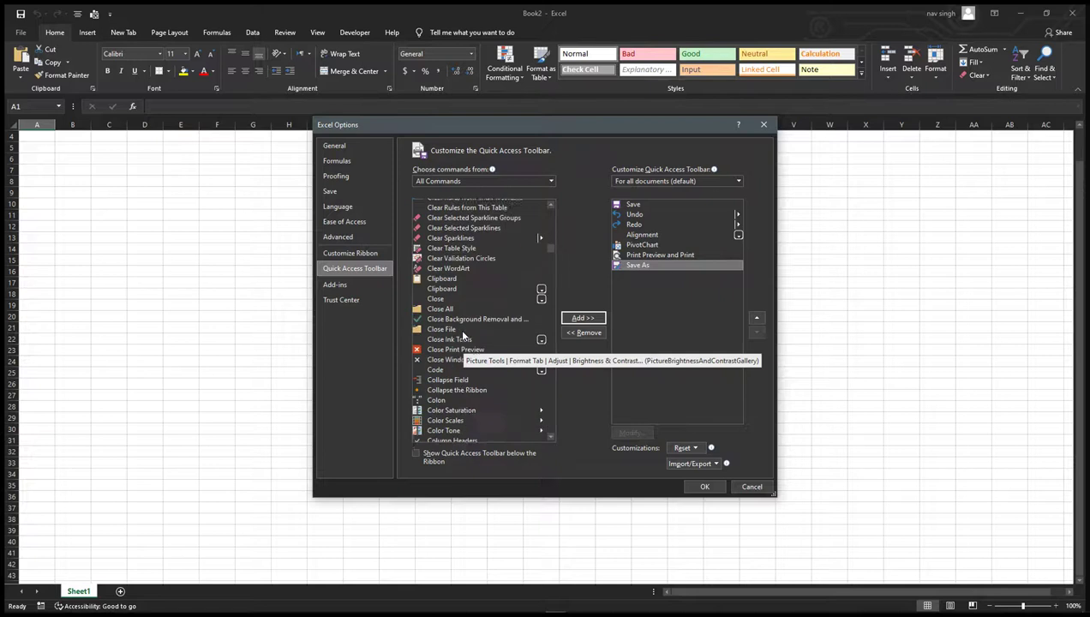
{"action": "scroll", "coordinate": [454, 347], "scroll_direction": "down", "scroll_amount": 8}
{"action": "scroll", "coordinate": [453, 383], "scroll_direction": "down", "scroll_amount": 8}
{"action": "scroll", "coordinate": [453, 383], "scroll_direction": "down", "scroll_amount": 8}
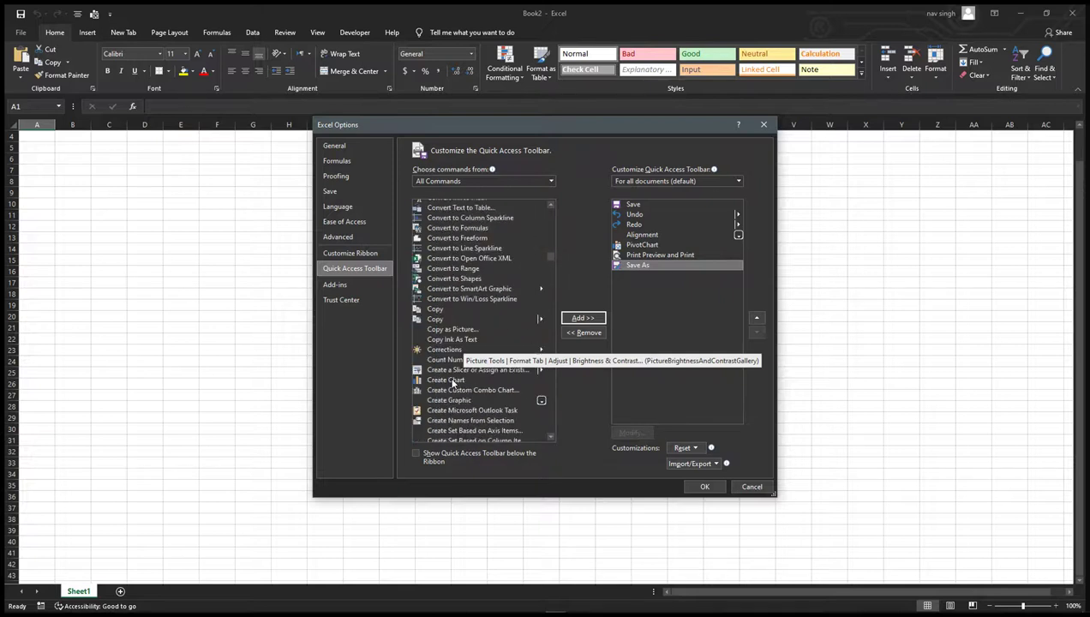
{"action": "scroll", "coordinate": [452, 383], "scroll_direction": "down", "scroll_amount": 8}
{"action": "scroll", "coordinate": [453, 383], "scroll_direction": "down", "scroll_amount": 1}
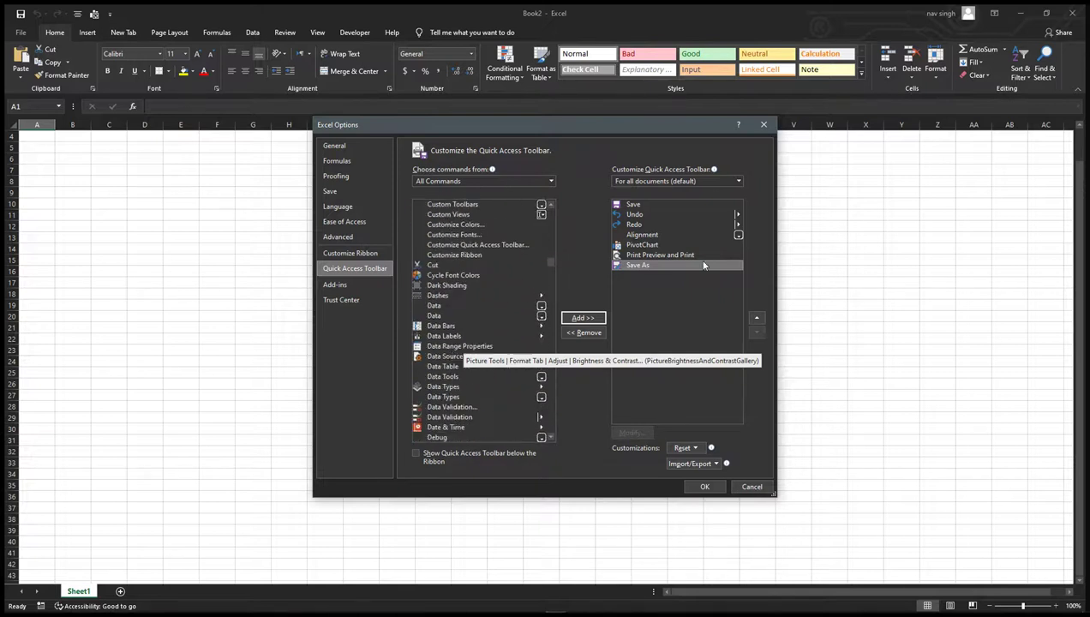
- Remove Alignment from the toolbar list and confirm the changes with OK
{"action": "left_click", "coordinate": [629, 236]}
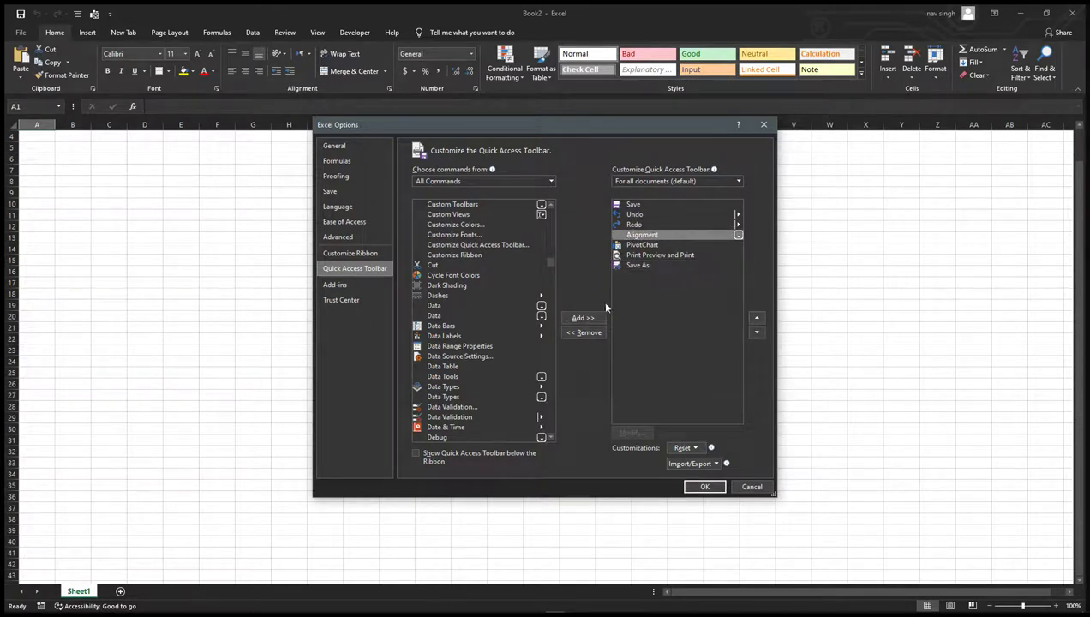
{"action": "left_click", "coordinate": [583, 333]}
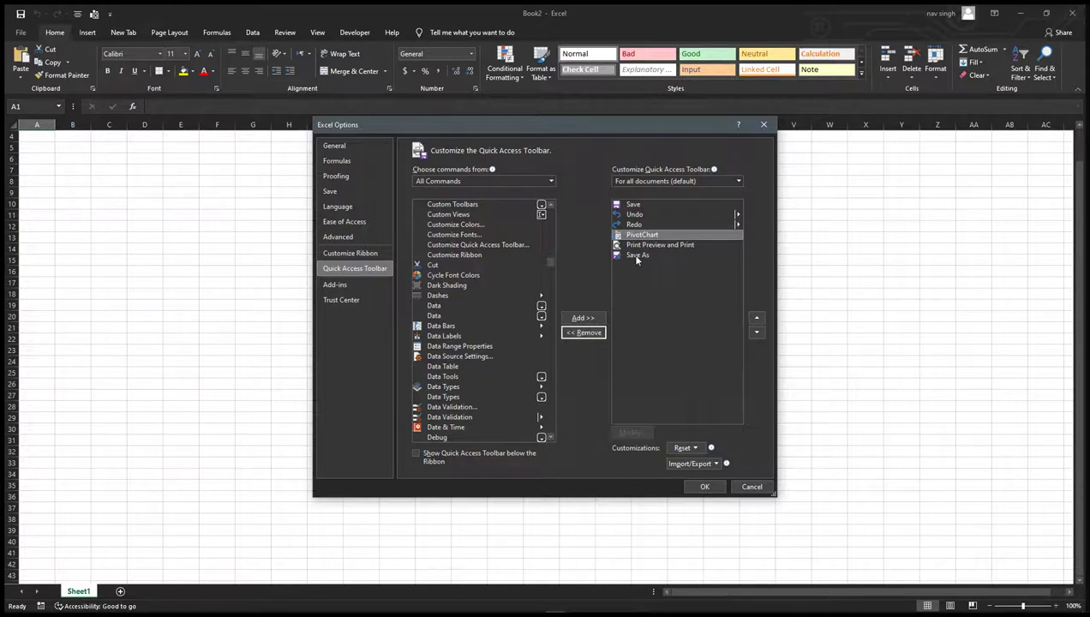
{"action": "left_click", "coordinate": [705, 487]}
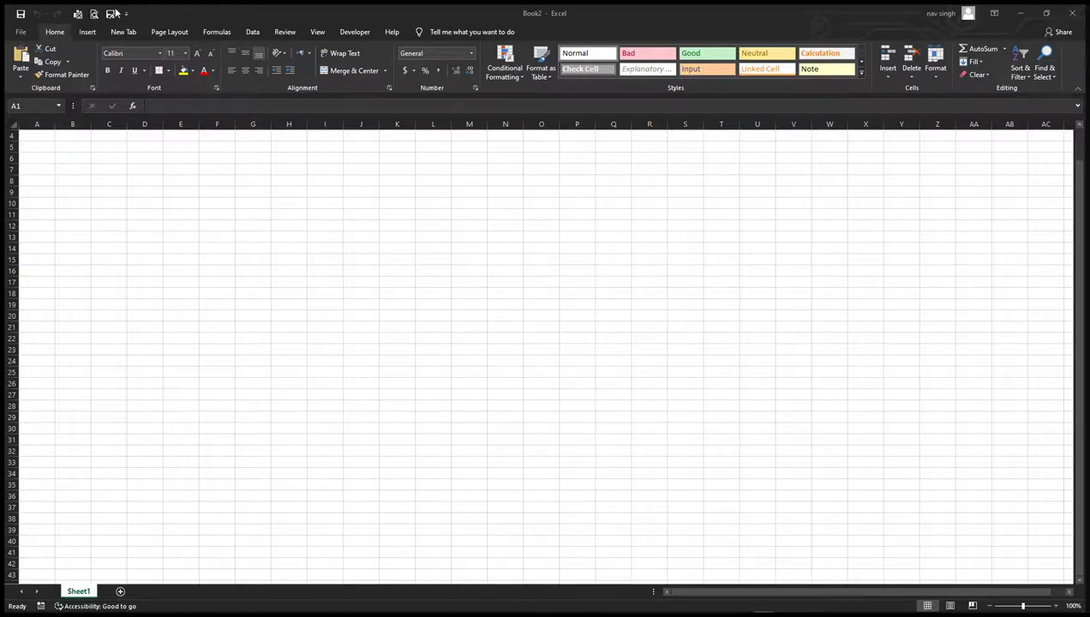
- Open Excel Options from the File menu
{"action": "left_click", "coordinate": [20, 32]}
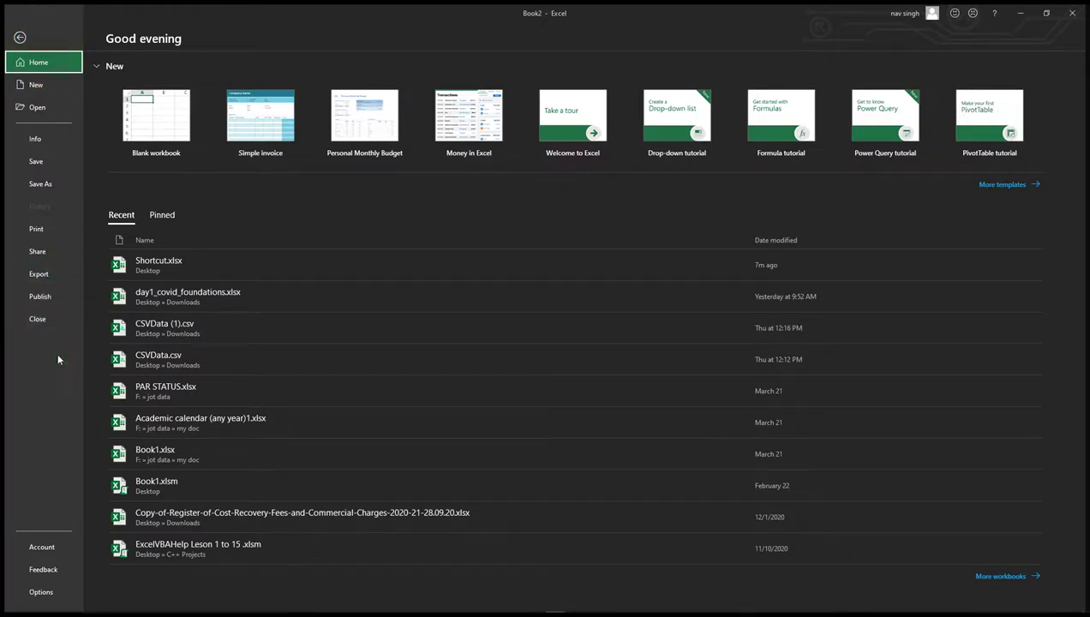
{"action": "left_click", "coordinate": [40, 591]}
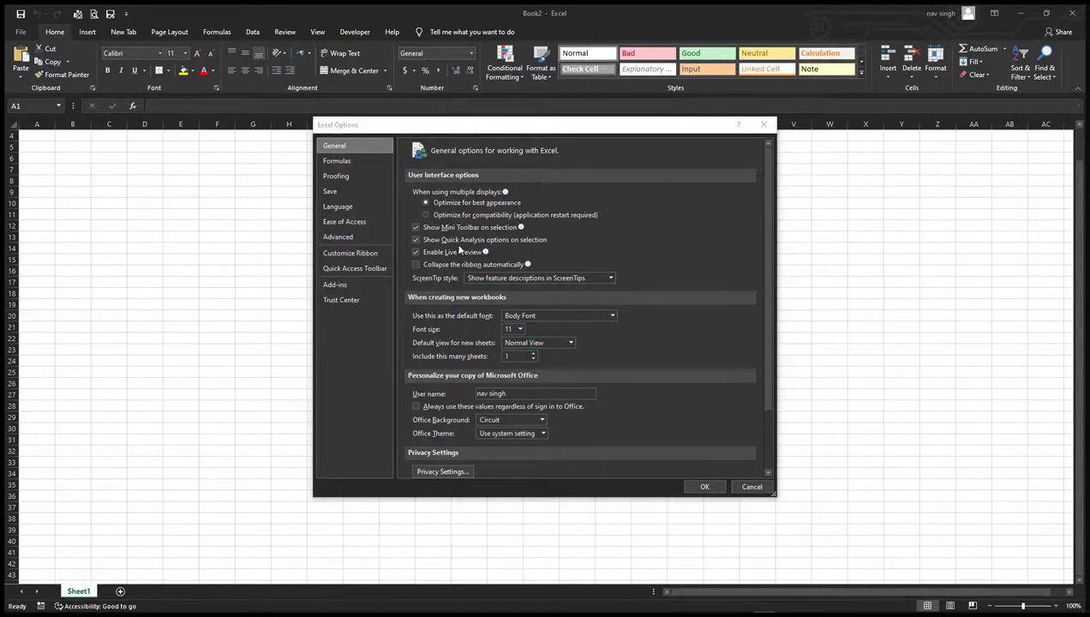
- Change the Office Theme to White, leaving the Office Background on Circuit
{"action": "scroll", "coordinate": [483, 337], "scroll_direction": "down", "scroll_amount": 1}
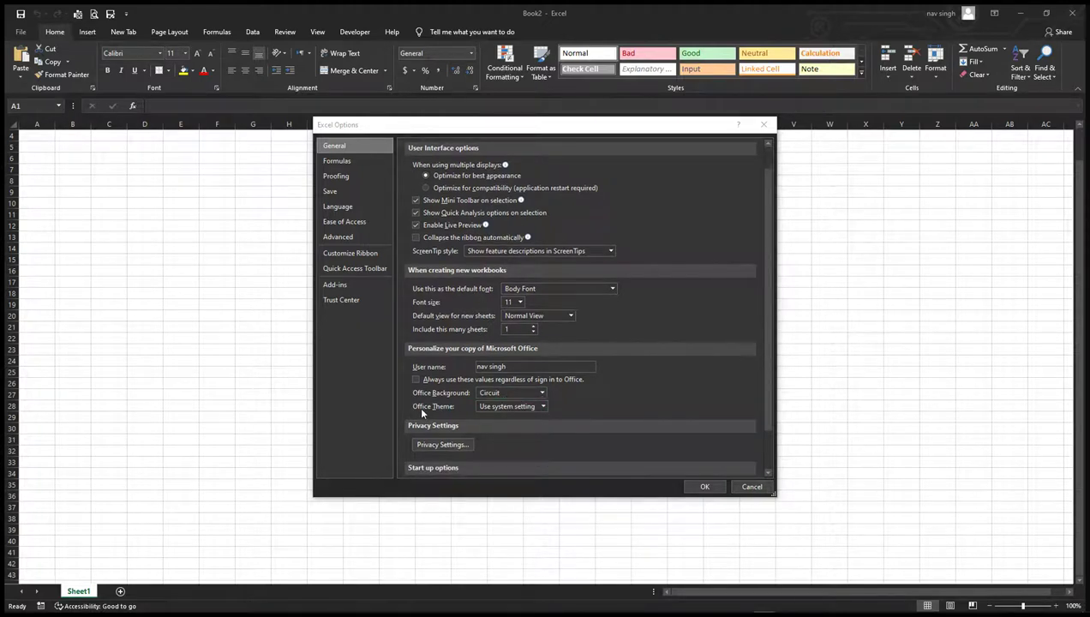
{"action": "left_click", "coordinate": [542, 408]}
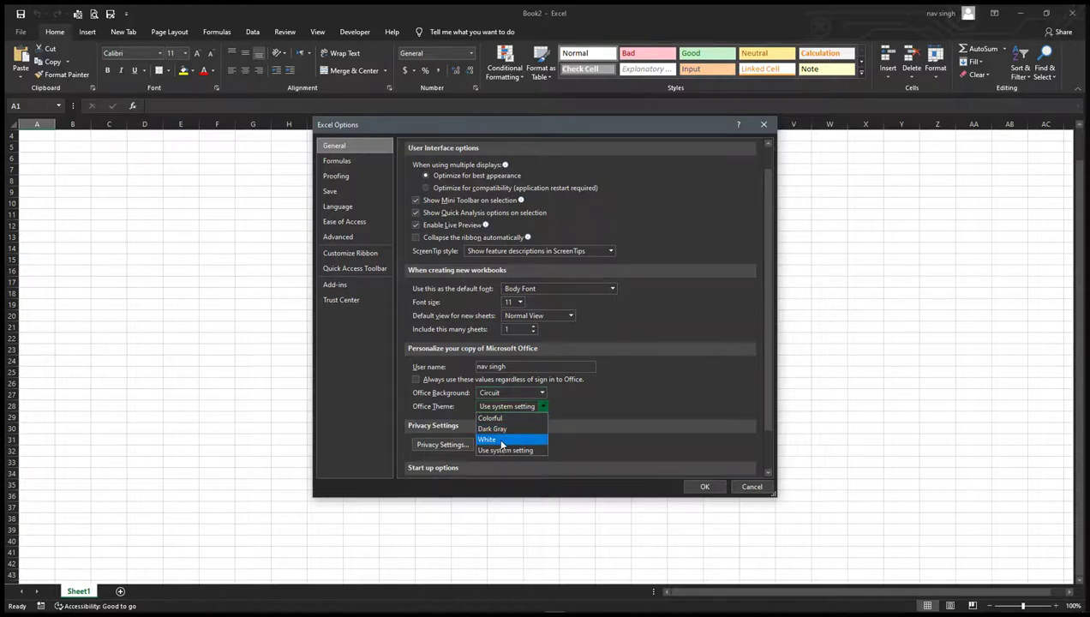
{"action": "left_click", "coordinate": [502, 440]}
{"action": "left_click", "coordinate": [542, 392]}
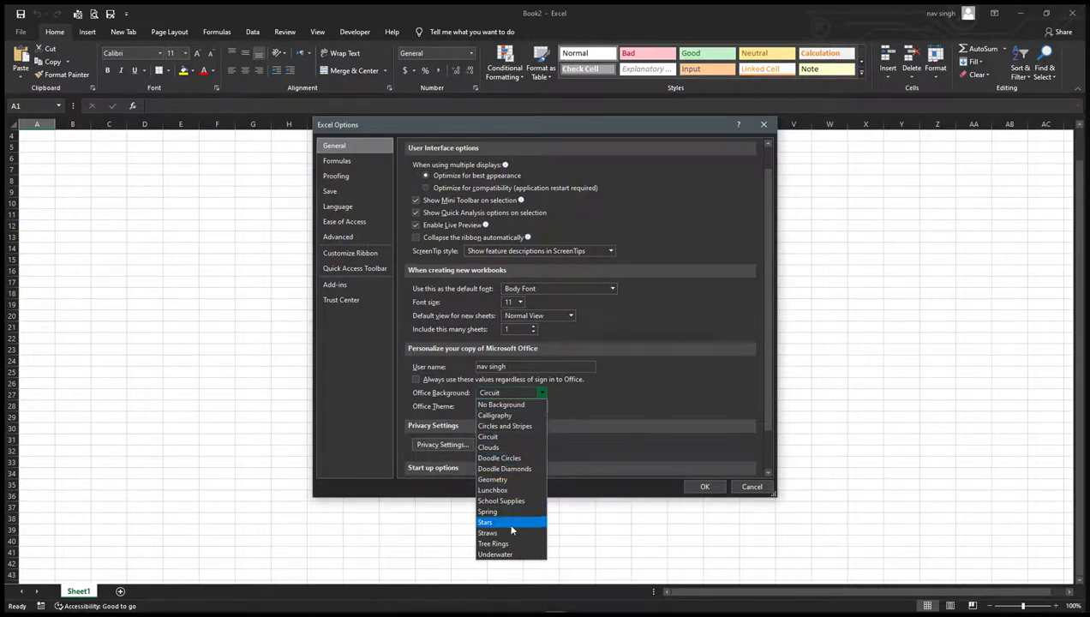
{"action": "left_click", "coordinate": [541, 392]}
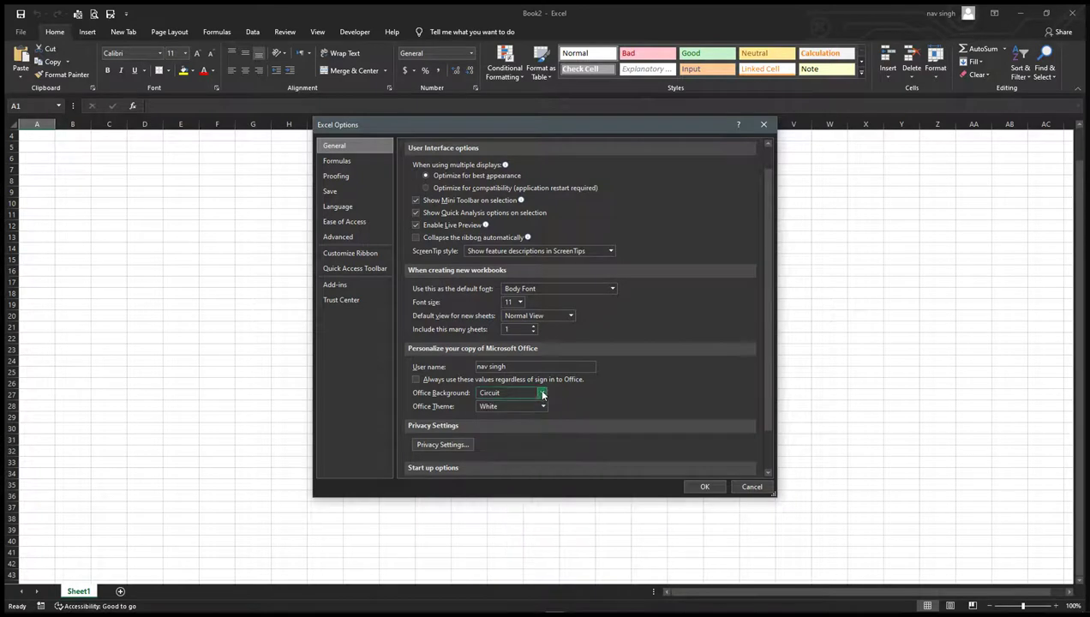
{"action": "scroll", "coordinate": [442, 412], "scroll_direction": "down", "scroll_amount": 1}
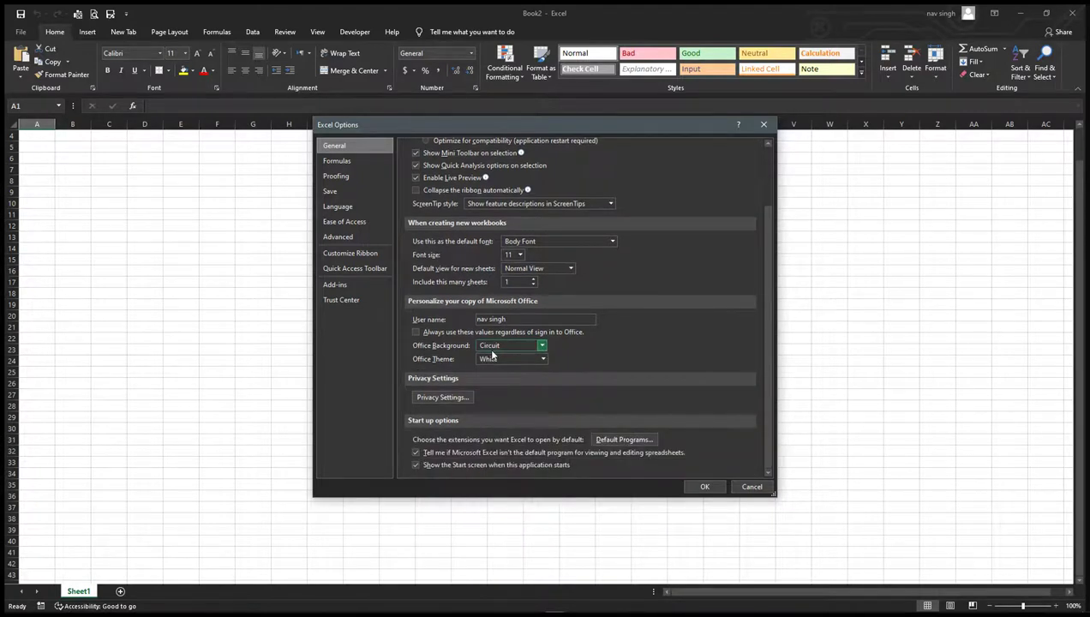
- Move from the Formulas page to the Save page in Excel Options
{"action": "left_click", "coordinate": [334, 162]}
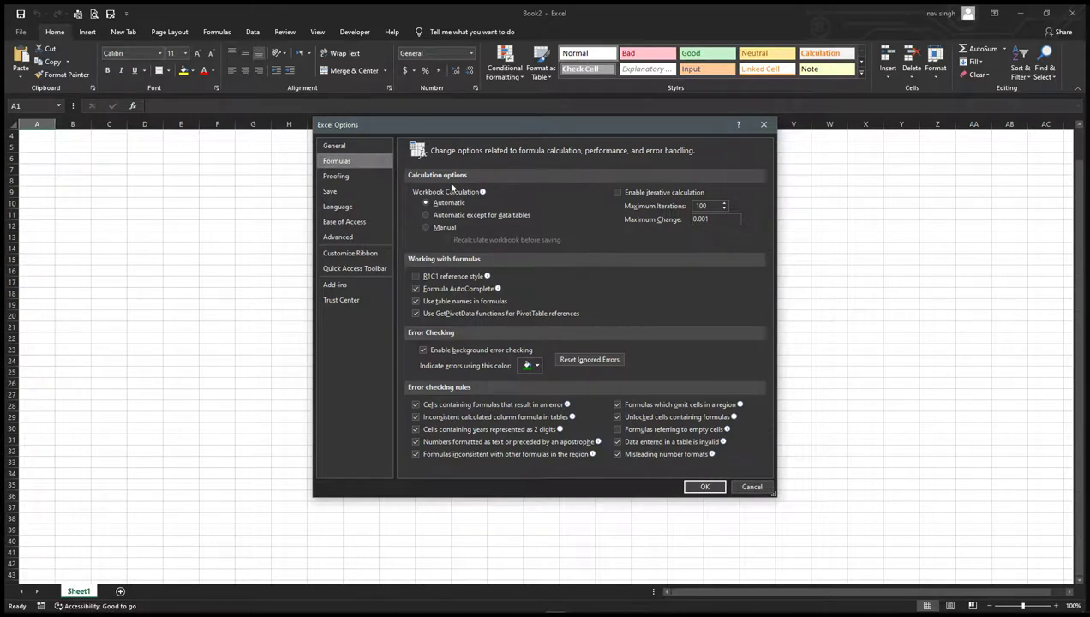
{"action": "mouse_move", "coordinate": [454, 209]}
{"action": "left_click", "coordinate": [343, 193]}
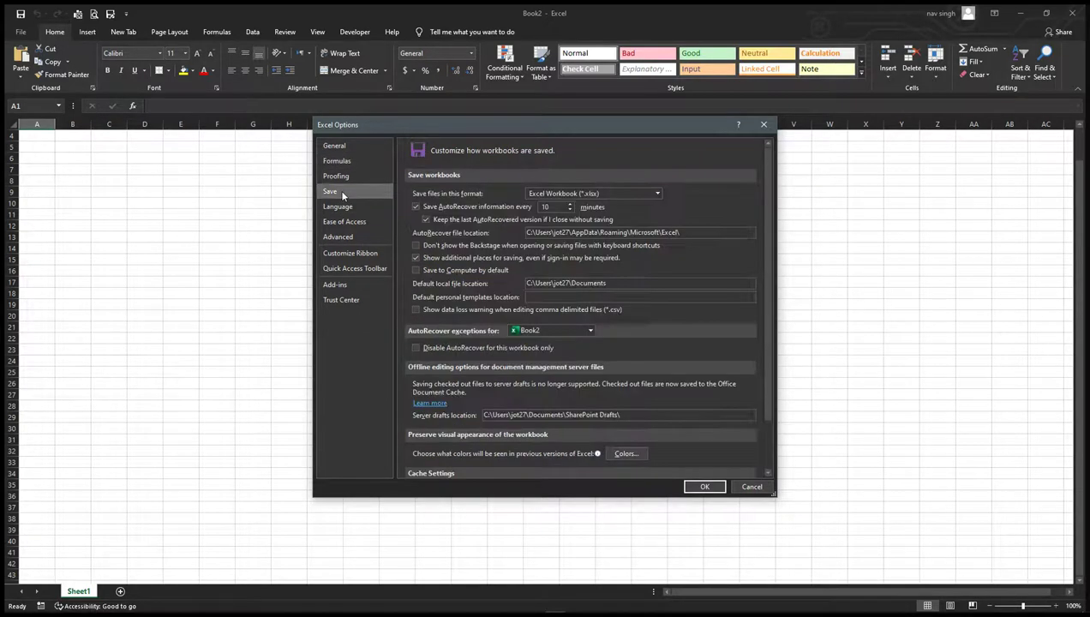
- Turn on 'Keep the last AutoRecovered version' and set AutoRecover to every 1 minute
{"action": "left_click", "coordinate": [425, 219]}
{"action": "left_click_drag", "start_coordinate": [553, 206], "coordinate": [537, 208]}
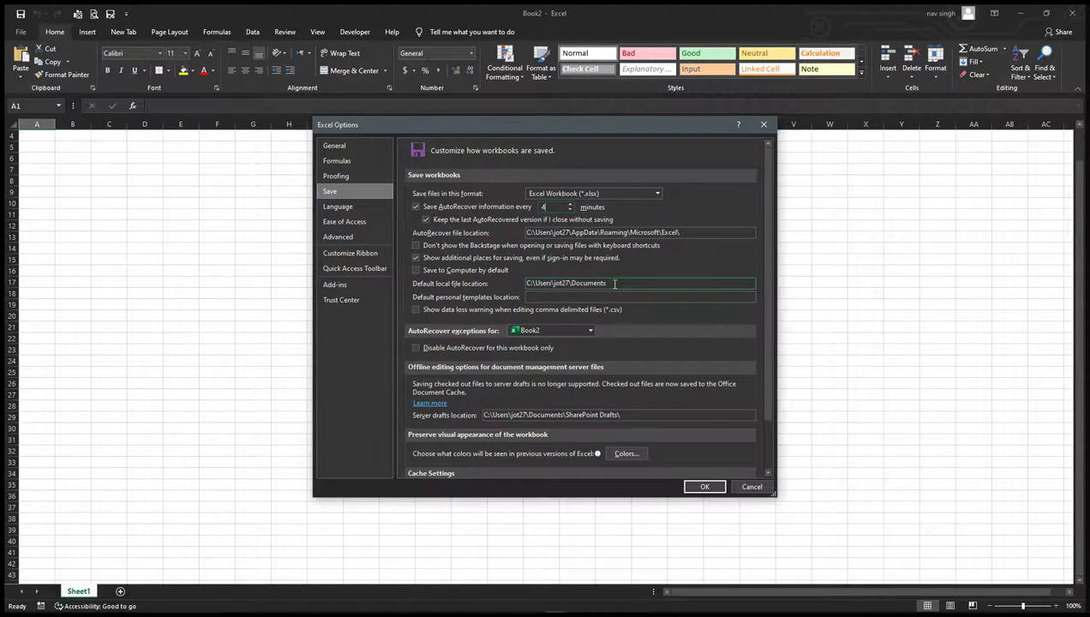
{"action": "type", "text": "4"}
{"action": "left_click_drag", "start_coordinate": [689, 231], "coordinate": [524, 233]}
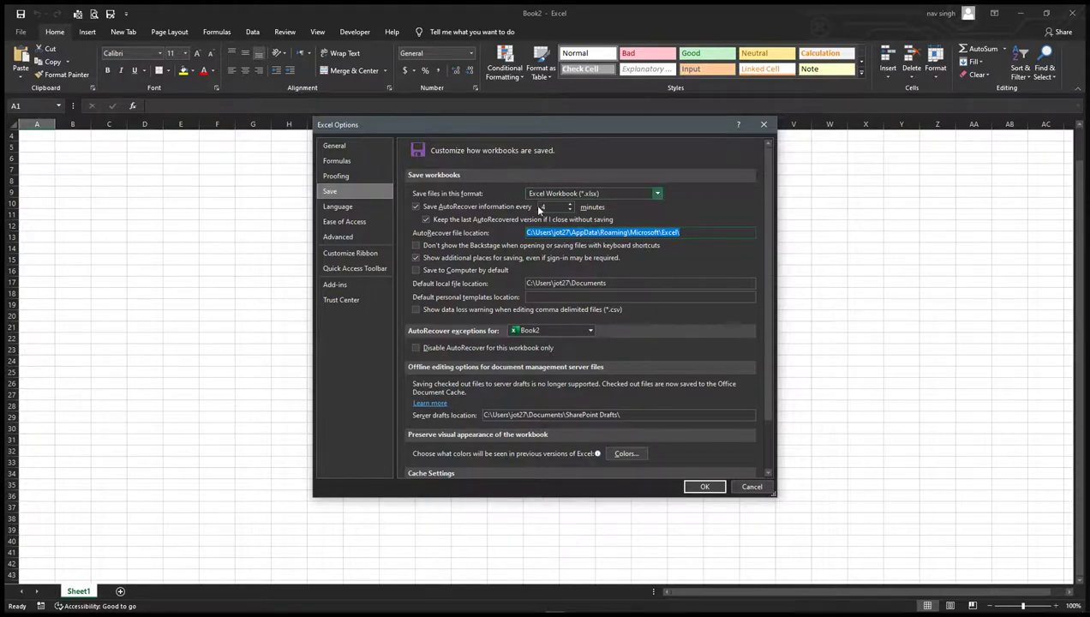
{"action": "double_click", "coordinate": [542, 206]}
{"action": "type", "text": "1"}
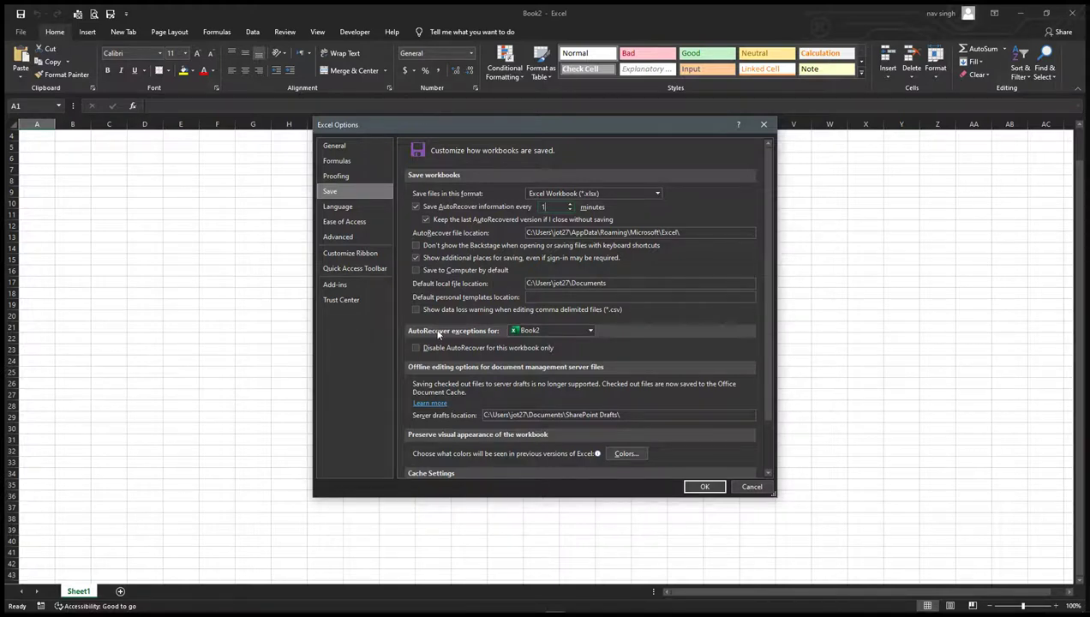
{"action": "scroll", "coordinate": [487, 339], "scroll_direction": "down", "scroll_amount": 1}
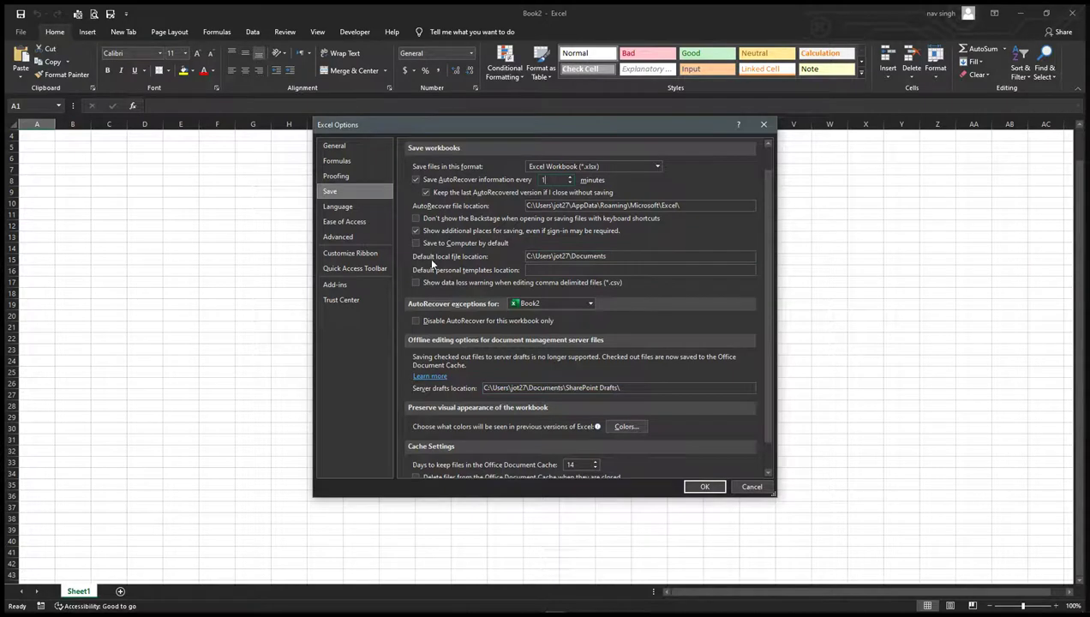
{"action": "left_click", "coordinate": [621, 257]}
{"action": "scroll", "coordinate": [514, 368], "scroll_direction": "down", "scroll_amount": 1}
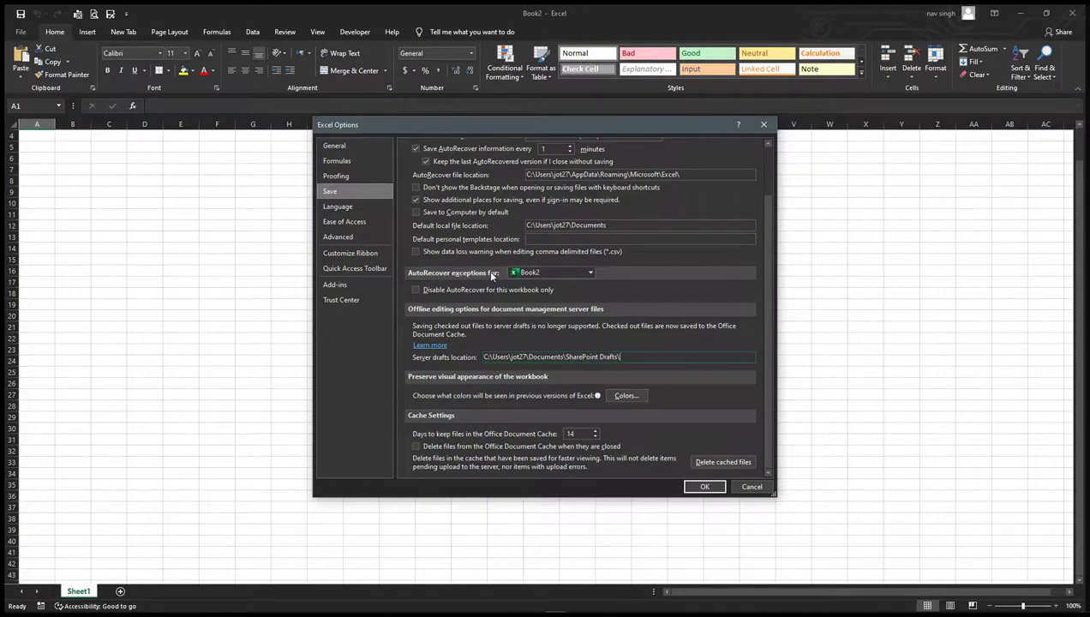
{"action": "scroll", "coordinate": [563, 356], "scroll_direction": "up", "scroll_amount": 2}
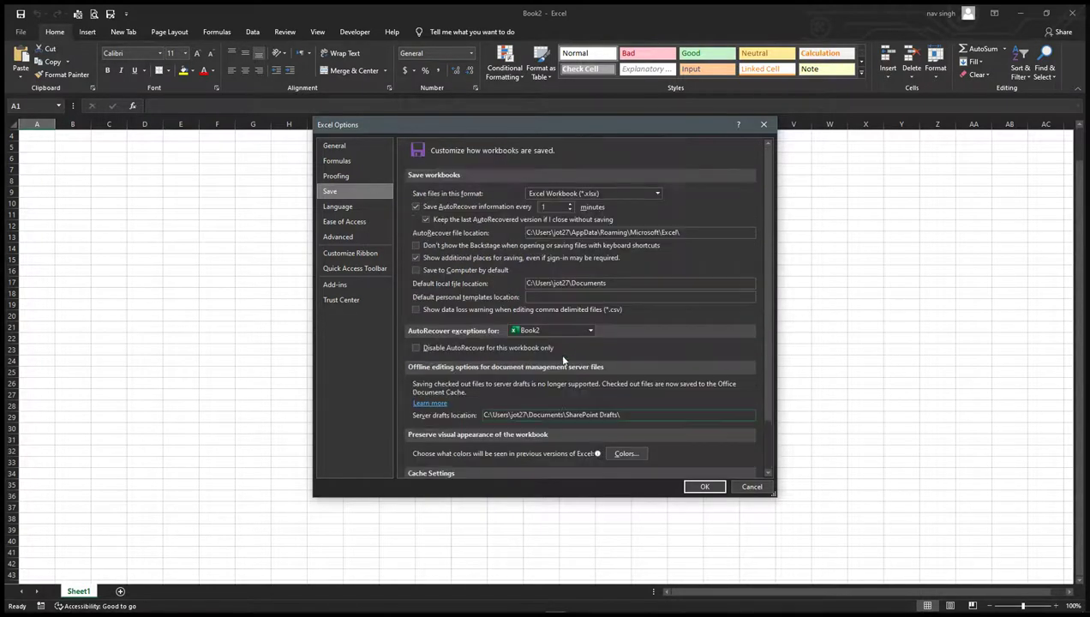
- Review the remaining Options pages, return to General, and close with OK
{"action": "left_click", "coordinate": [347, 208]}
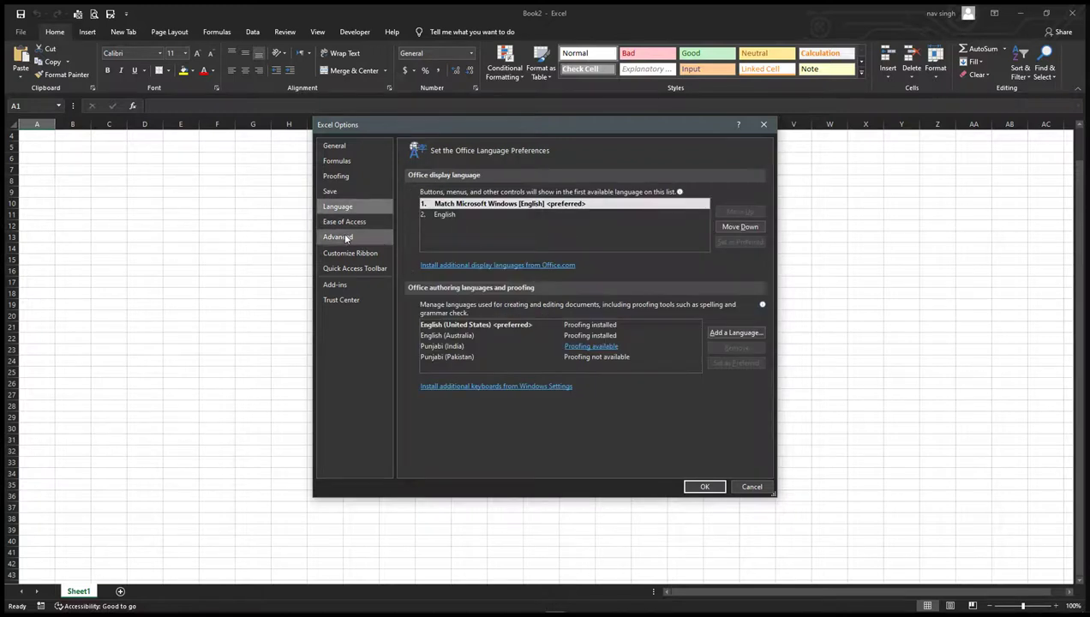
{"action": "left_click", "coordinate": [342, 223]}
{"action": "left_click", "coordinate": [341, 235]}
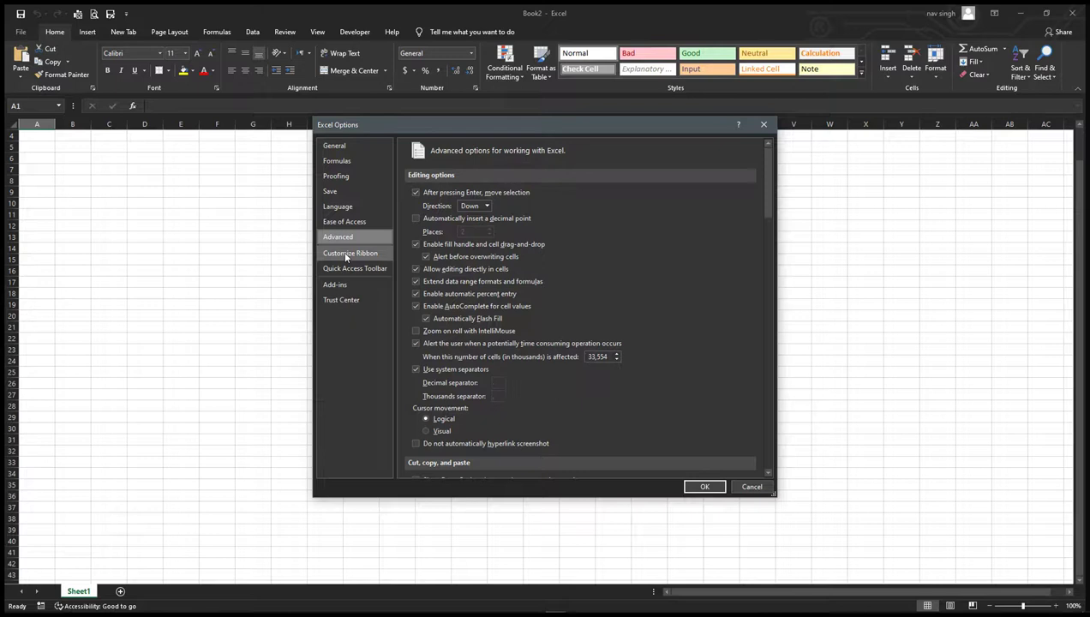
{"action": "left_click", "coordinate": [347, 256]}
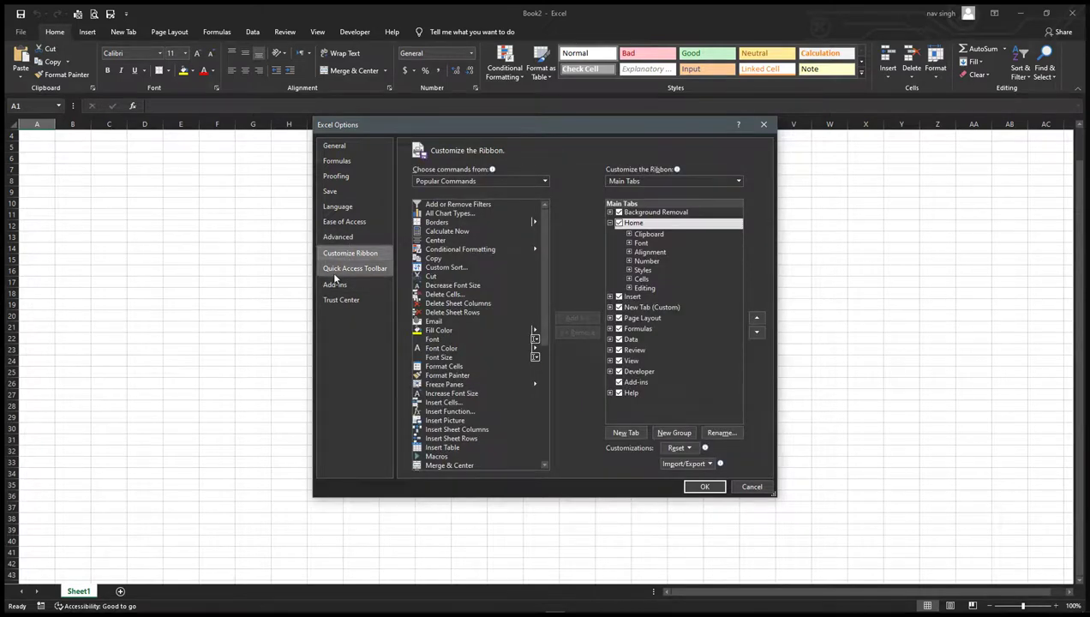
{"action": "left_click", "coordinate": [344, 269]}
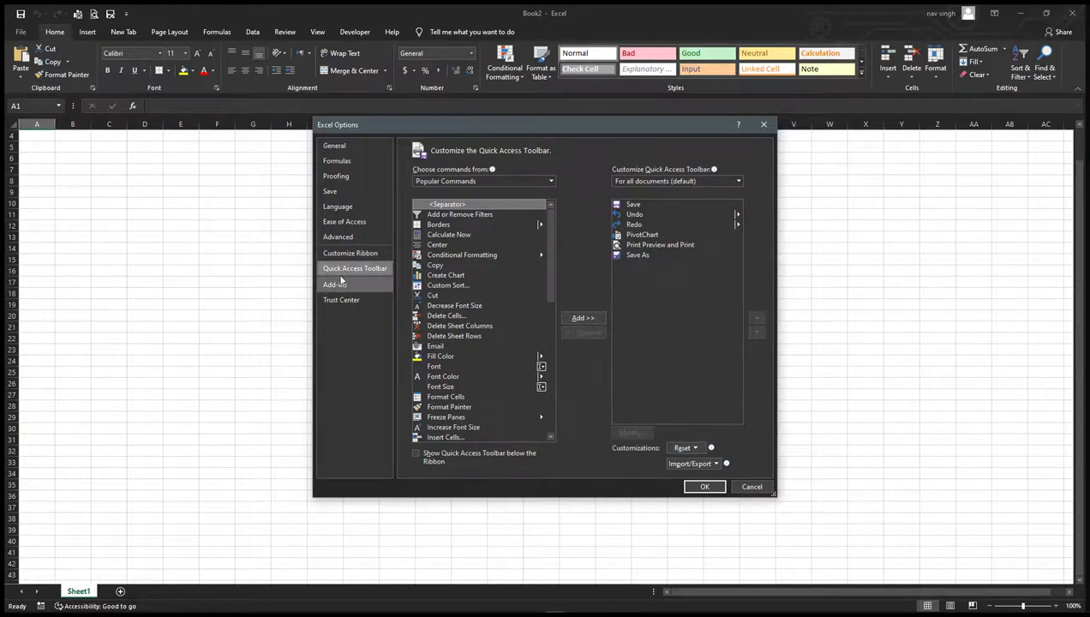
{"action": "left_click", "coordinate": [339, 286]}
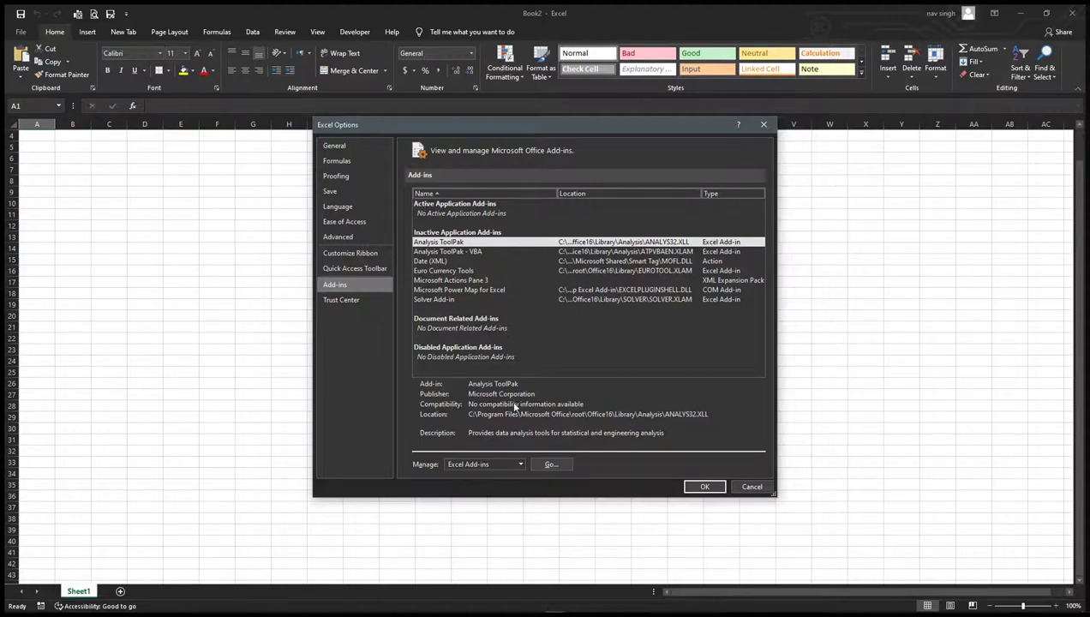
{"action": "left_click", "coordinate": [343, 301]}
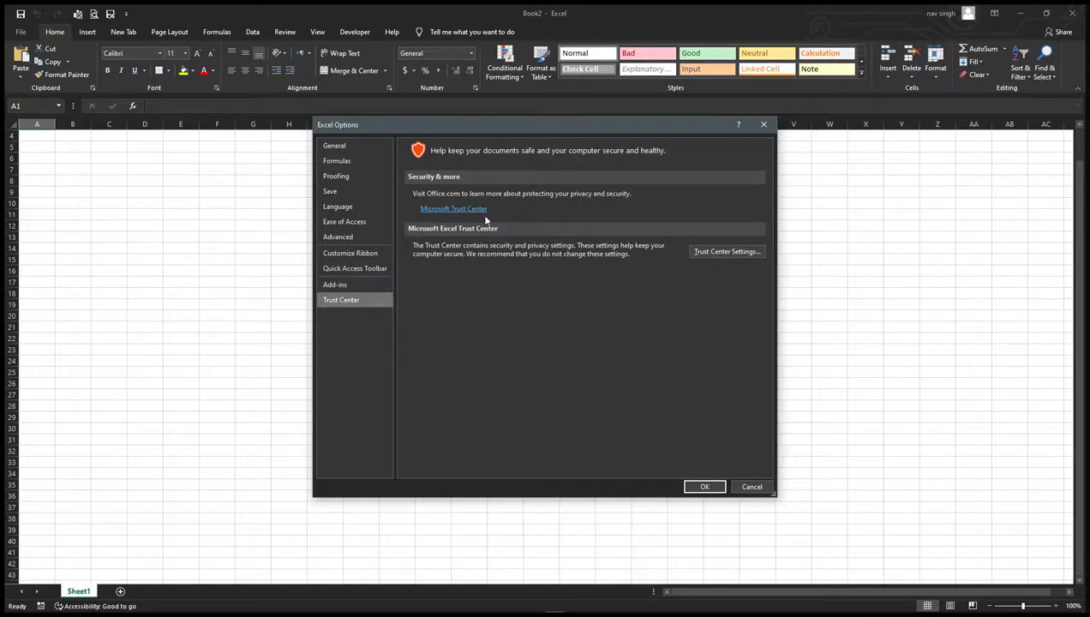
{"action": "left_click", "coordinate": [334, 146]}
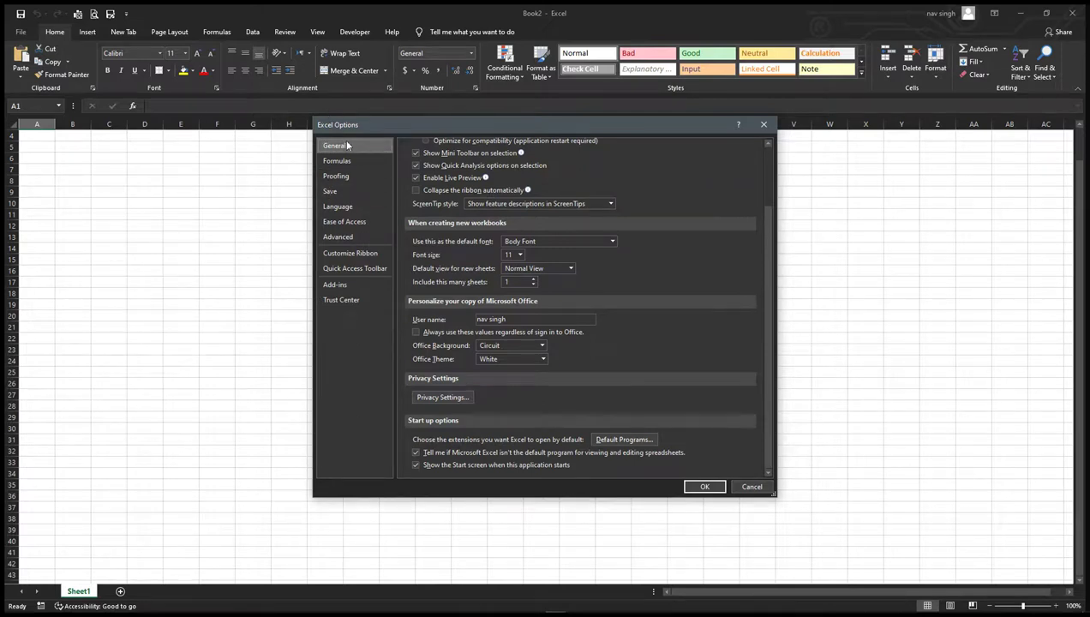
{"action": "left_click", "coordinate": [703, 487]}
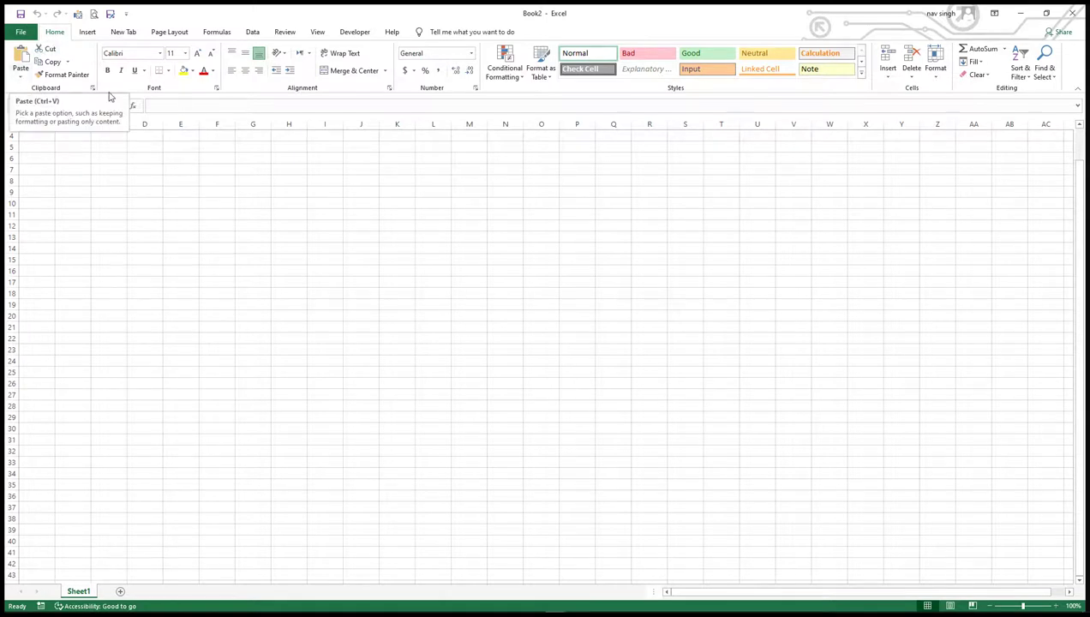
- Dismiss the paste options, then enter 1, 2 and 3 down cells D5 to D7
{"action": "left_click", "coordinate": [26, 79]}
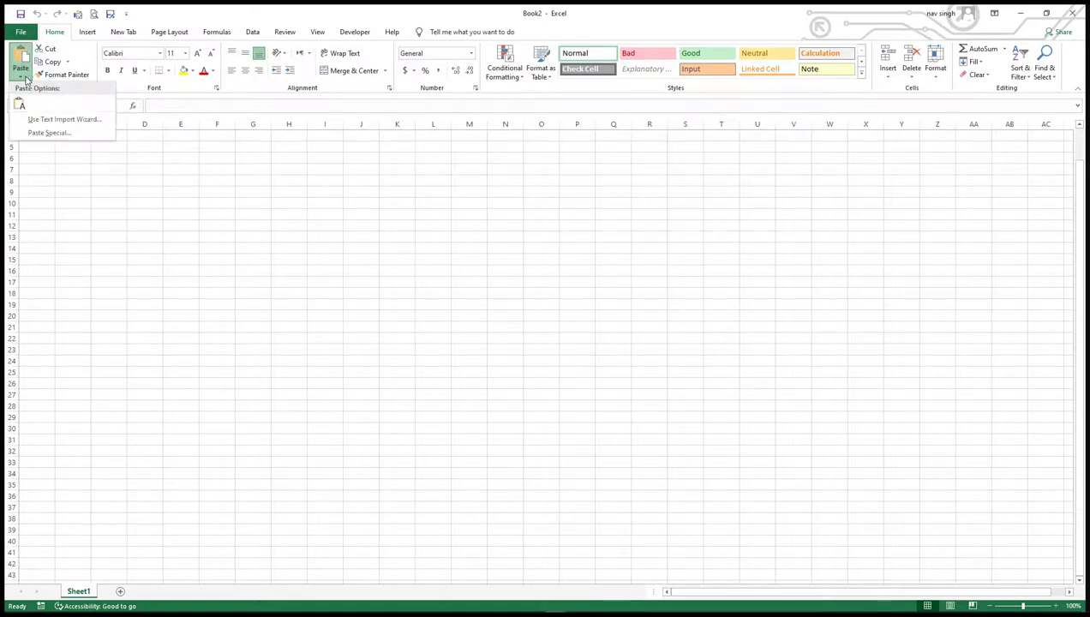
{"action": "left_click", "coordinate": [25, 80]}
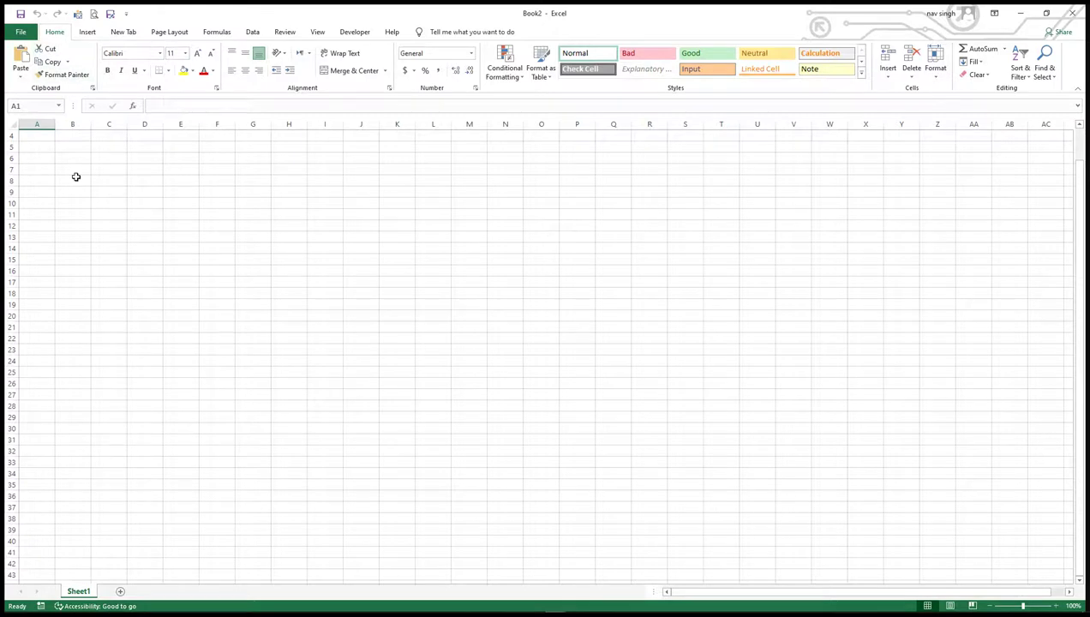
{"action": "scroll", "coordinate": [76, 177], "scroll_direction": "up", "scroll_amount": 1}
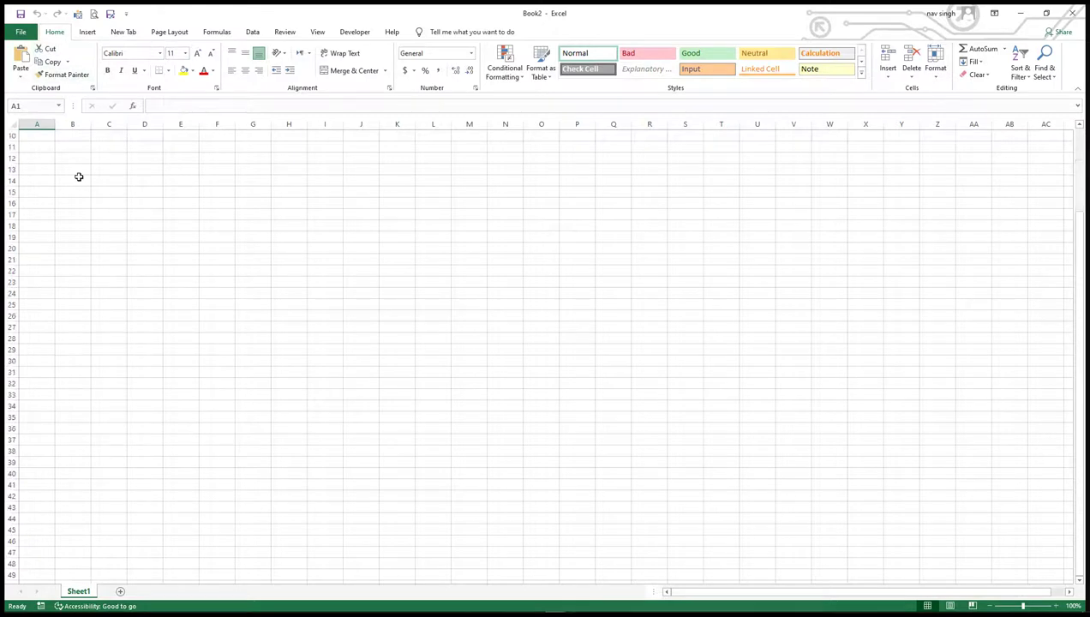
{"action": "left_click", "coordinate": [151, 182]}
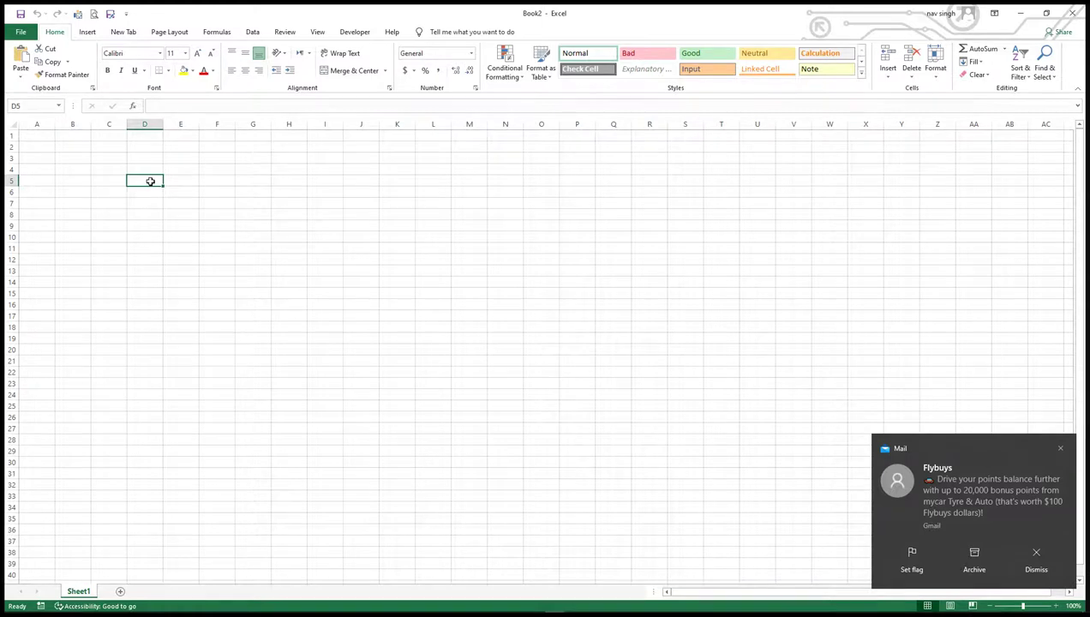
{"action": "type", "text": "1"}
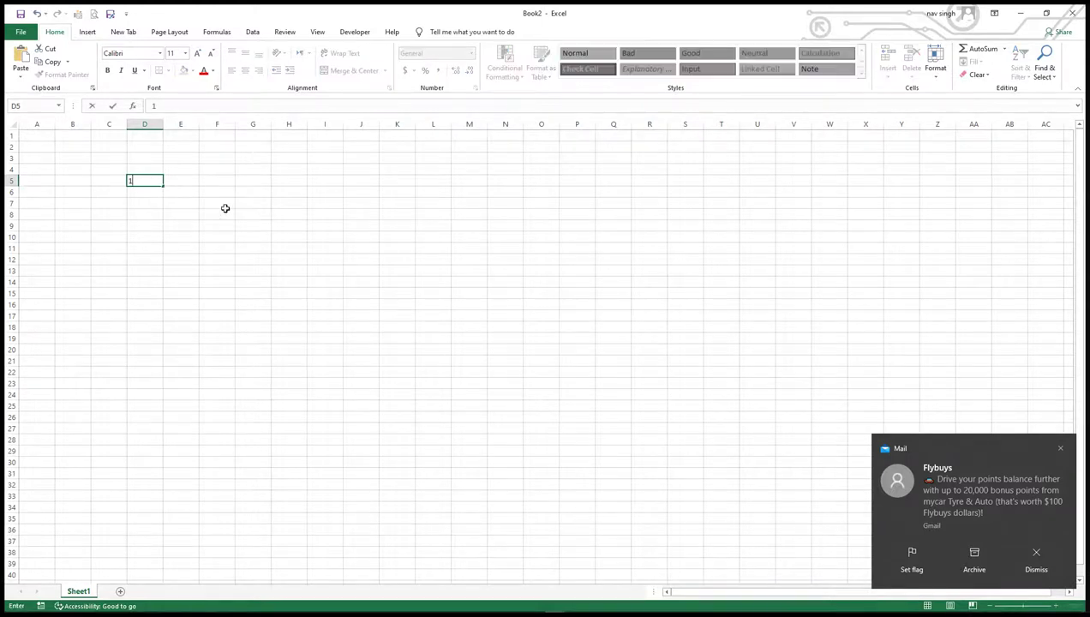
{"action": "key", "text": "Return"}
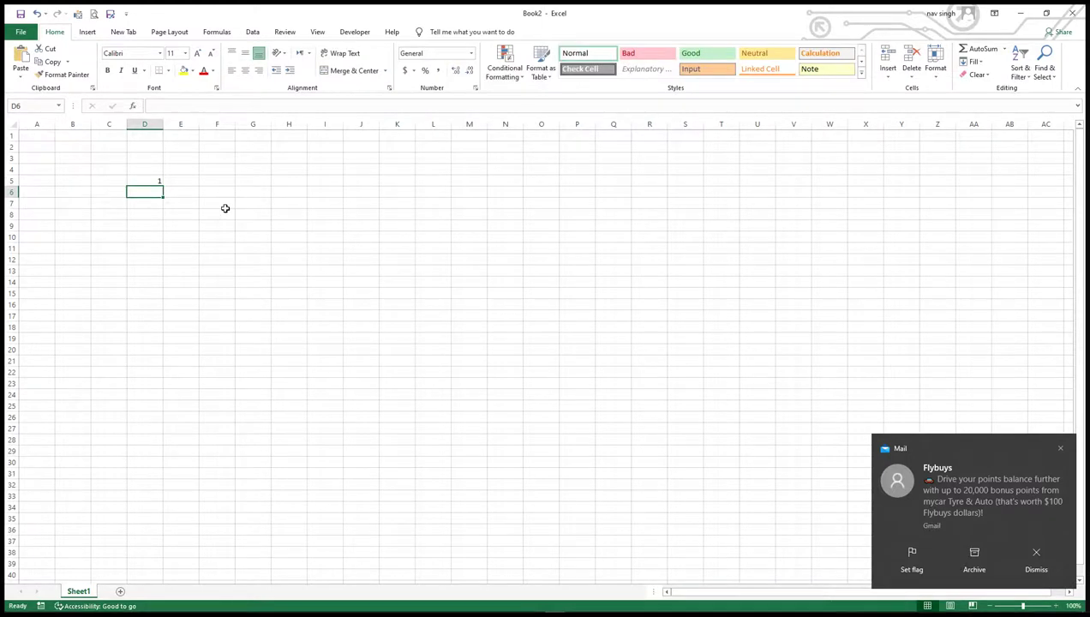
{"action": "type", "text": "2"}
{"action": "key", "text": "Return"}
{"action": "type", "text": "3"}
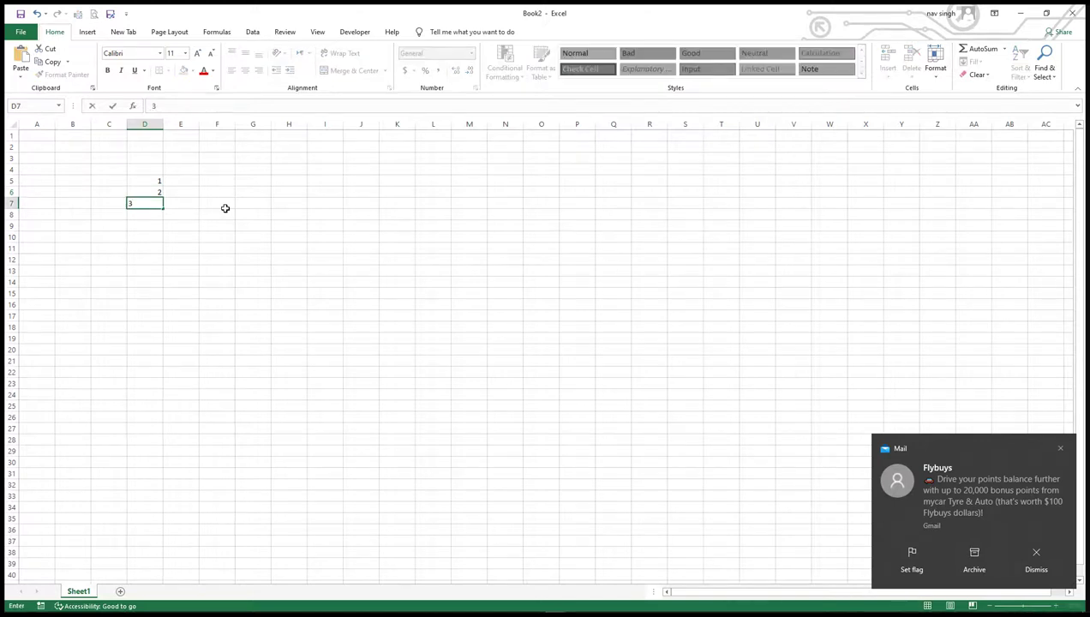
{"action": "left_click", "coordinate": [224, 208]}
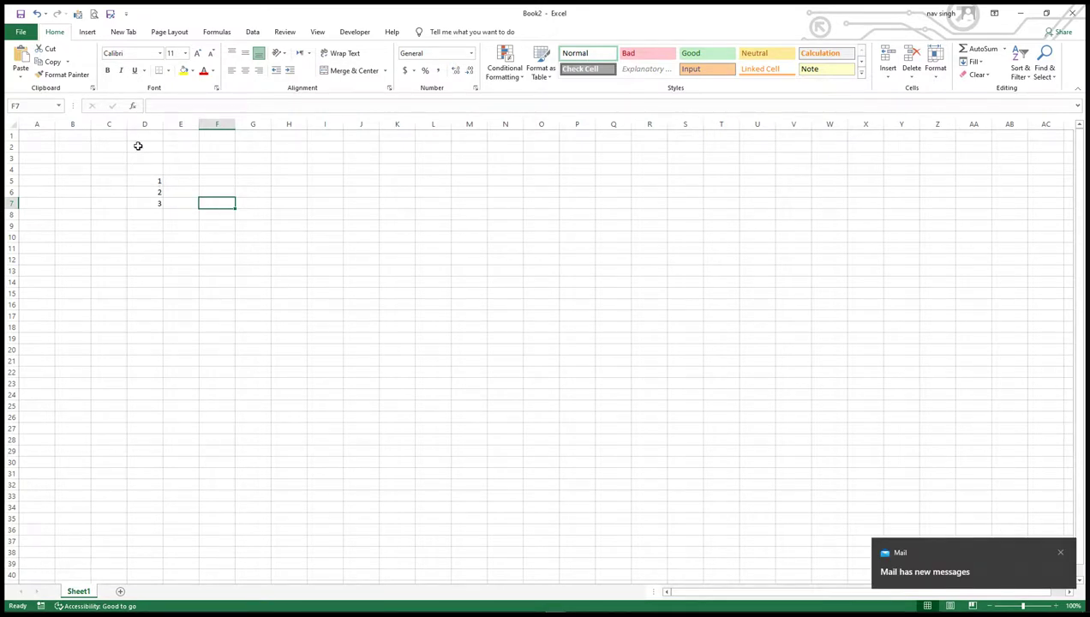
- Select D2:D12 and change its font to Bahnschrift SemiBold
{"action": "left_click", "coordinate": [138, 145]}
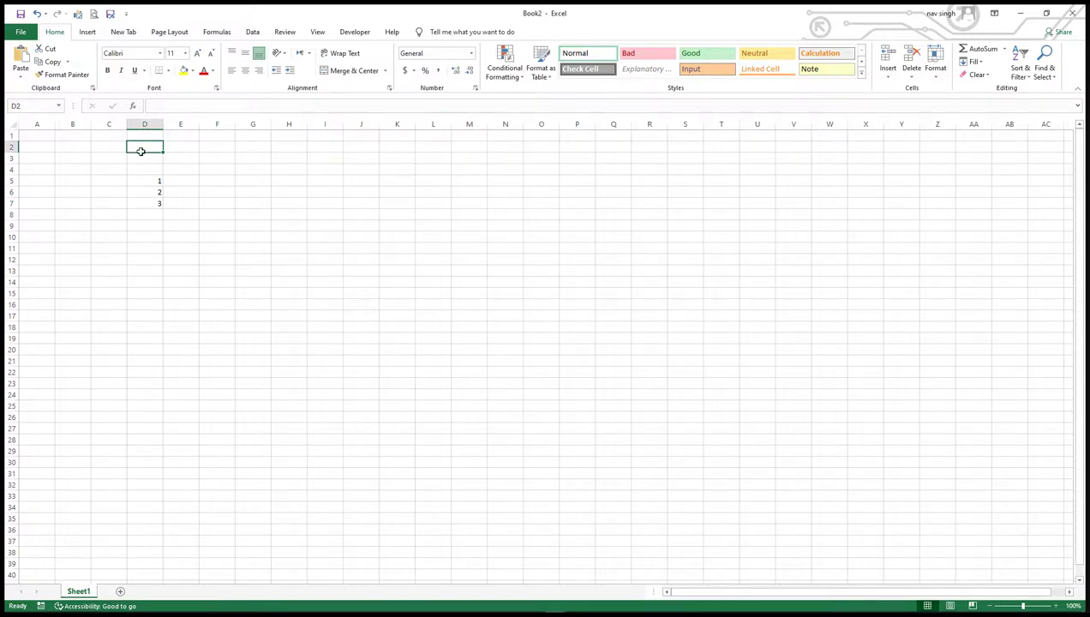
{"action": "left_click_drag", "start_coordinate": [140, 151], "coordinate": [128, 261]}
{"action": "key", "text": "ctrl+c"}
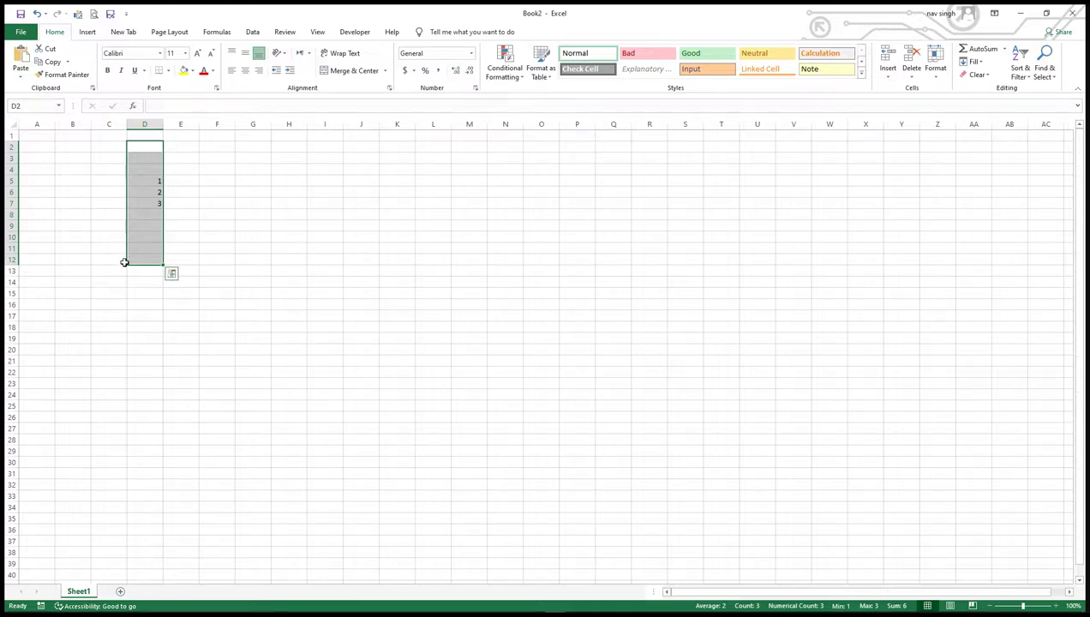
{"action": "right_click", "coordinate": [146, 147]}
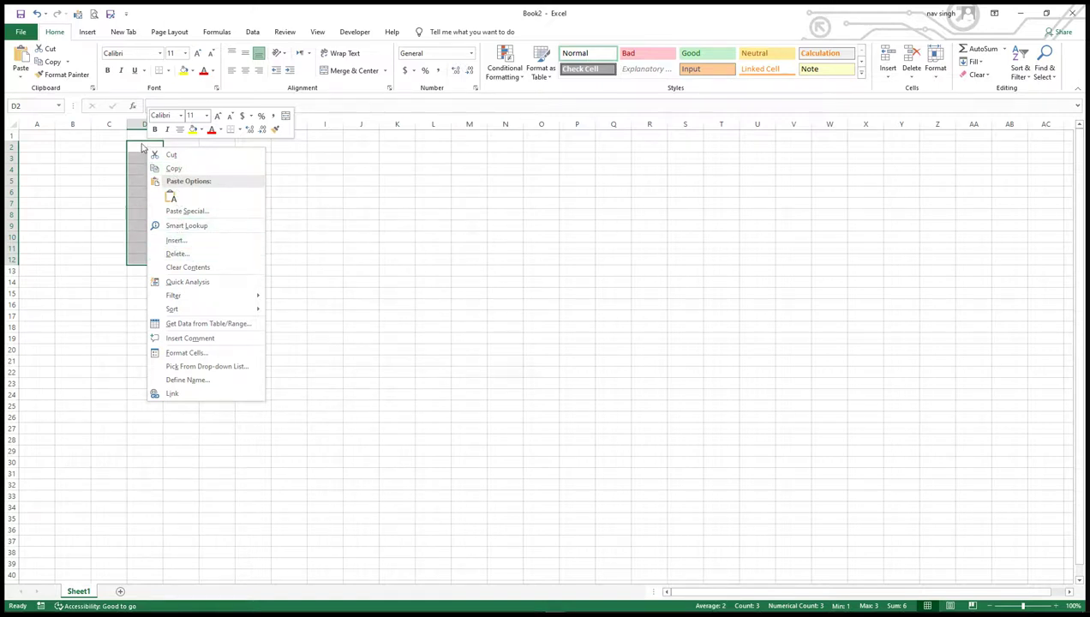
{"action": "key", "text": "ctrl+v"}
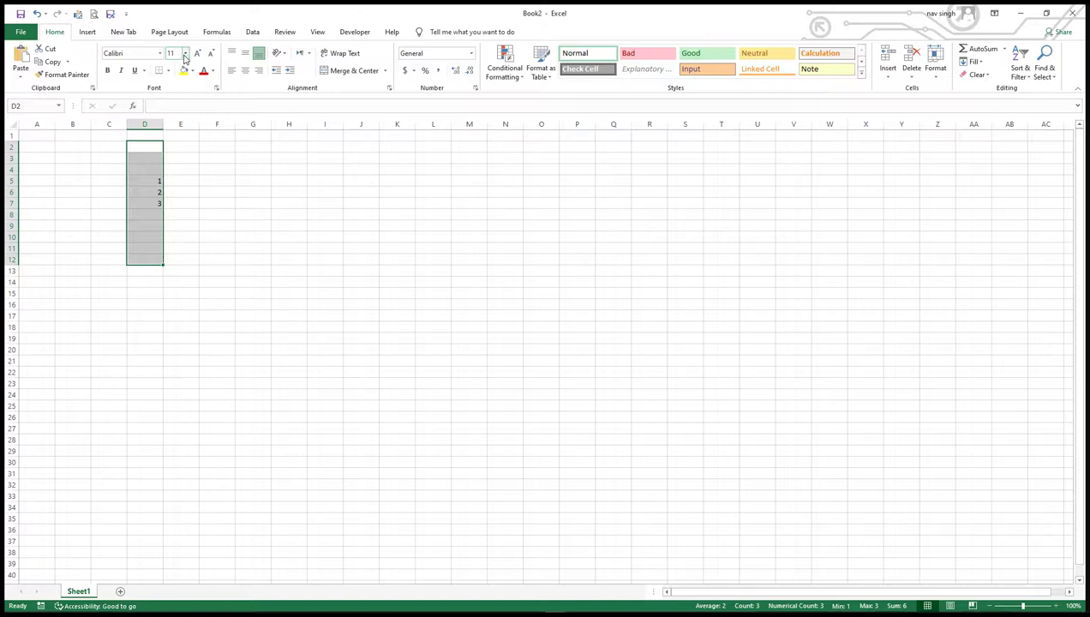
{"action": "left_click", "coordinate": [185, 53]}
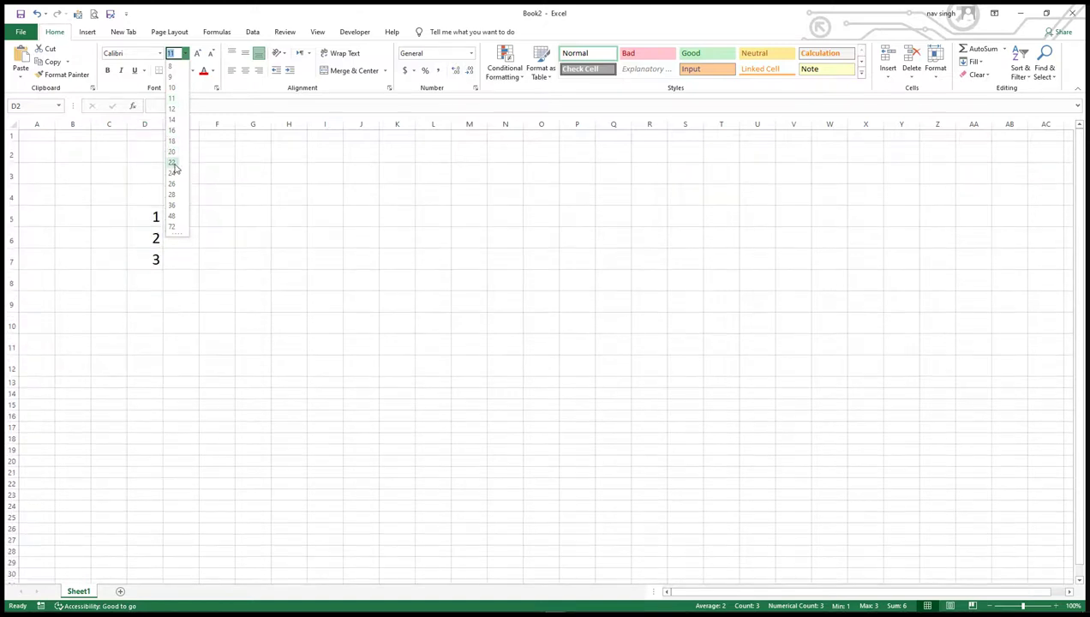
{"action": "left_click", "coordinate": [160, 54]}
{"action": "left_click", "coordinate": [159, 54]}
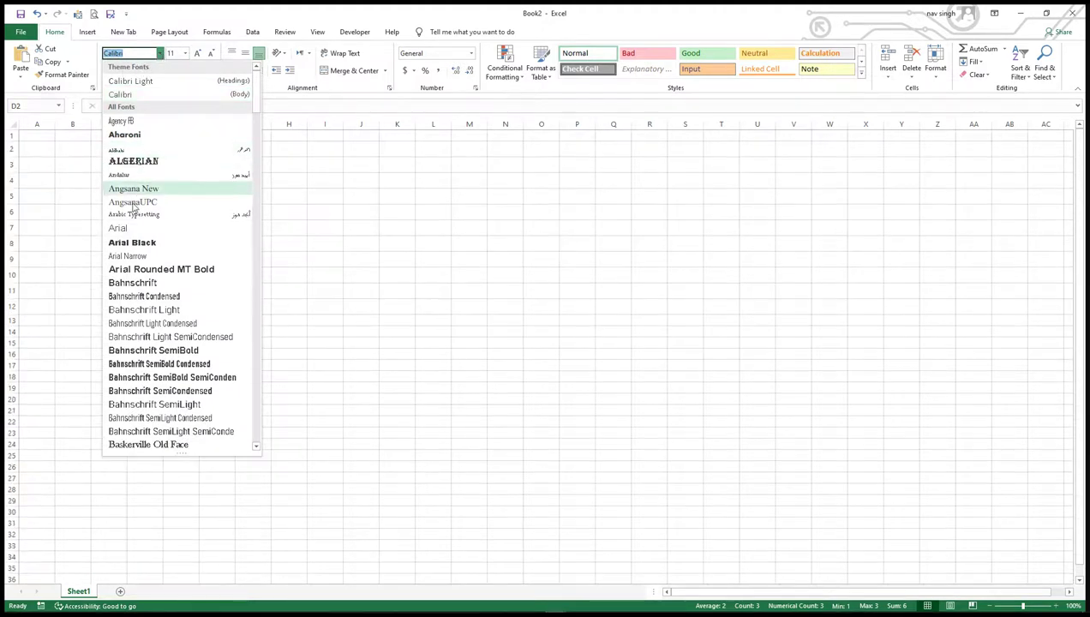
{"action": "left_click", "coordinate": [135, 364]}
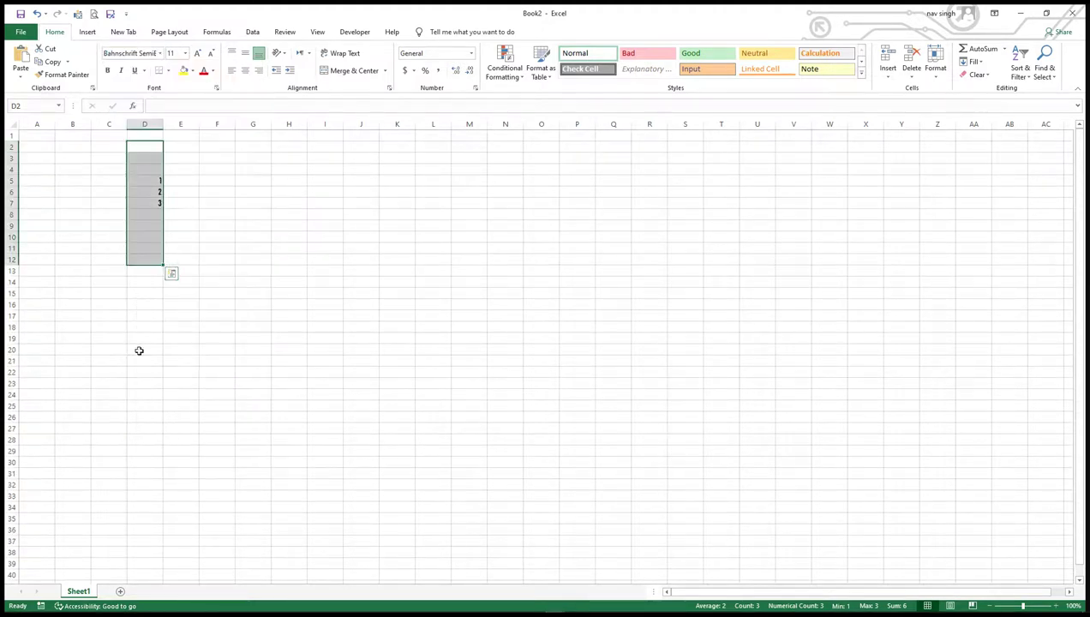
- Make the numbers in D2:D12 bold and underlined
{"action": "left_click", "coordinate": [107, 71]}
{"action": "left_click", "coordinate": [107, 73]}
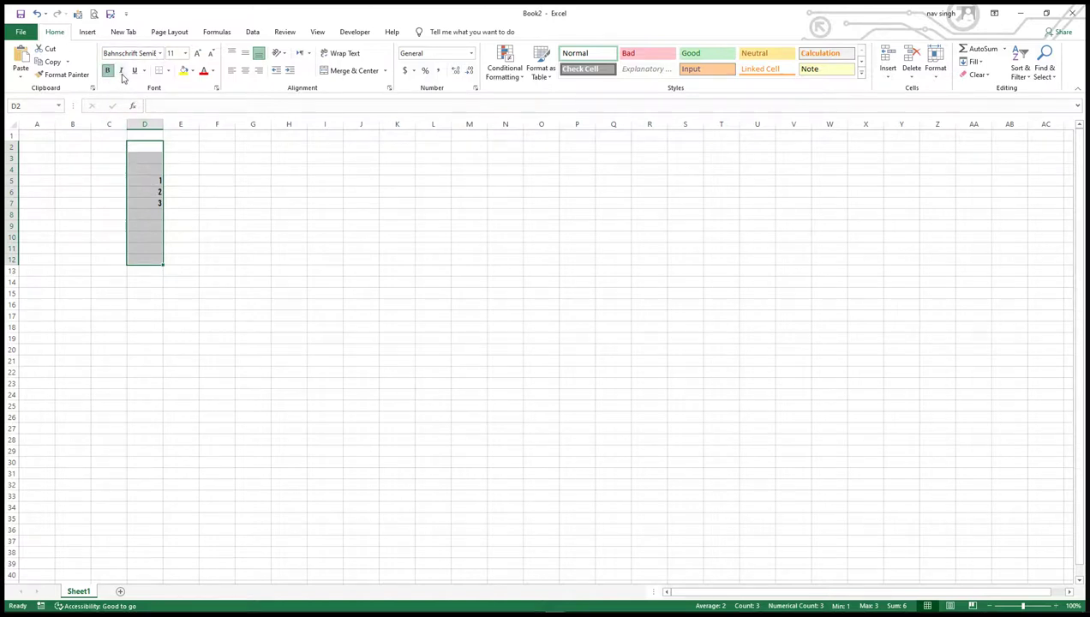
{"action": "key", "text": "ctrl+u"}
- Italicise D2:D12 and apply All Borders to every cell
{"action": "left_click", "coordinate": [122, 73]}
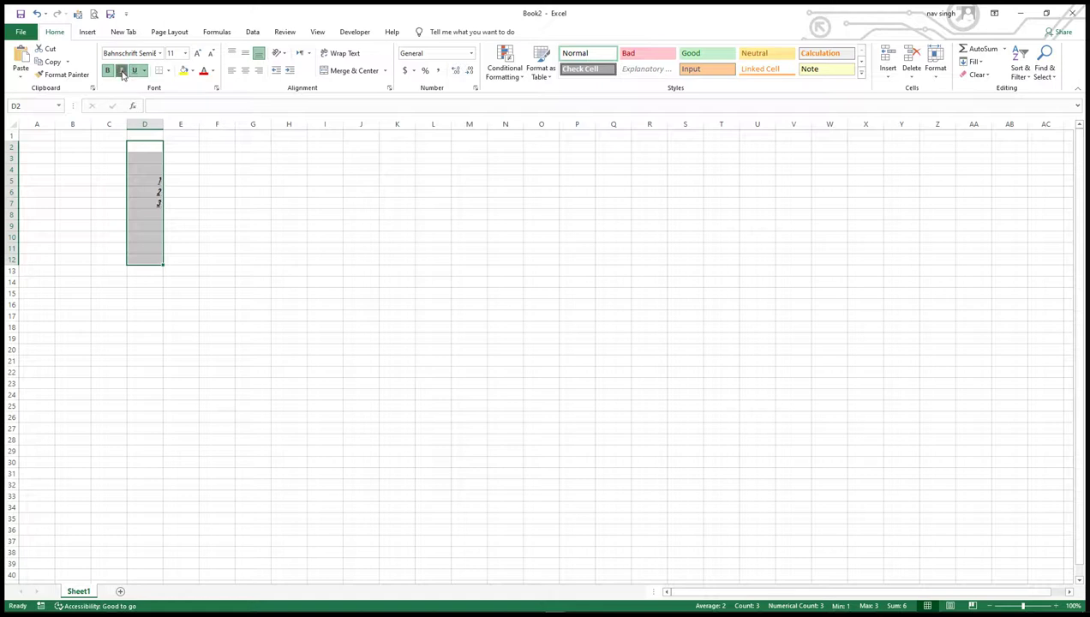
{"action": "left_click", "coordinate": [168, 71]}
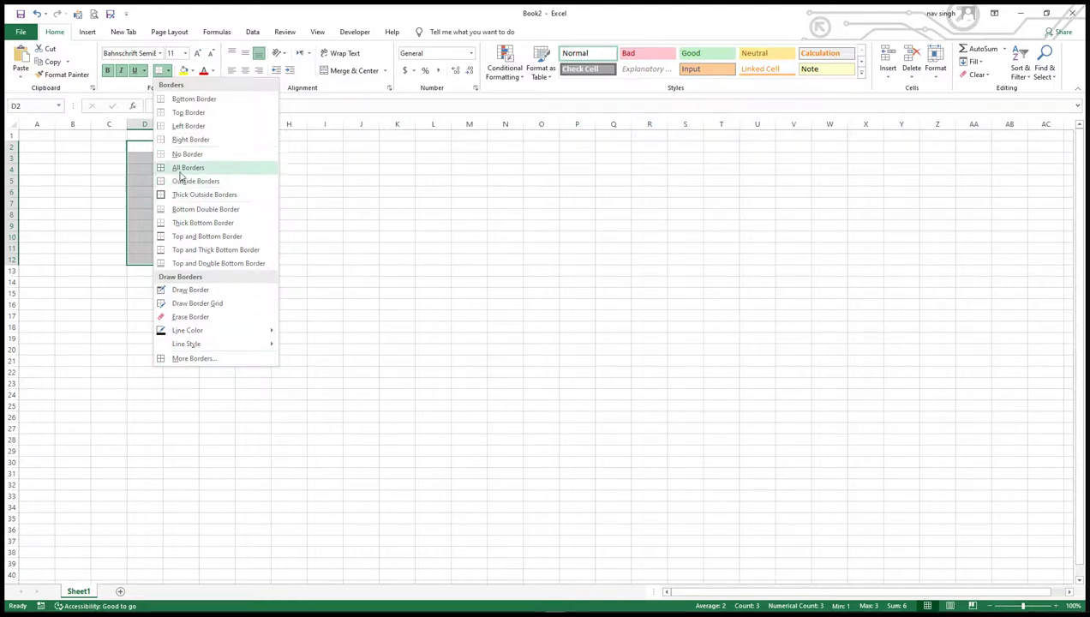
{"action": "left_click", "coordinate": [181, 170]}
{"action": "left_click", "coordinate": [212, 167]}
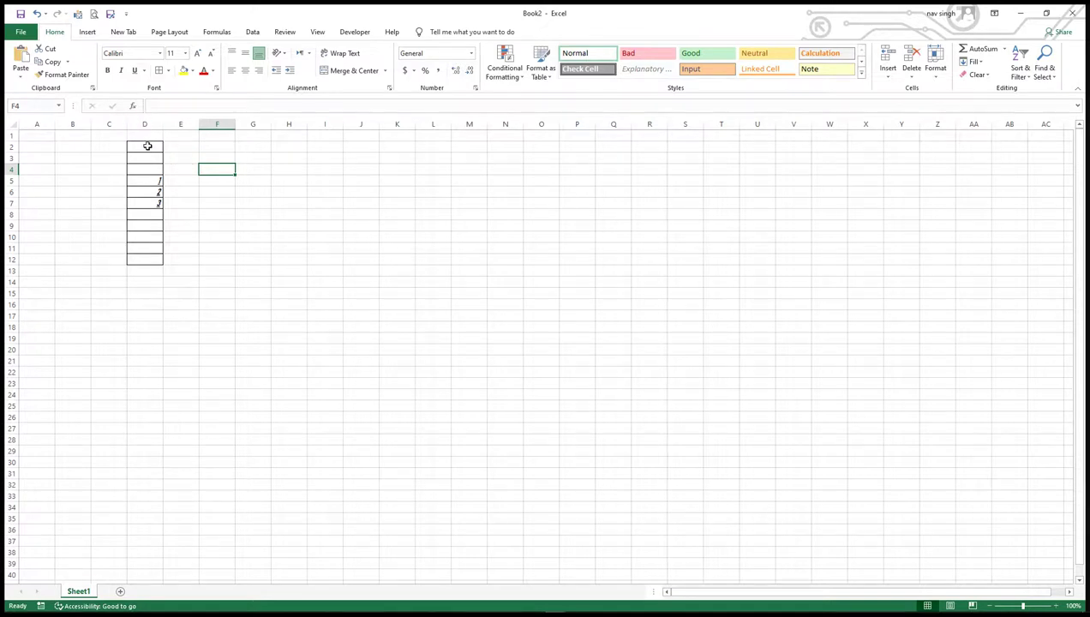
- Give D2:D12 a yellow fill, replacing a brief purple choice
{"action": "left_click_drag", "start_coordinate": [148, 147], "coordinate": [150, 259]}
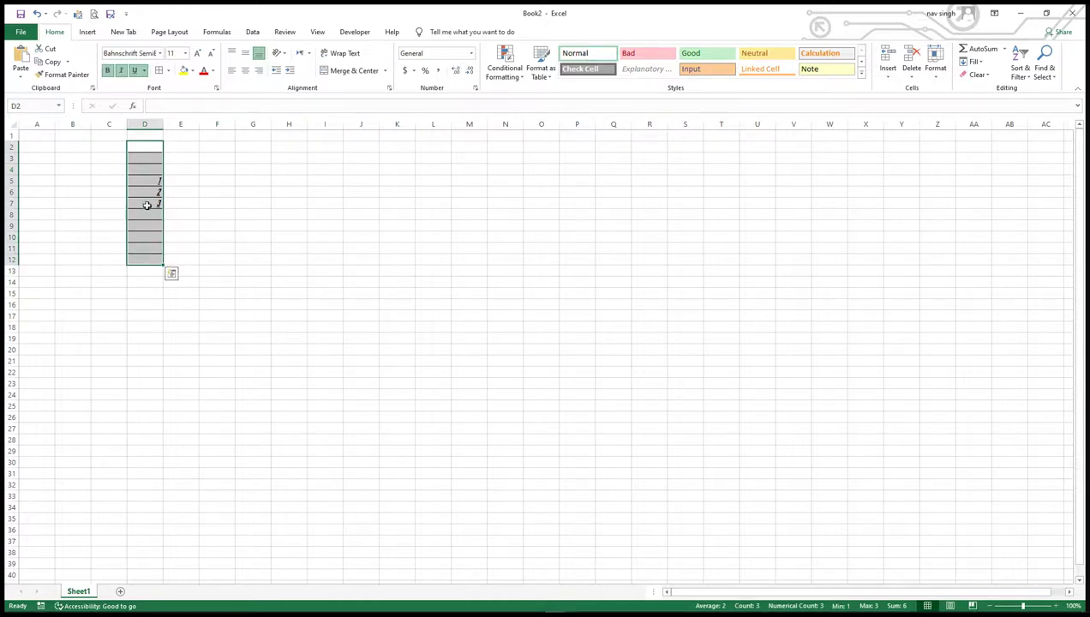
{"action": "left_click", "coordinate": [192, 74]}
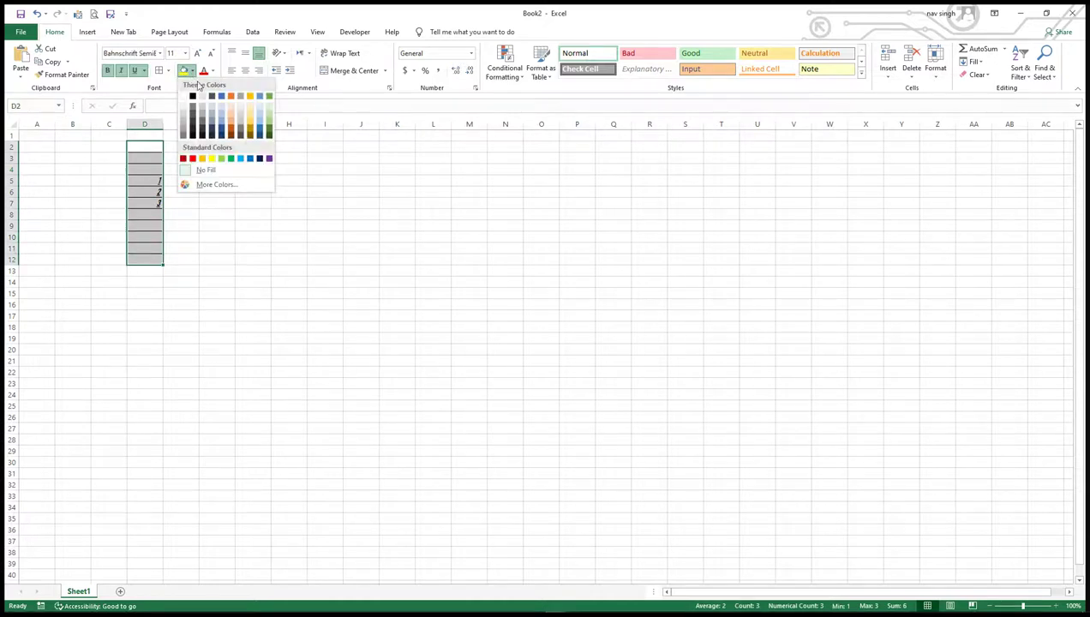
{"action": "left_click", "coordinate": [268, 160]}
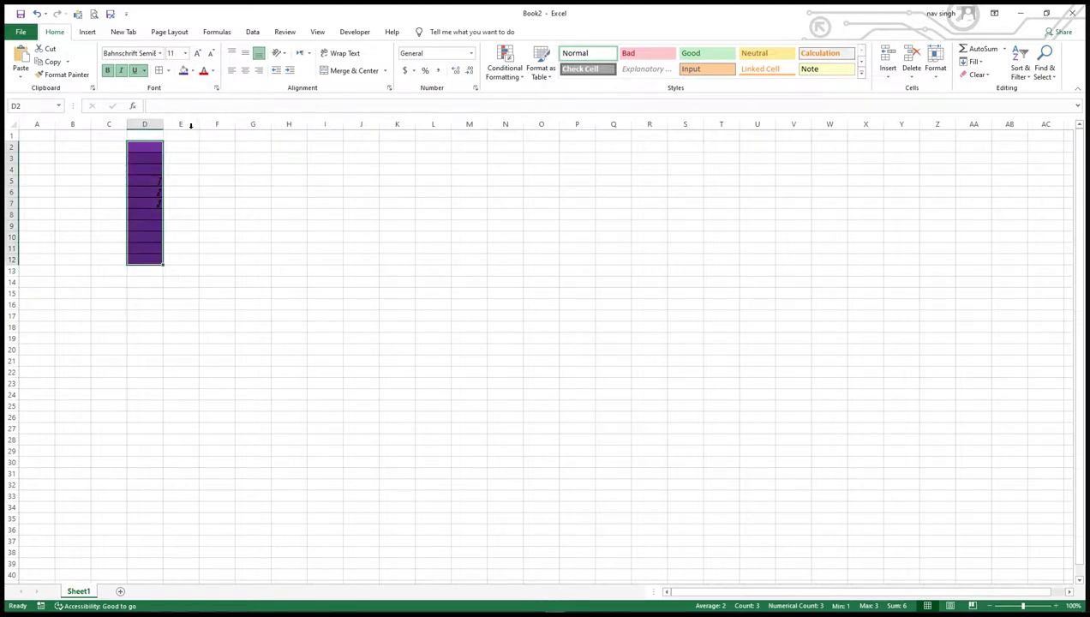
{"action": "left_click", "coordinate": [193, 72]}
{"action": "left_click", "coordinate": [210, 158]}
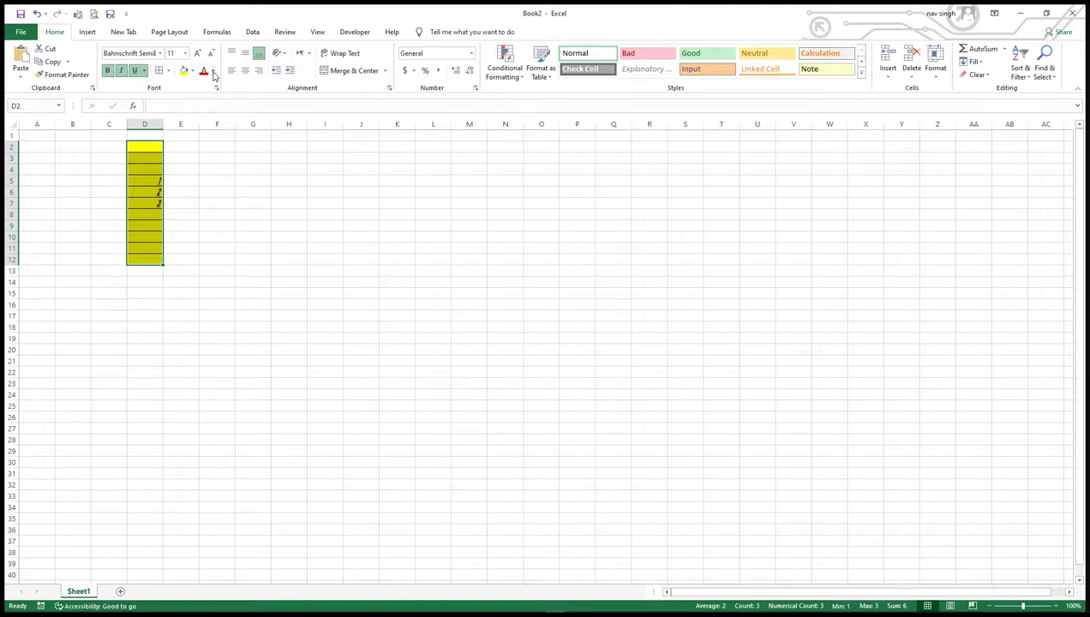
- Colour the numbers in D2:D12 blue
{"action": "left_click", "coordinate": [213, 72]}
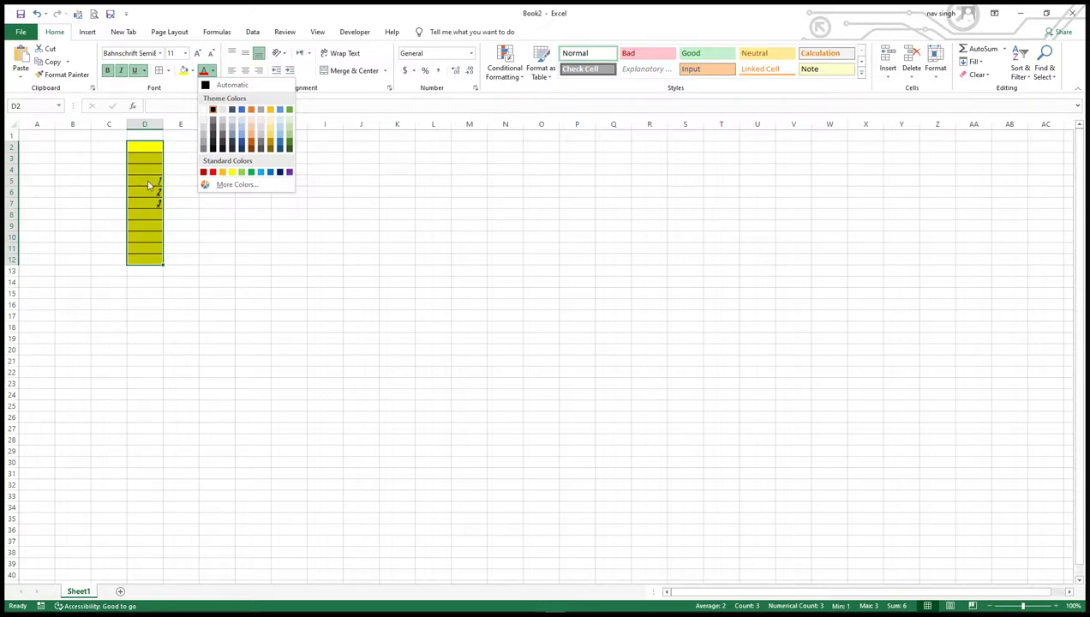
{"action": "left_click", "coordinate": [277, 172]}
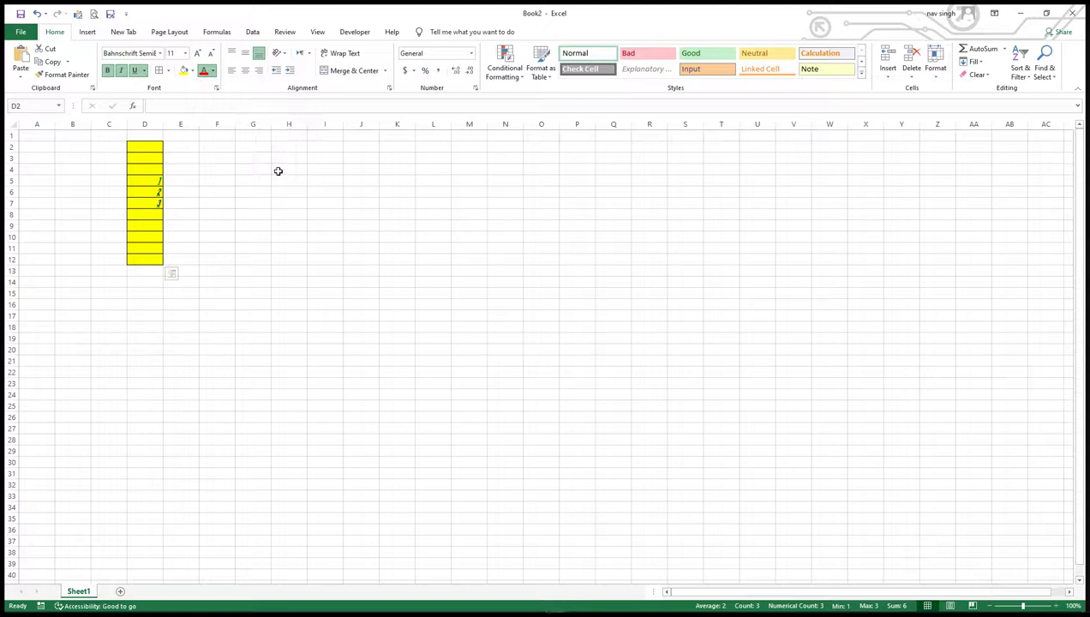
{"action": "left_click", "coordinate": [190, 191]}
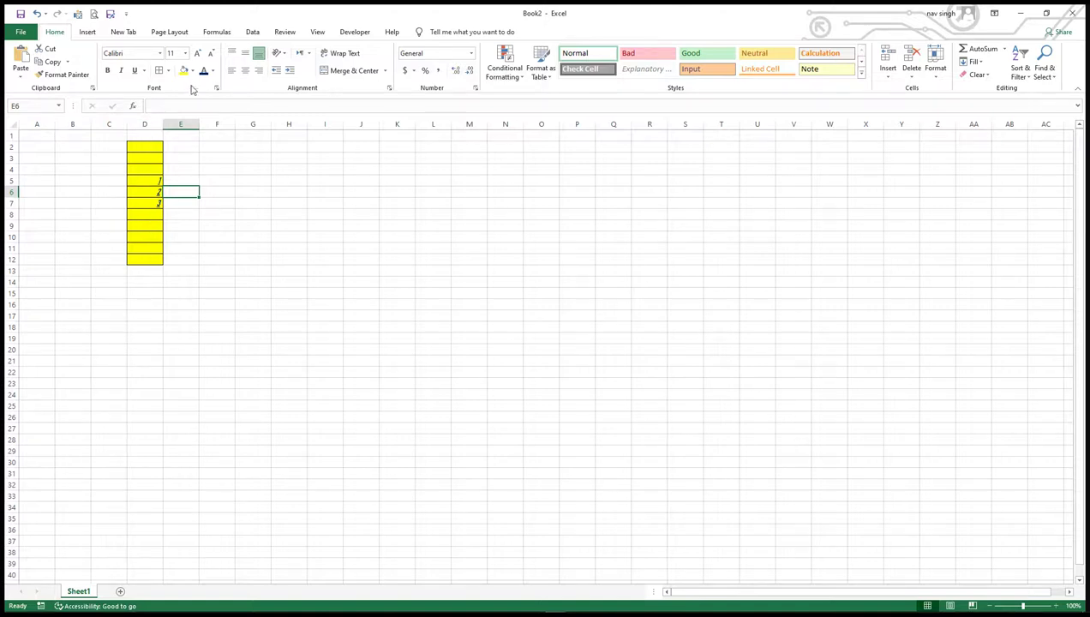
- Top-align the cells in D2:D12
{"action": "left_click", "coordinate": [231, 55]}
{"action": "left_click_drag", "start_coordinate": [149, 144], "coordinate": [145, 259]}
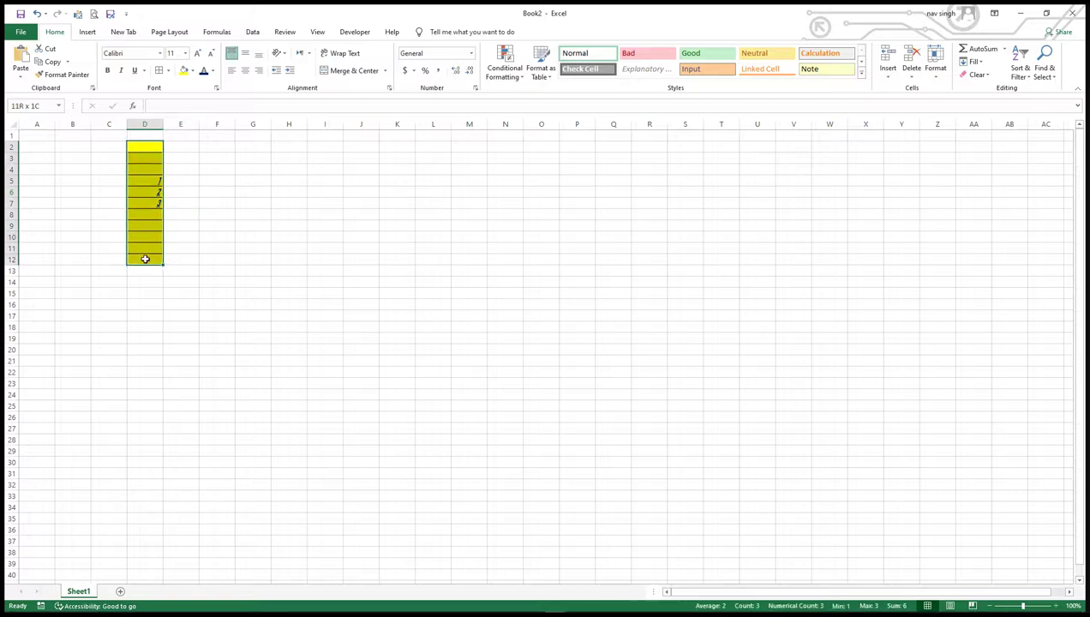
{"action": "left_click", "coordinate": [231, 55]}
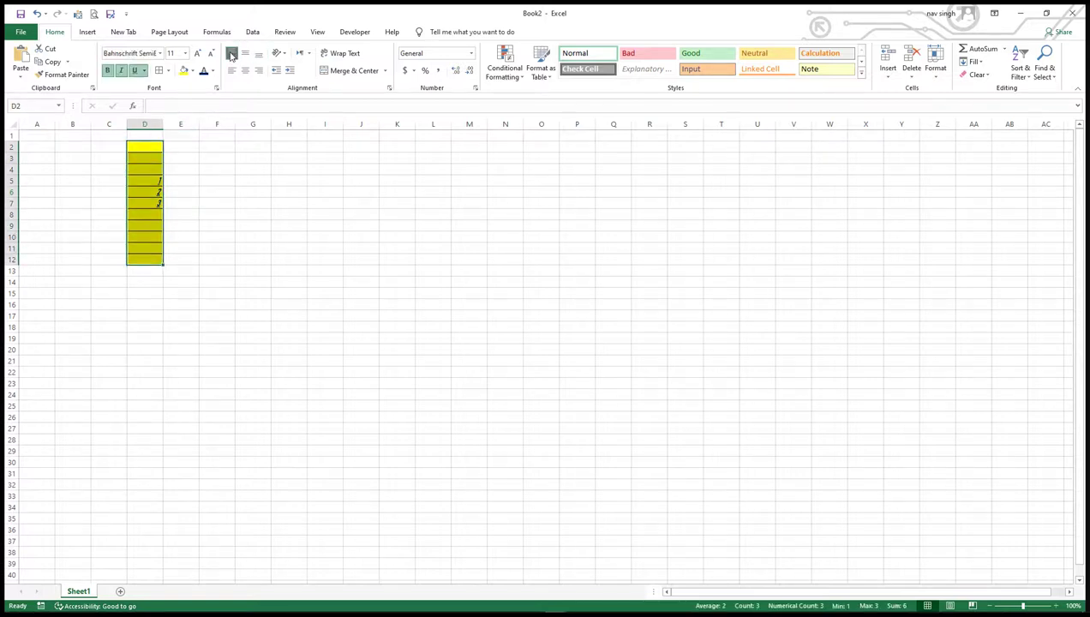
{"action": "left_click", "coordinate": [171, 226]}
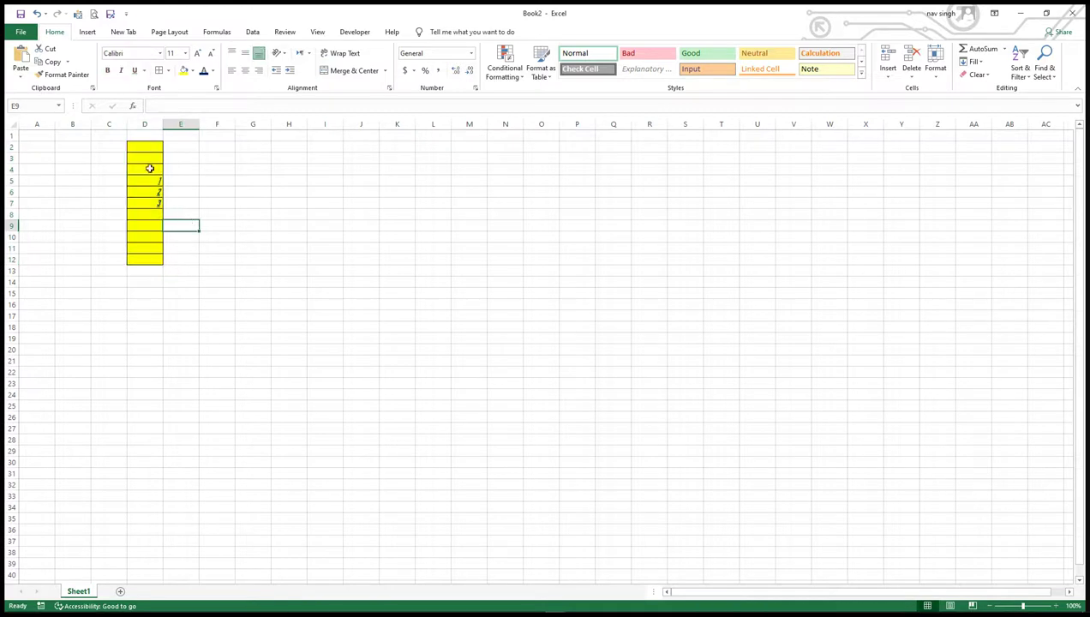
{"action": "left_click_drag", "start_coordinate": [142, 146], "coordinate": [132, 265]}
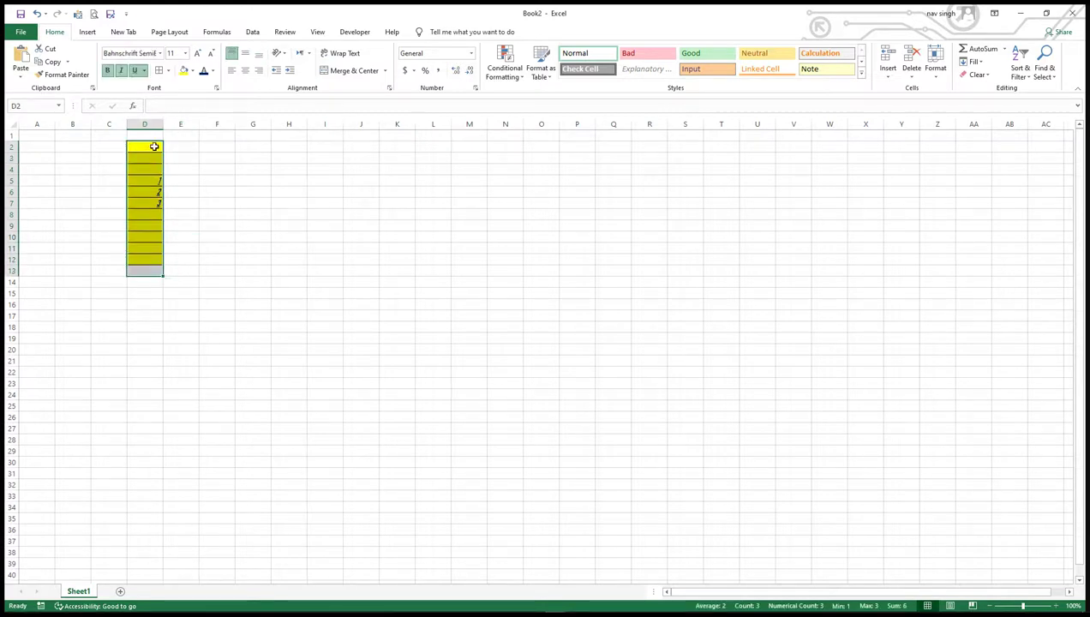
{"action": "left_click_drag", "start_coordinate": [151, 147], "coordinate": [148, 257]}
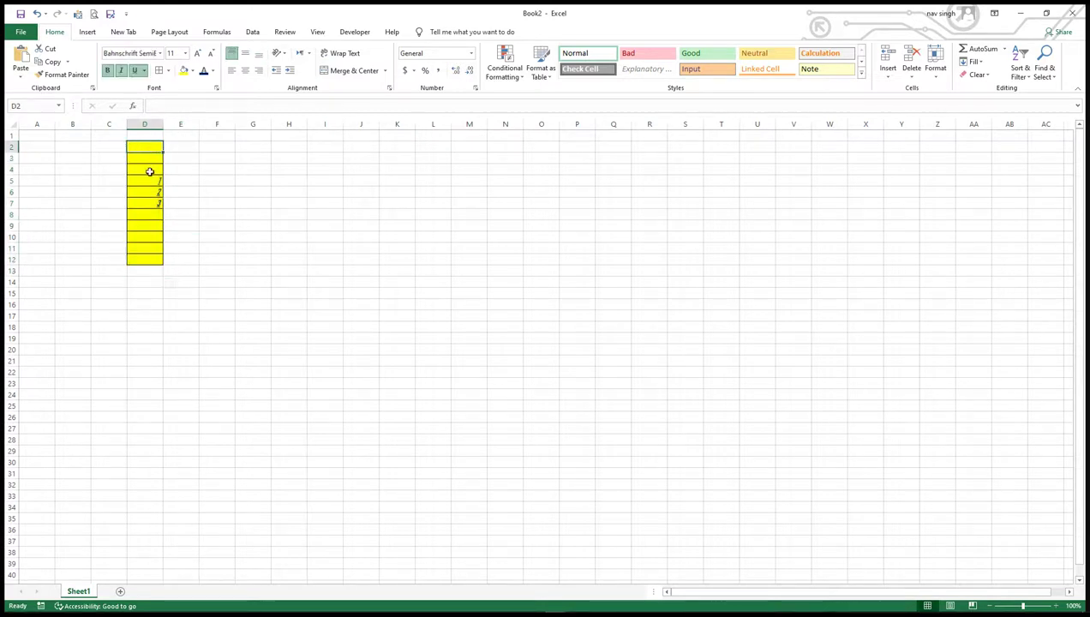
- Right-align and top-align the numbers in D2:D12, then bring up the Orientation choices
{"action": "left_click", "coordinate": [231, 69]}
{"action": "left_click", "coordinate": [245, 70]}
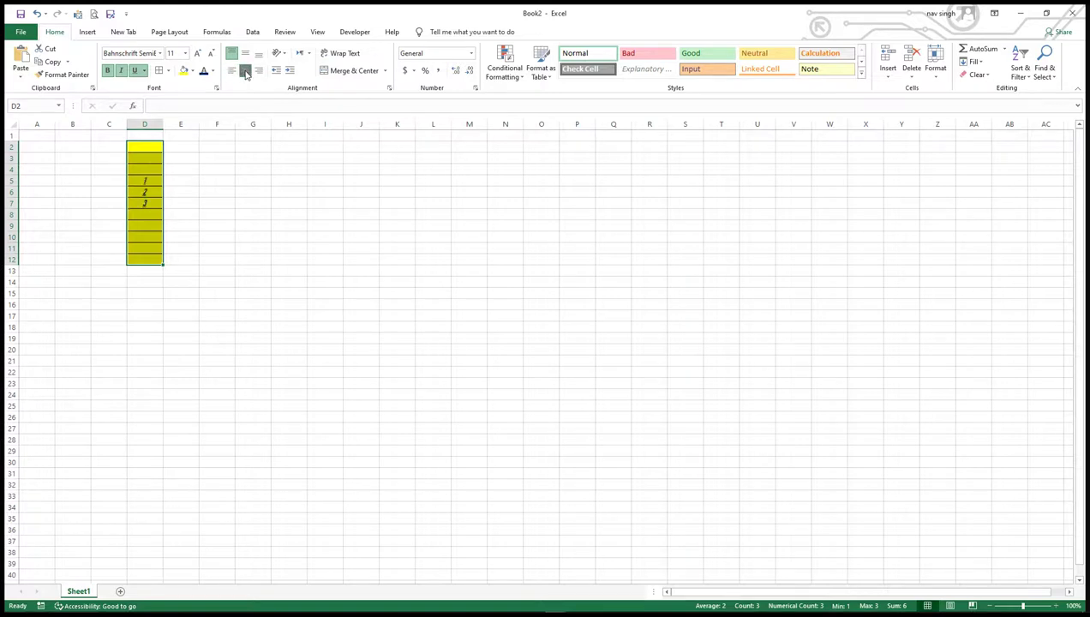
{"action": "left_click", "coordinate": [260, 70]}
{"action": "left_click", "coordinate": [258, 53]}
{"action": "left_click", "coordinate": [245, 53]}
{"action": "left_click", "coordinate": [231, 54]}
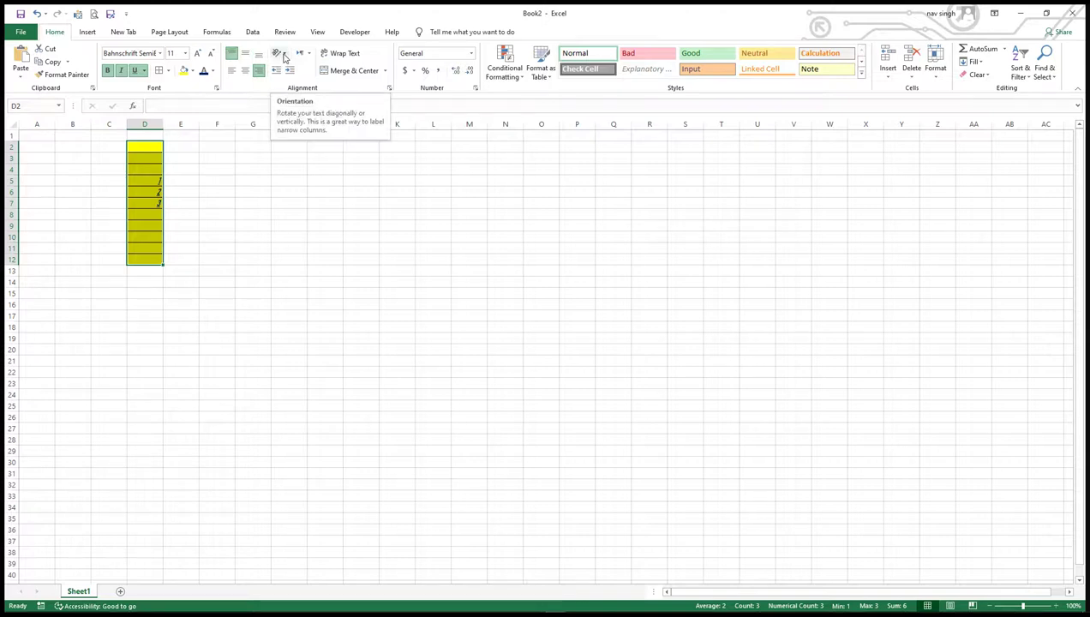
{"action": "left_click", "coordinate": [283, 55]}
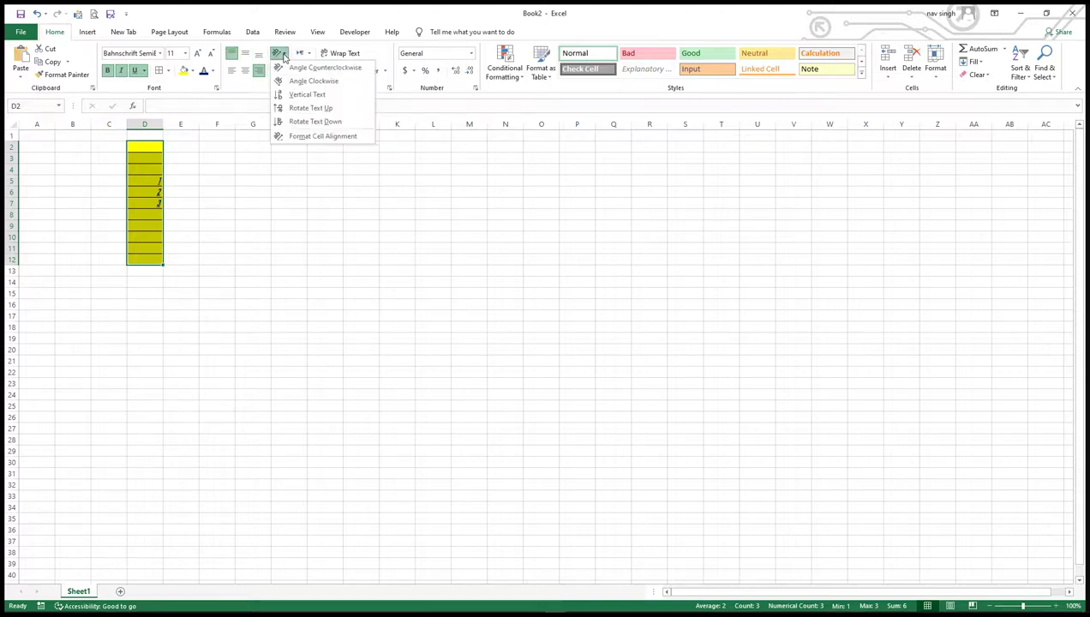
{"action": "left_click", "coordinate": [296, 95]}
- Type the student's full name into E5, correct a typo, and drag column E wider
{"action": "left_click", "coordinate": [179, 183]}
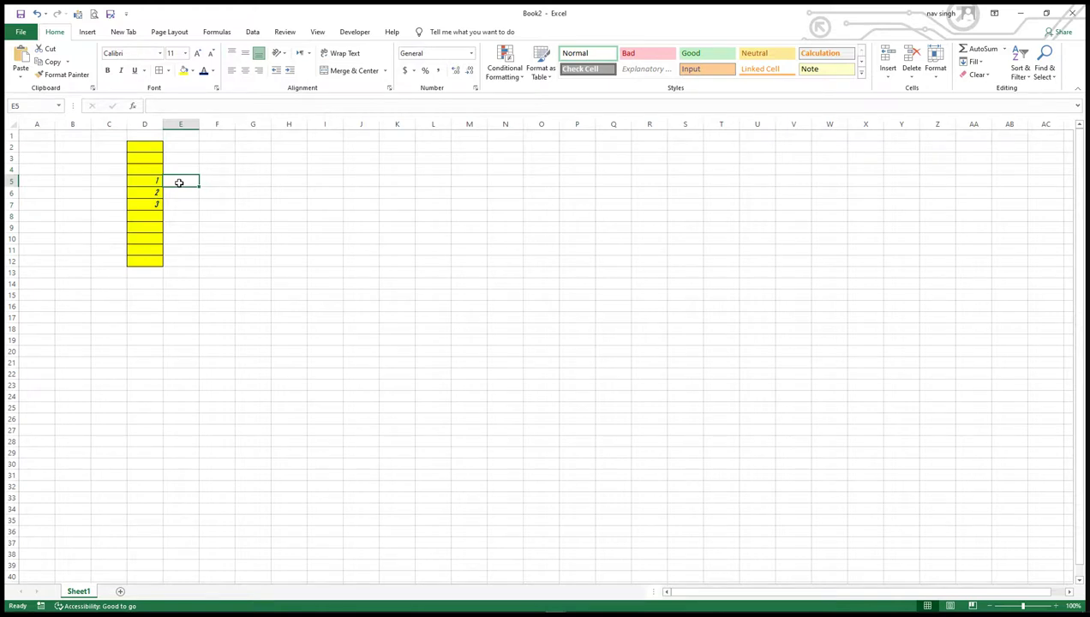
{"action": "type", "text": "Na"}
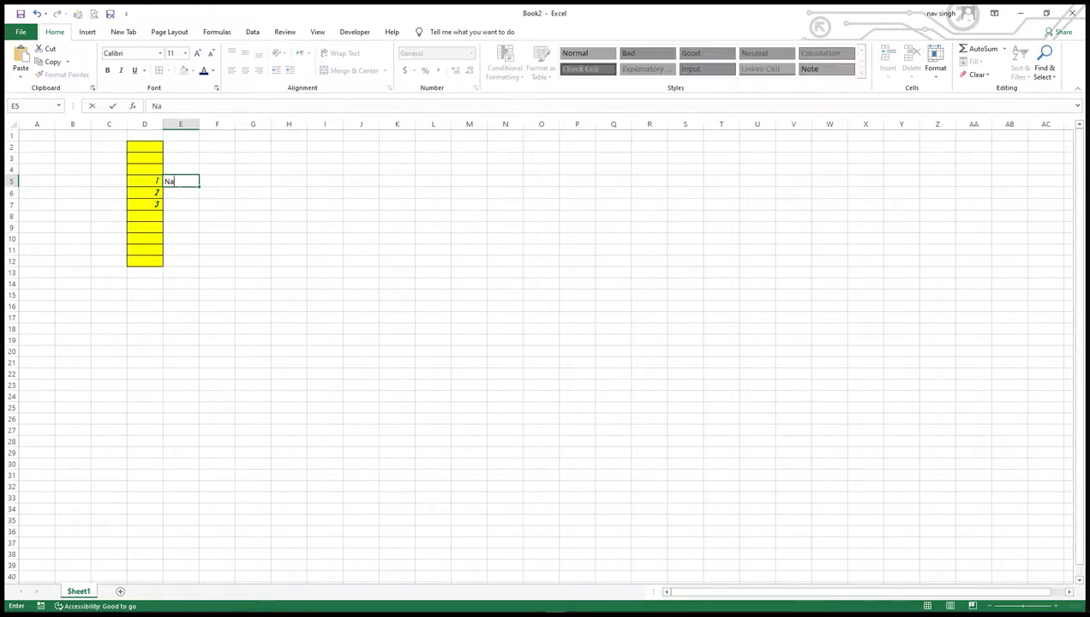
{"action": "type", "text": "vjo"}
{"action": "type", "text": " SAini"}
{"action": "key", "text": "BackSpace"}
{"action": "key", "text": "BackSpace"}
{"action": "left_click", "coordinate": [196, 125]}
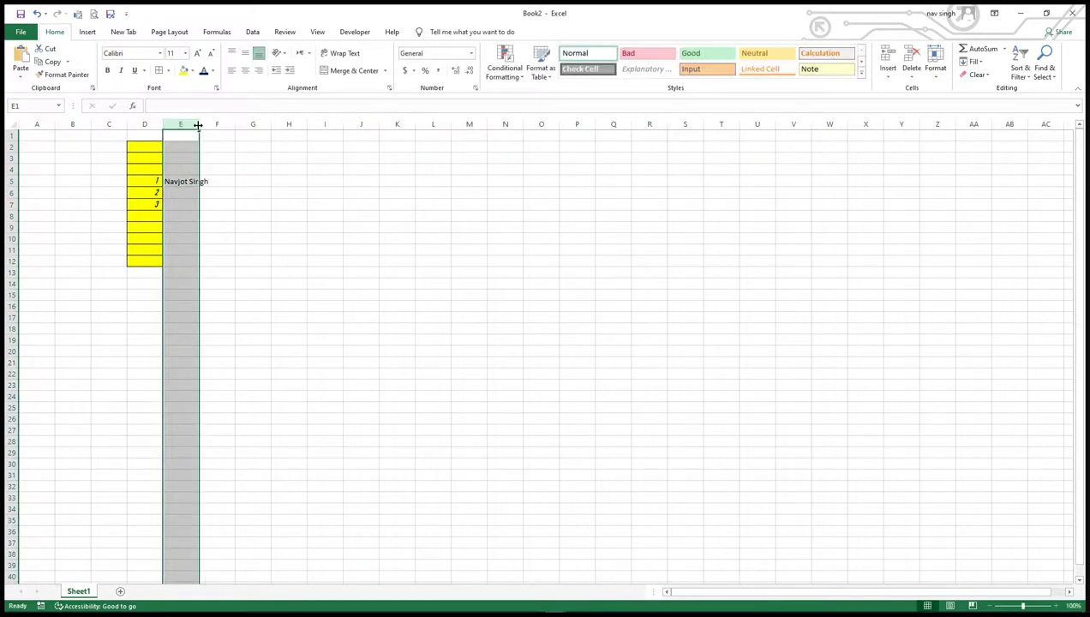
{"action": "left_click_drag", "start_coordinate": [198, 125], "coordinate": [238, 124]}
{"action": "left_click", "coordinate": [194, 181]}
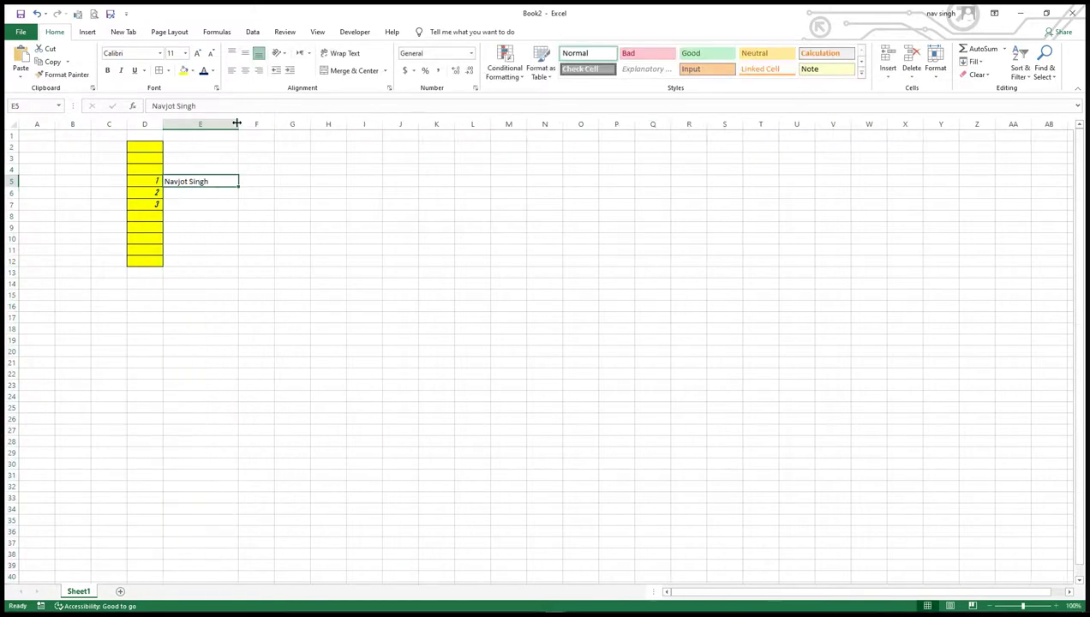
{"action": "left_click", "coordinate": [280, 54]}
{"action": "left_click", "coordinate": [306, 94]}
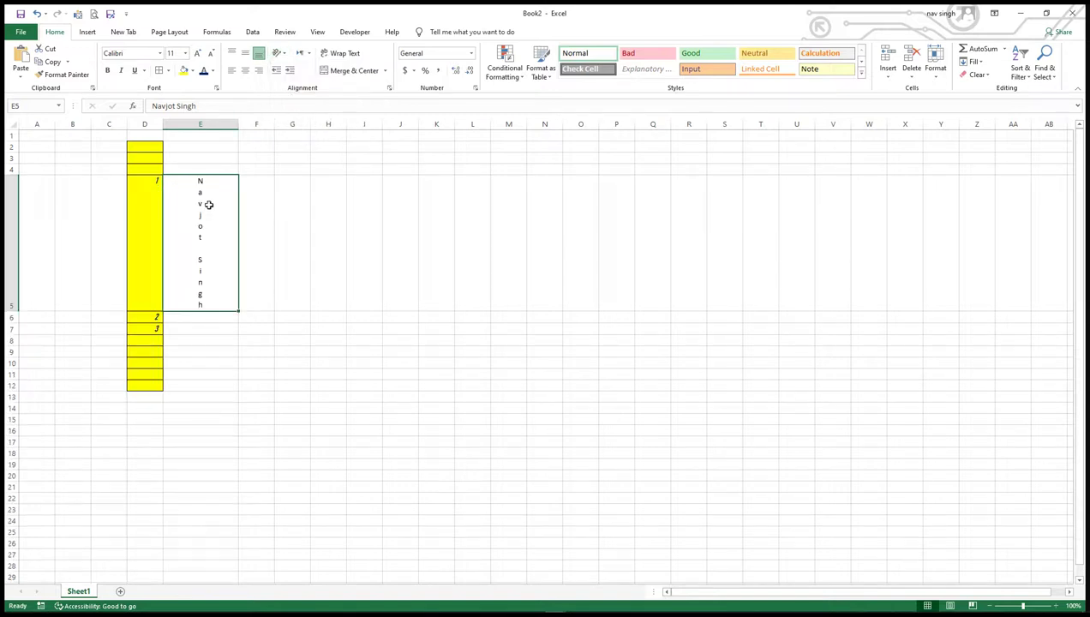
{"action": "left_click", "coordinate": [279, 53]}
{"action": "left_click", "coordinate": [297, 68]}
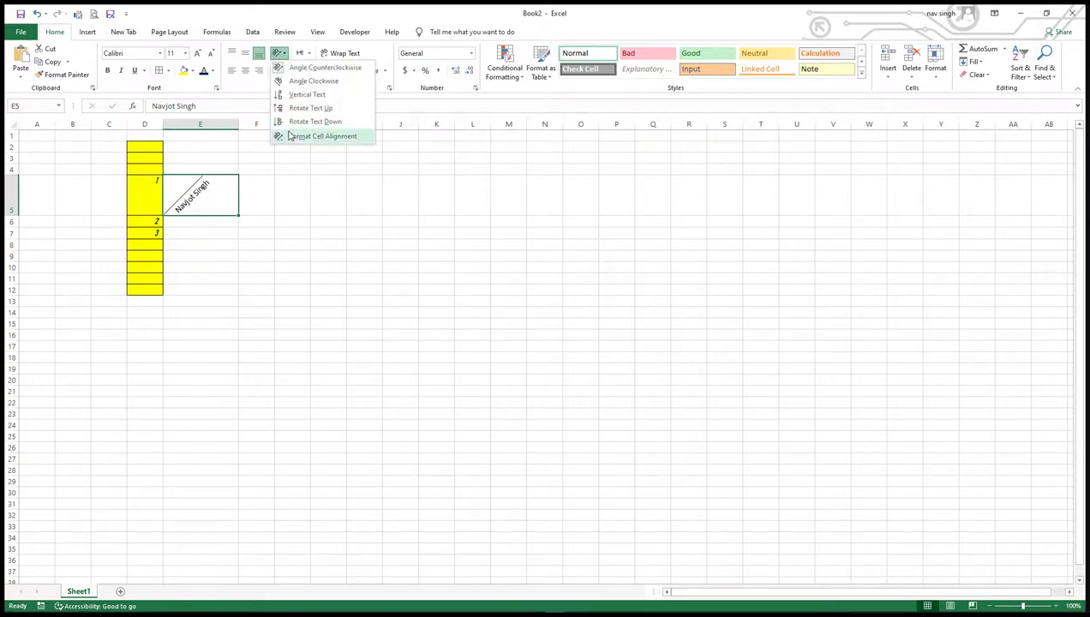
{"action": "left_click", "coordinate": [291, 135]}
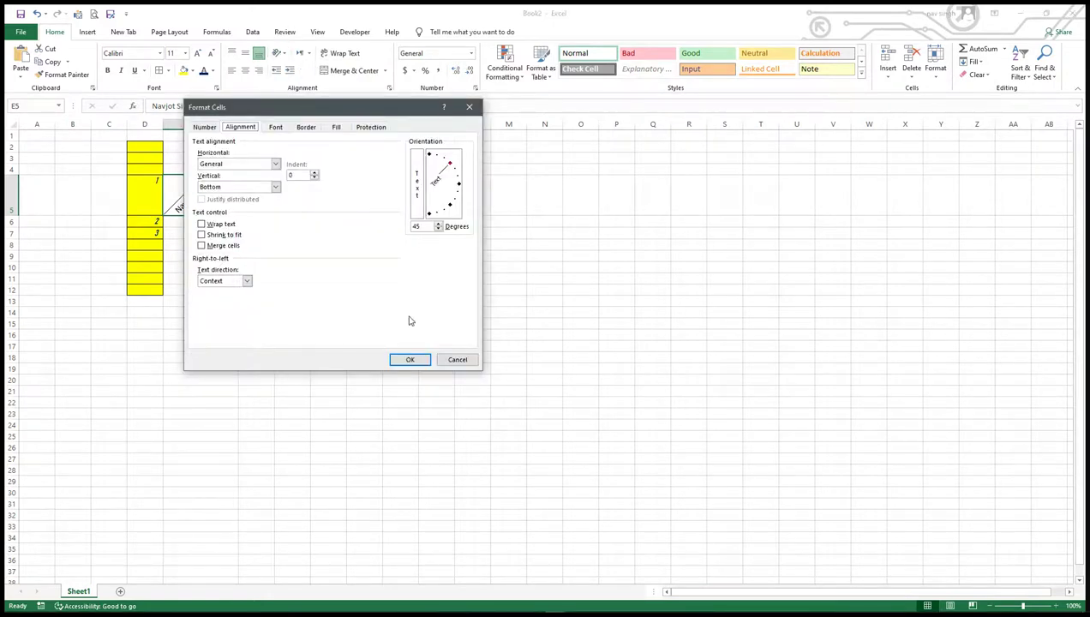
{"action": "left_click", "coordinate": [451, 363]}
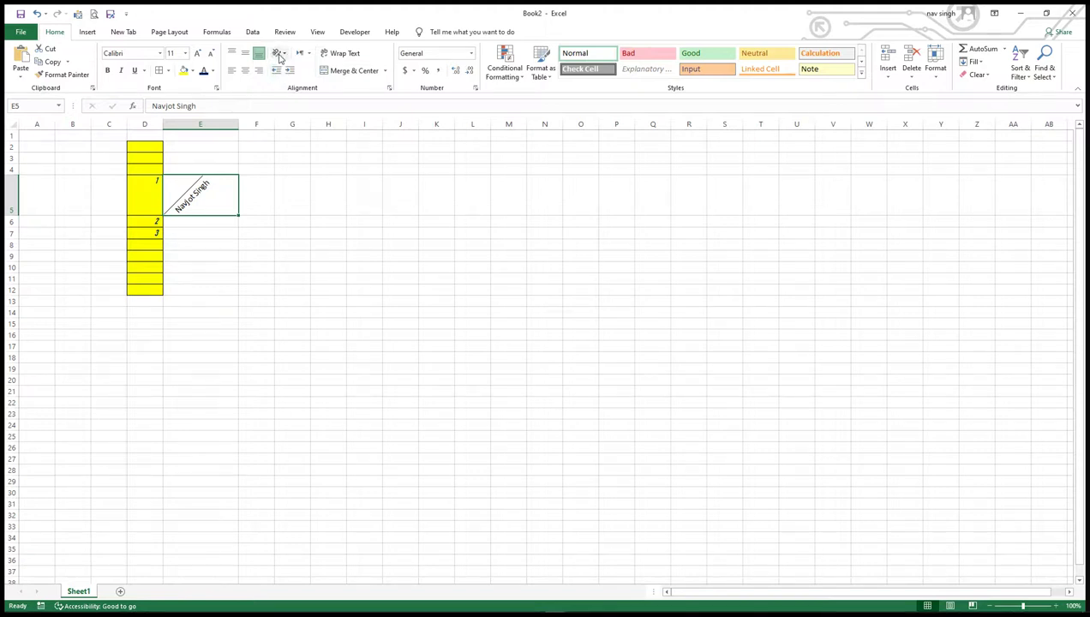
{"action": "left_click", "coordinate": [279, 57]}
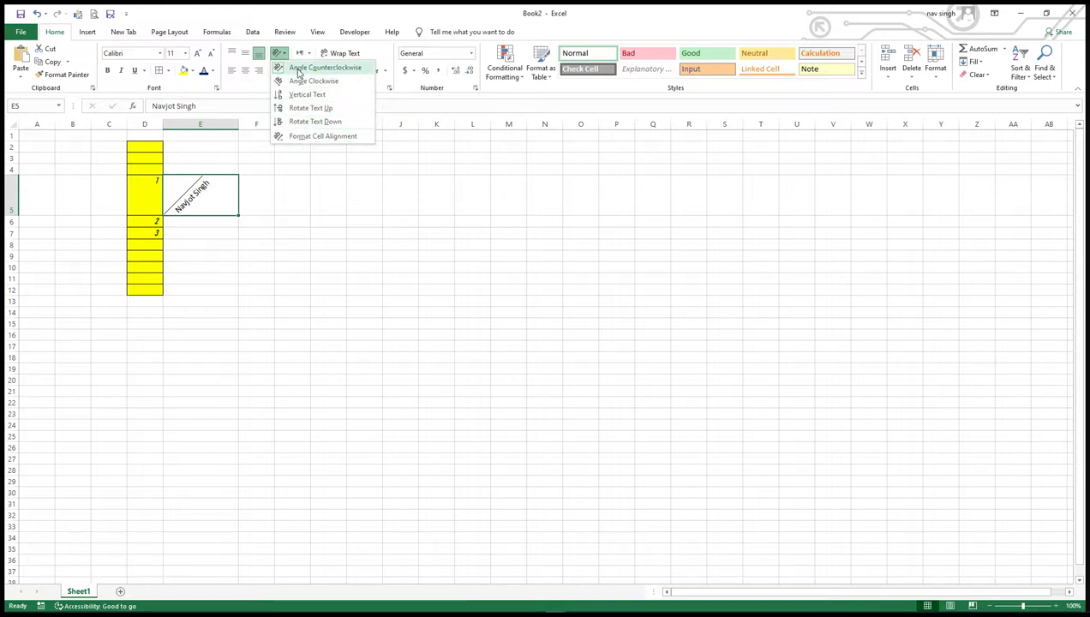
{"action": "left_click", "coordinate": [298, 71]}
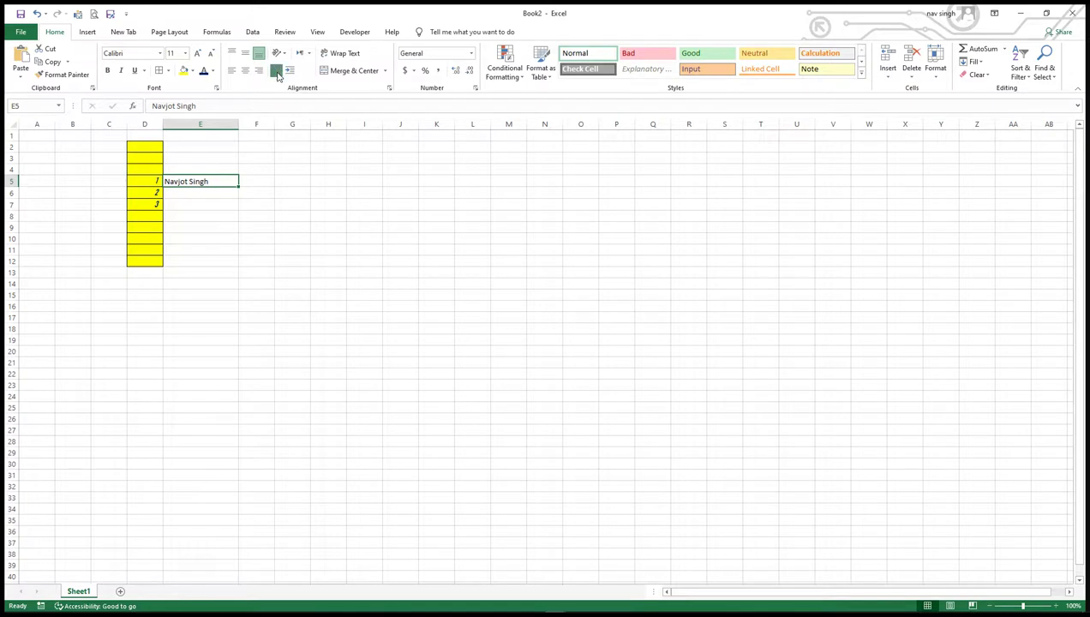
- Increase the indent of the name in E5 eleven times, briefly trying Center alignment
{"action": "left_click", "coordinate": [290, 72]}
{"action": "left_click", "coordinate": [289, 74]}
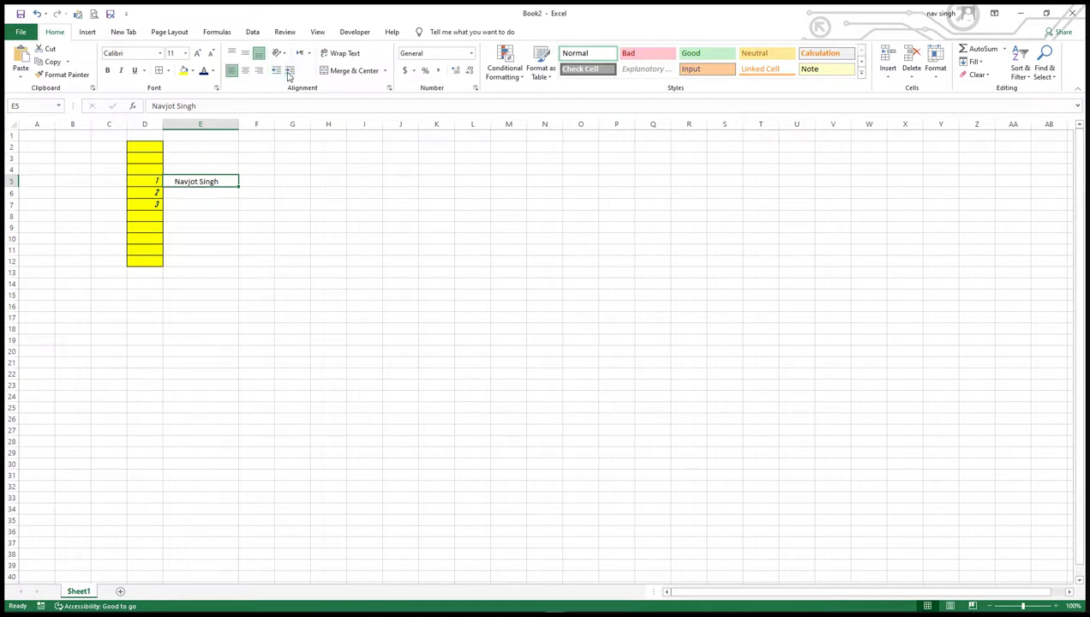
{"action": "left_click", "coordinate": [290, 75]}
{"action": "left_click", "coordinate": [290, 76]}
{"action": "left_click", "coordinate": [291, 75]}
{"action": "left_click", "coordinate": [292, 76]}
{"action": "left_click", "coordinate": [292, 75]}
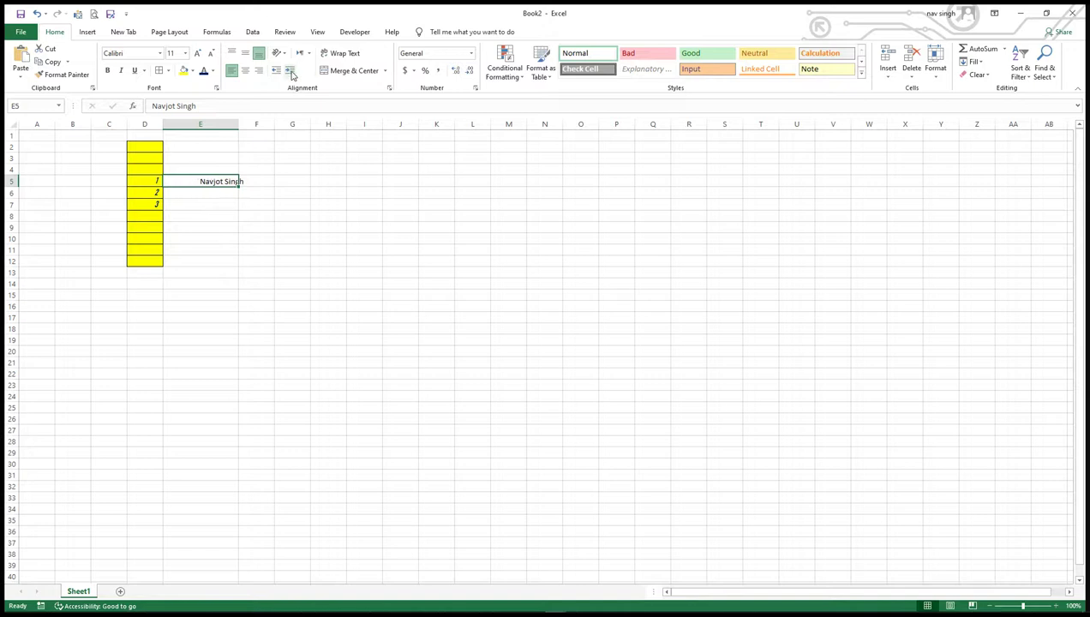
{"action": "left_click", "coordinate": [246, 75]}
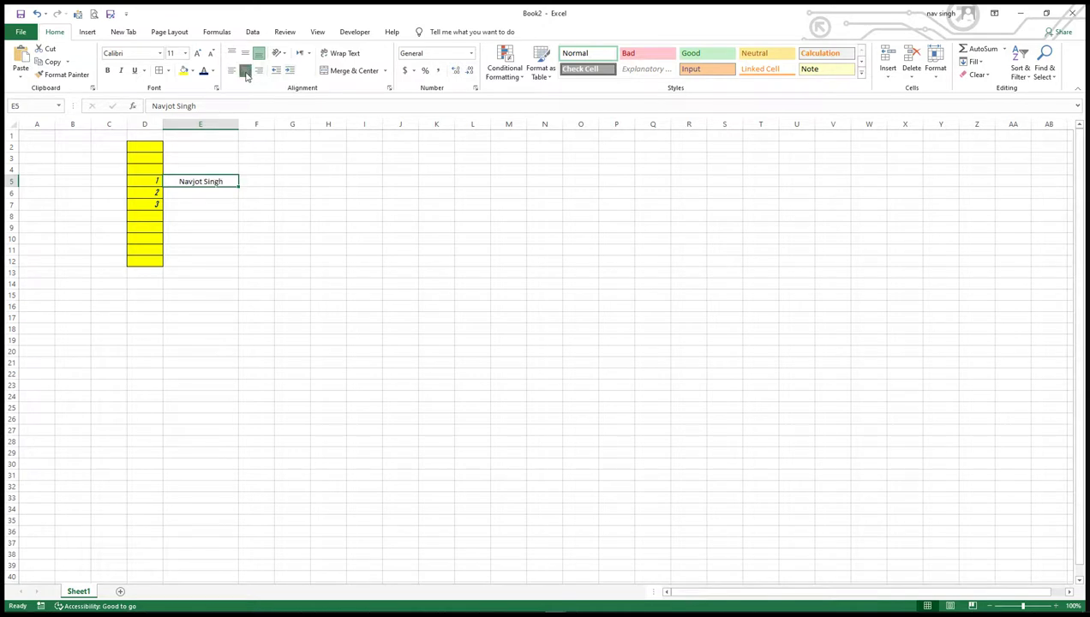
{"action": "left_click", "coordinate": [291, 73]}
{"action": "left_click", "coordinate": [293, 76]}
{"action": "left_click", "coordinate": [292, 75]}
{"action": "left_click", "coordinate": [291, 75]}
{"action": "left_click", "coordinate": [289, 76]}
{"action": "left_click", "coordinate": [288, 76]}
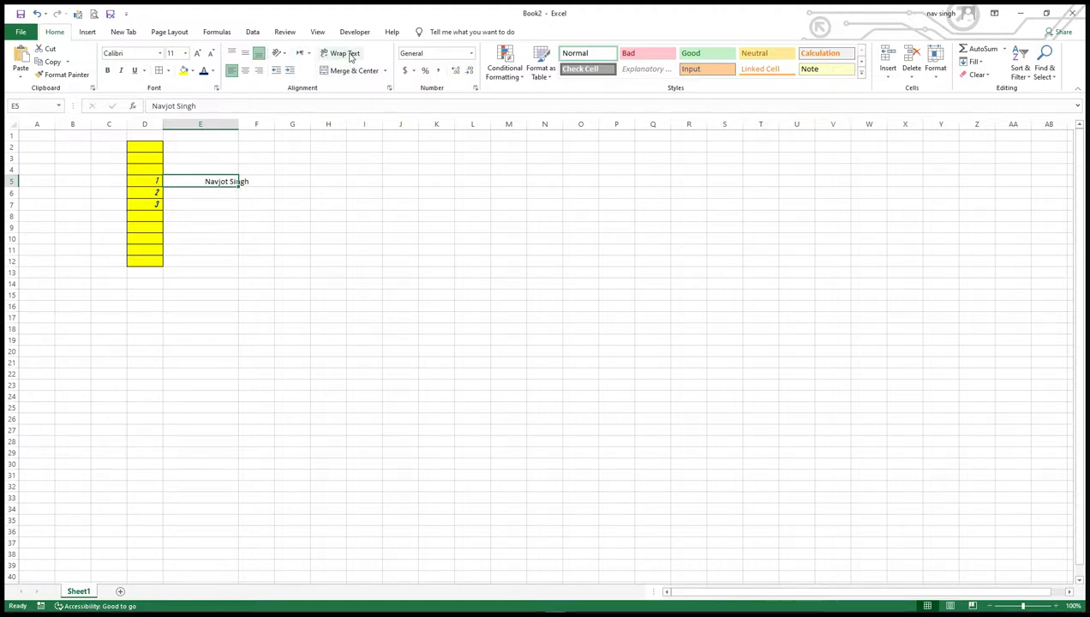
- Narrow column E and decrease the name's indent in E5 by three steps
{"action": "left_click_drag", "start_coordinate": [230, 124], "coordinate": [185, 124]}
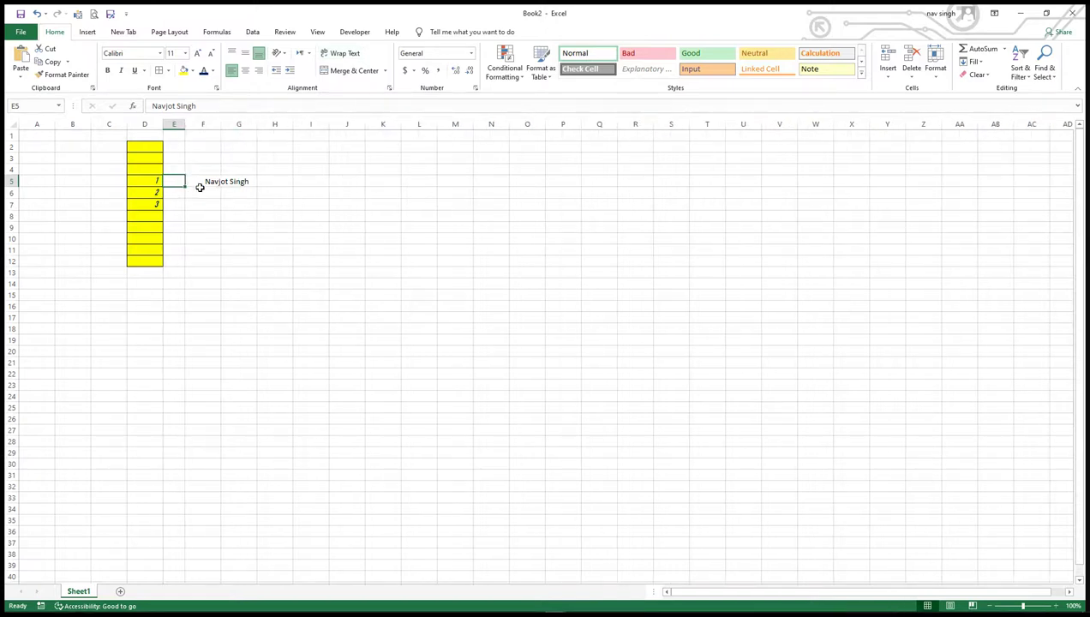
{"action": "left_click", "coordinate": [208, 182]}
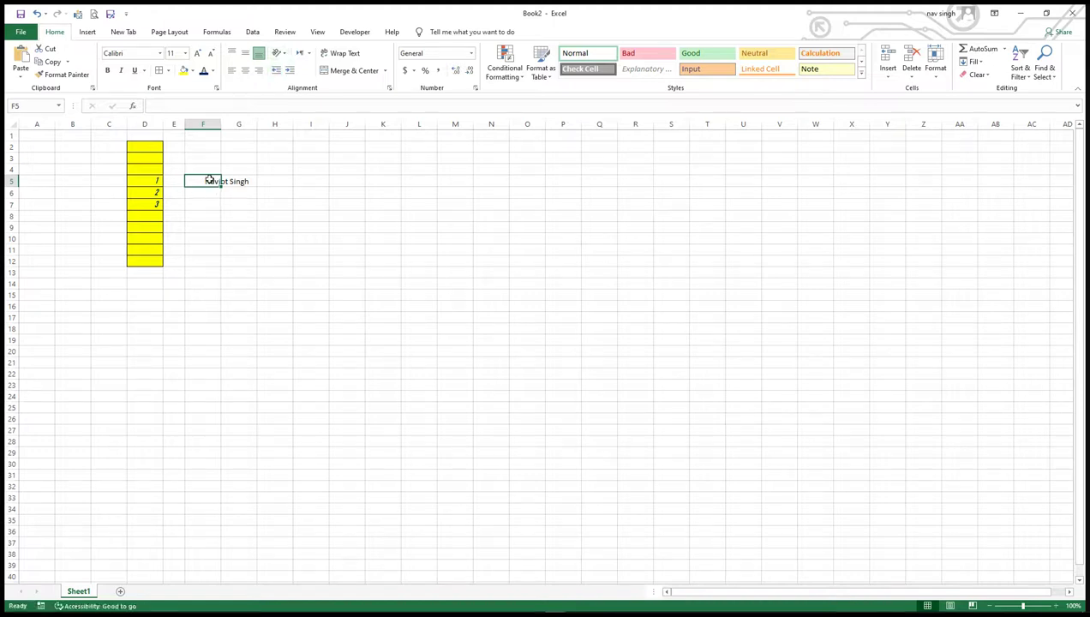
{"action": "left_click", "coordinate": [176, 180]}
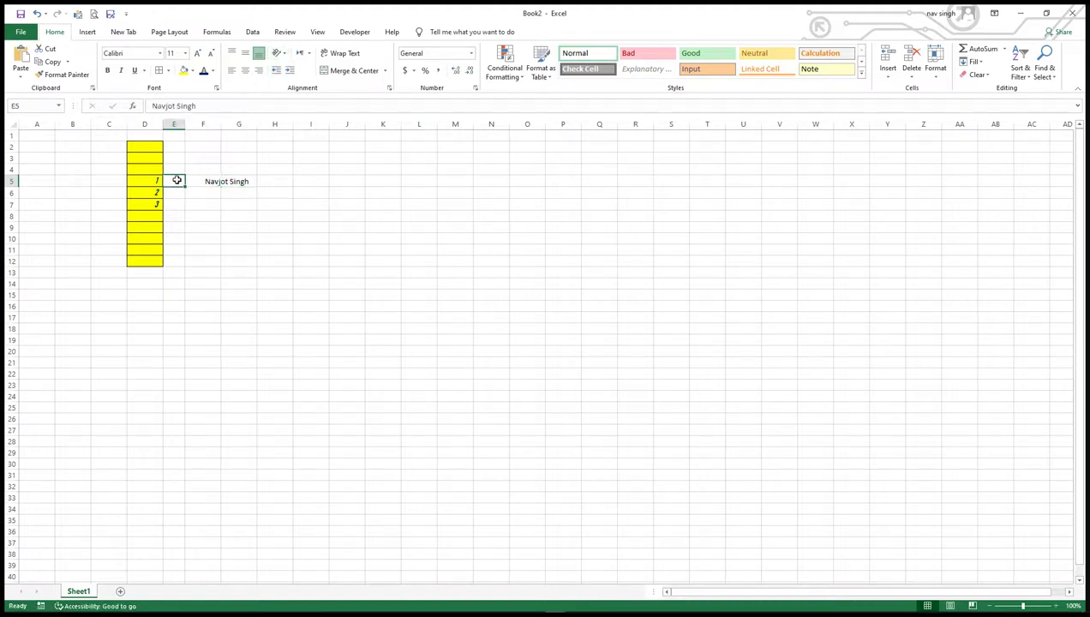
{"action": "left_click", "coordinate": [276, 71]}
{"action": "left_click", "coordinate": [275, 71]}
{"action": "left_click", "coordinate": [276, 71]}
{"action": "left_click", "coordinate": [276, 71]}
{"action": "left_click", "coordinate": [276, 71]}
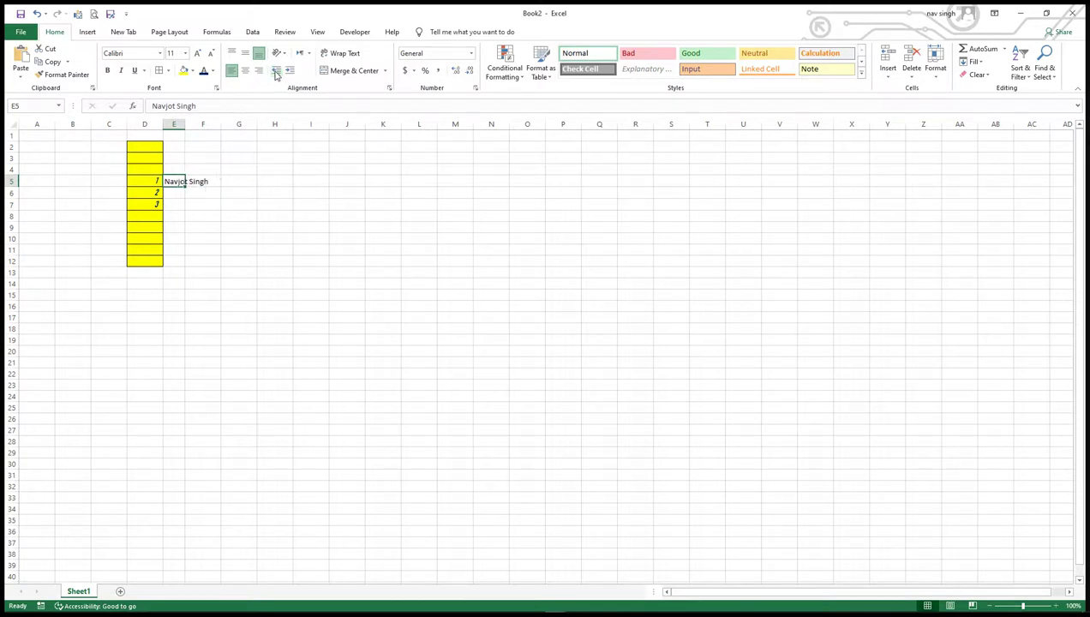
- Turn on Wrap Text for E5 so the name breaks across lines
{"action": "left_click", "coordinate": [194, 237]}
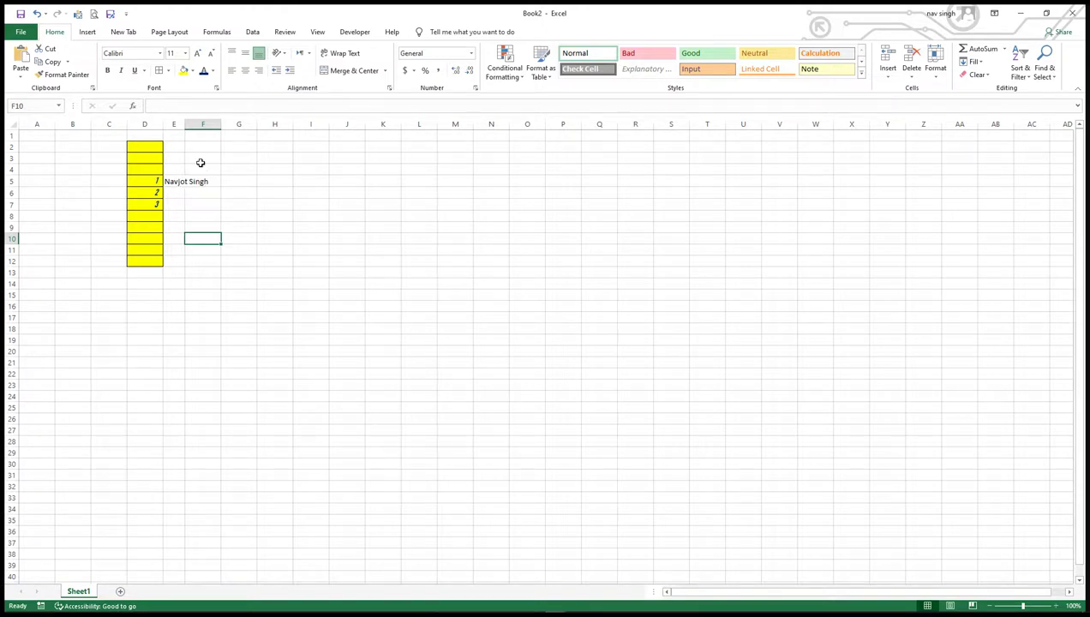
{"action": "left_click", "coordinate": [172, 181]}
{"action": "left_click", "coordinate": [343, 54]}
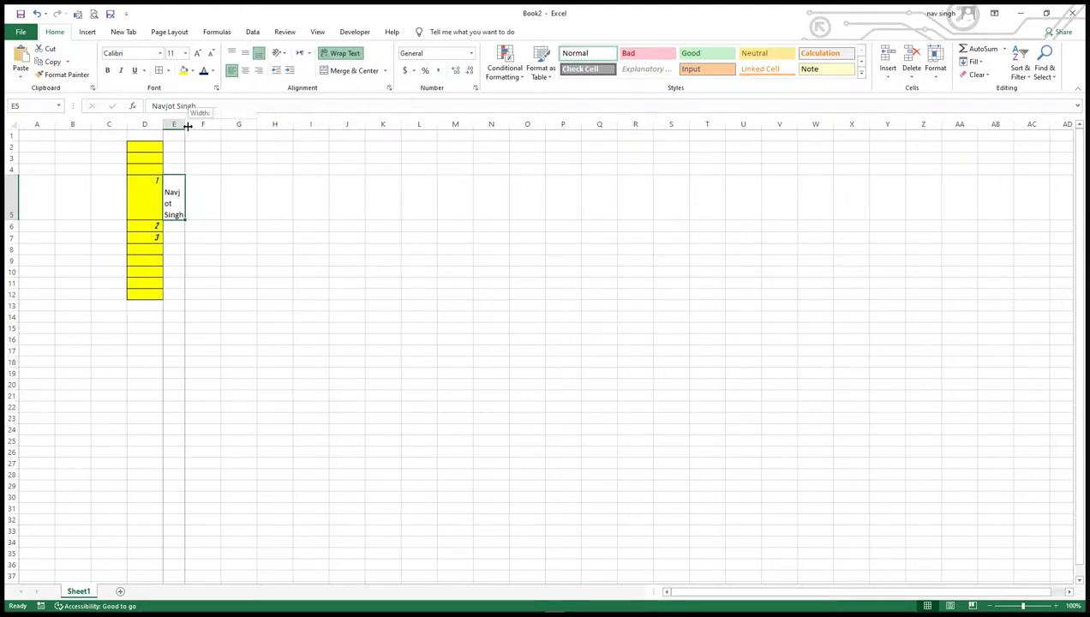
{"action": "left_click_drag", "start_coordinate": [189, 126], "coordinate": [266, 126]}
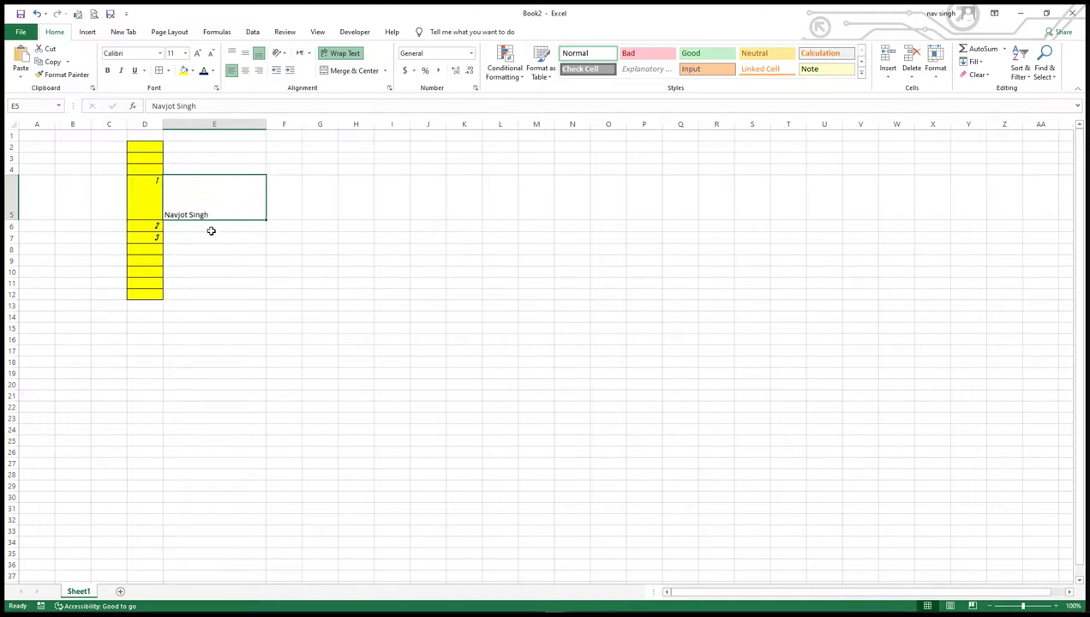
{"action": "left_click", "coordinate": [339, 53]}
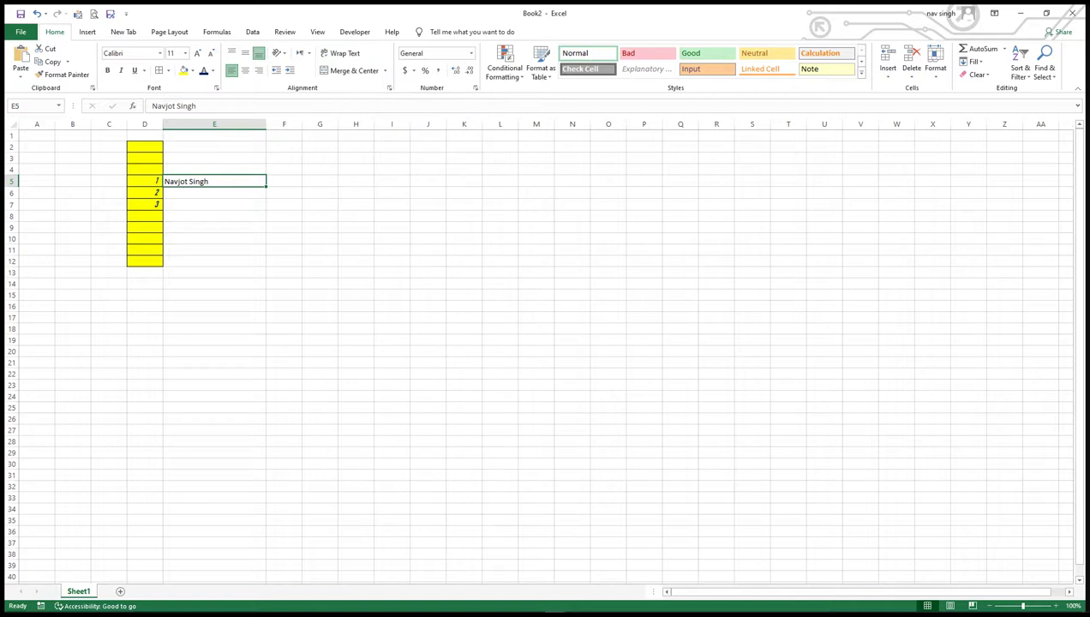
{"action": "left_click", "coordinate": [343, 54]}
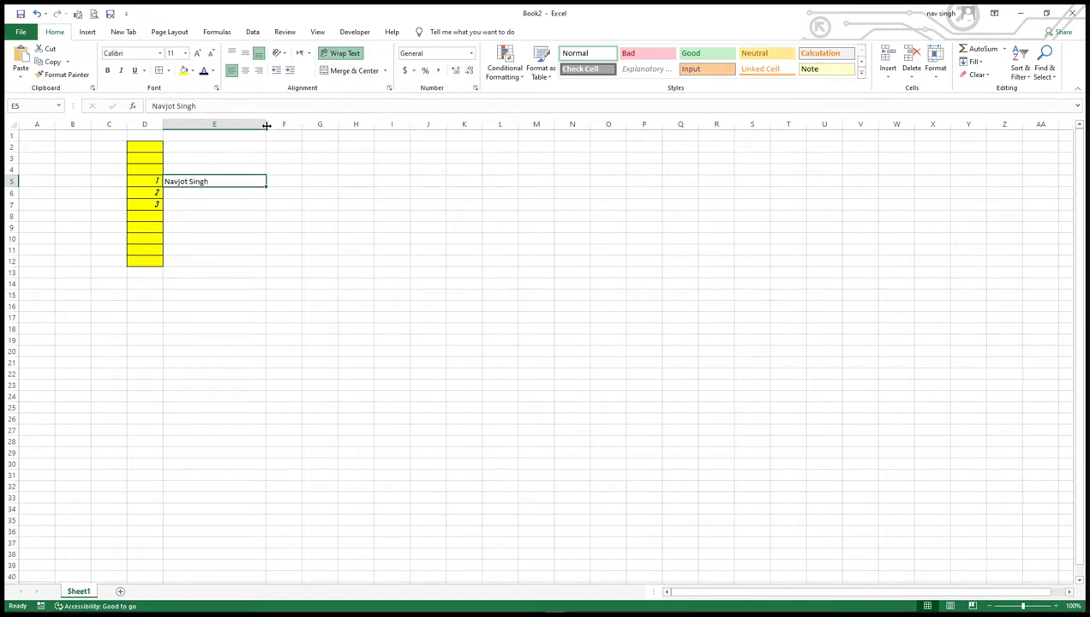
{"action": "left_click_drag", "start_coordinate": [266, 124], "coordinate": [187, 129]}
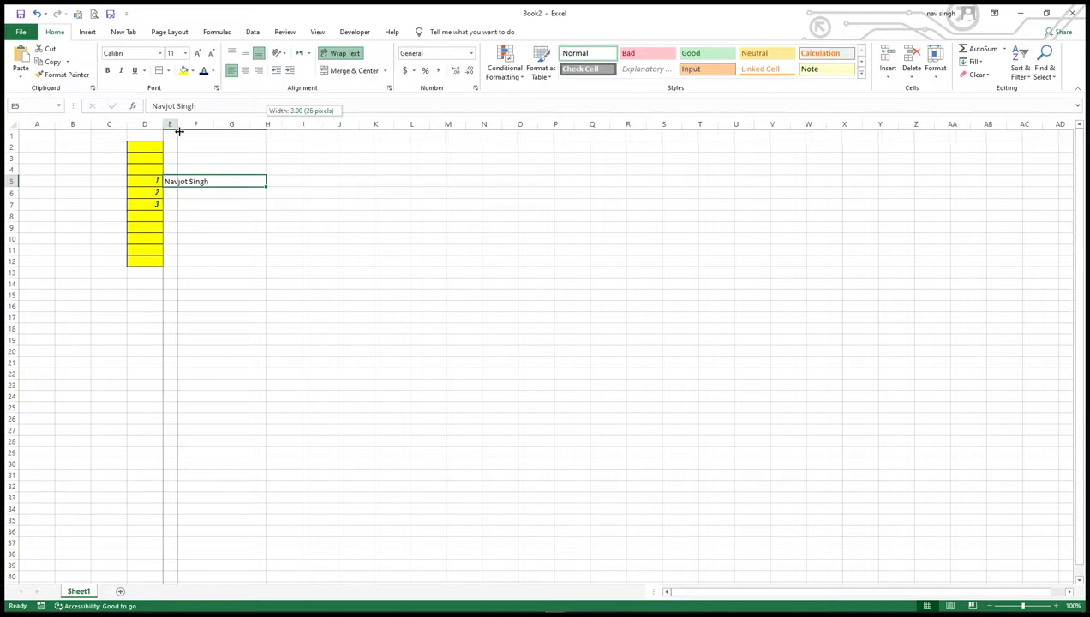
{"action": "left_click", "coordinate": [345, 54]}
{"action": "left_click", "coordinate": [344, 54]}
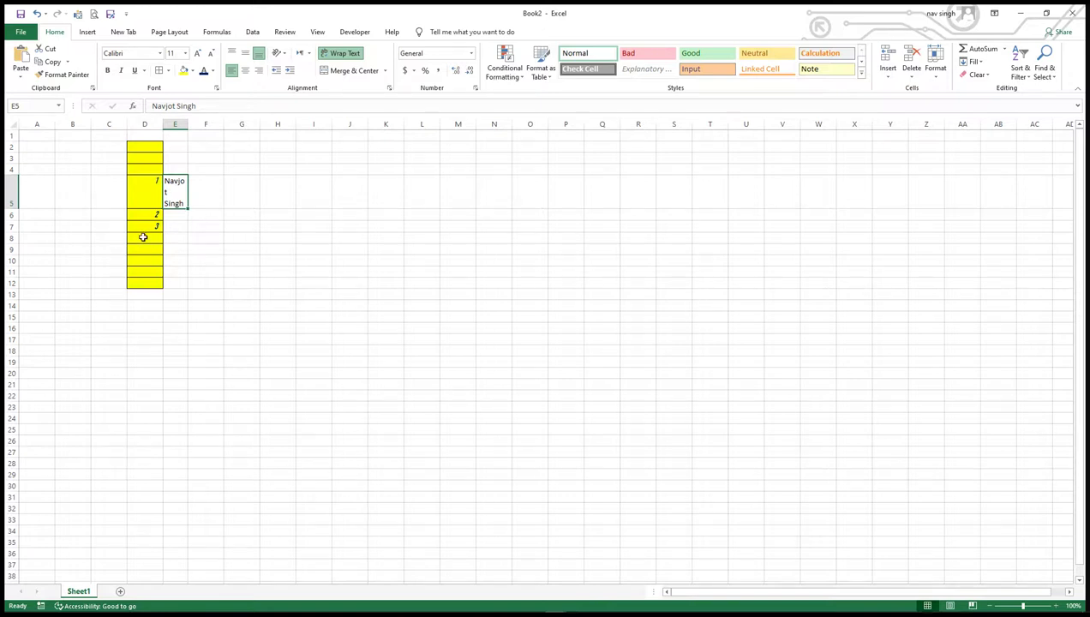
{"action": "left_click", "coordinate": [182, 216]}
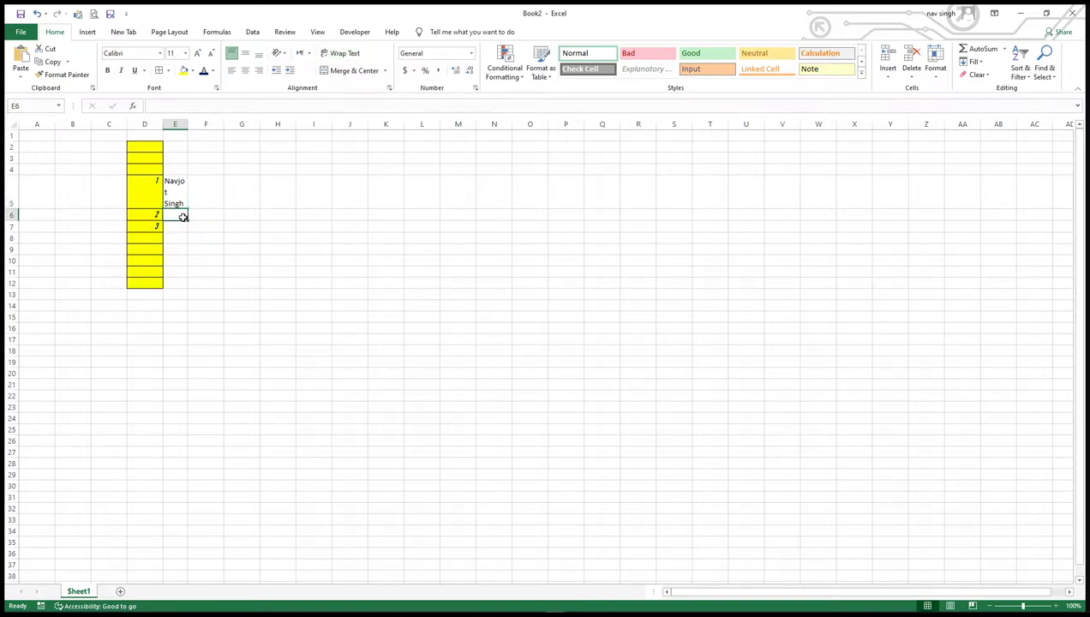
- Clear the 3 from cell E6
{"action": "type", "text": "3"}
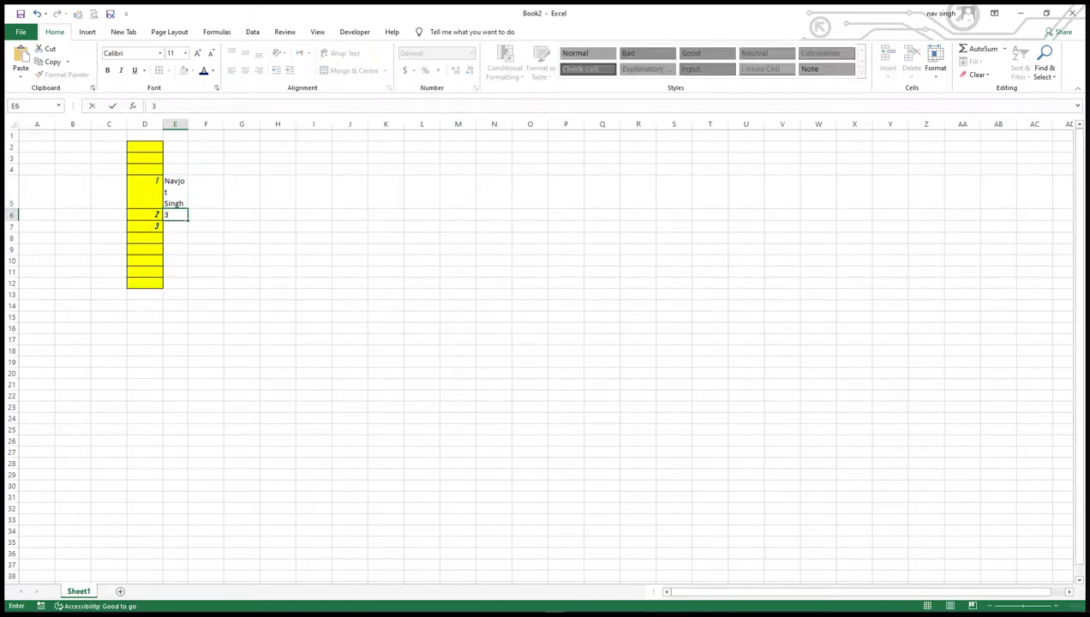
{"action": "double_click", "coordinate": [176, 215]}
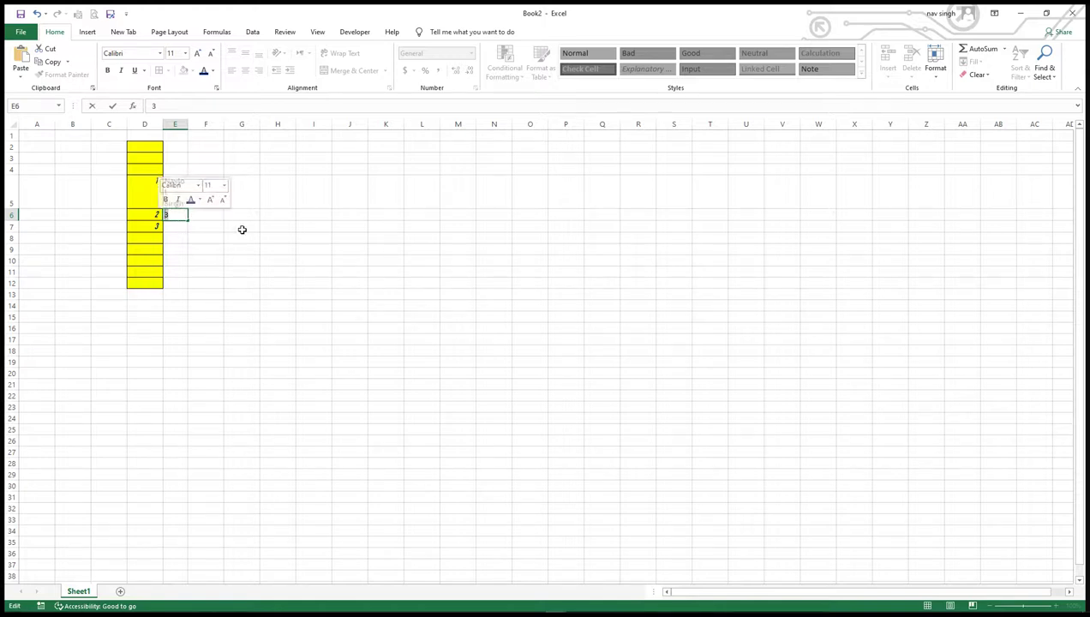
{"action": "key", "text": "BackSpace"}
{"action": "left_click", "coordinate": [210, 227]}
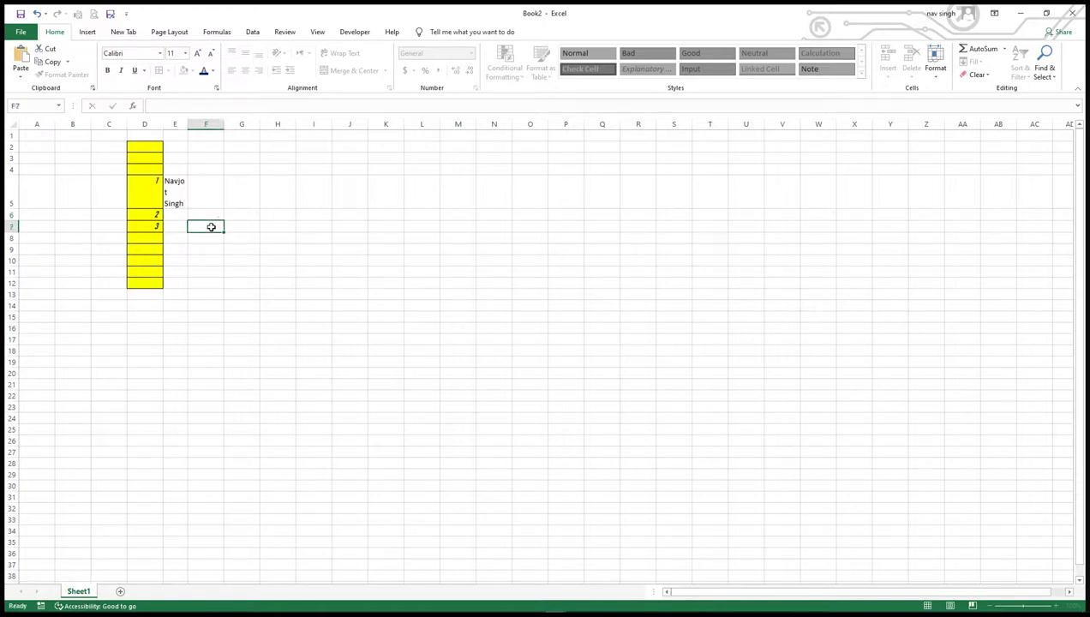
- Delete rows 2 through 13
{"action": "left_click", "coordinate": [95, 142]}
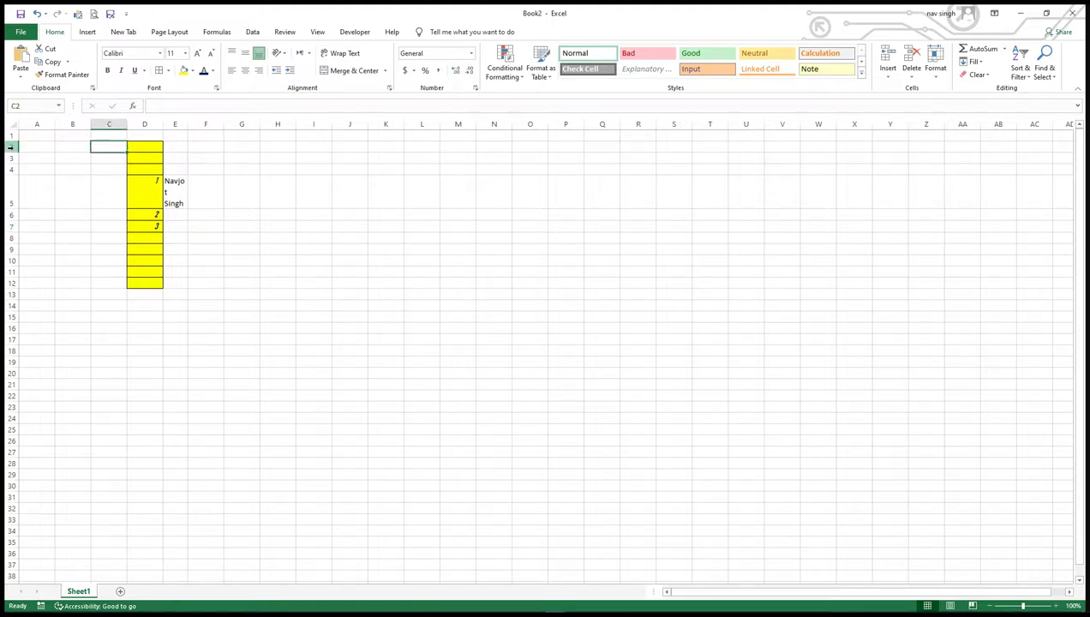
{"action": "left_click_drag", "start_coordinate": [11, 147], "coordinate": [10, 294]}
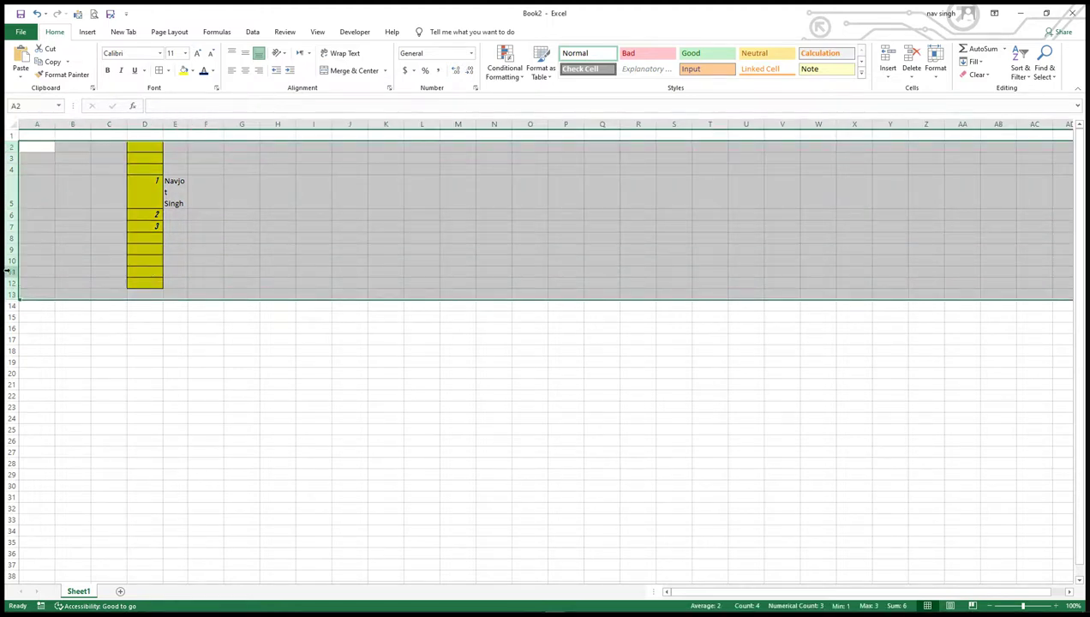
{"action": "right_click", "coordinate": [8, 271]}
{"action": "left_click", "coordinate": [43, 360]}
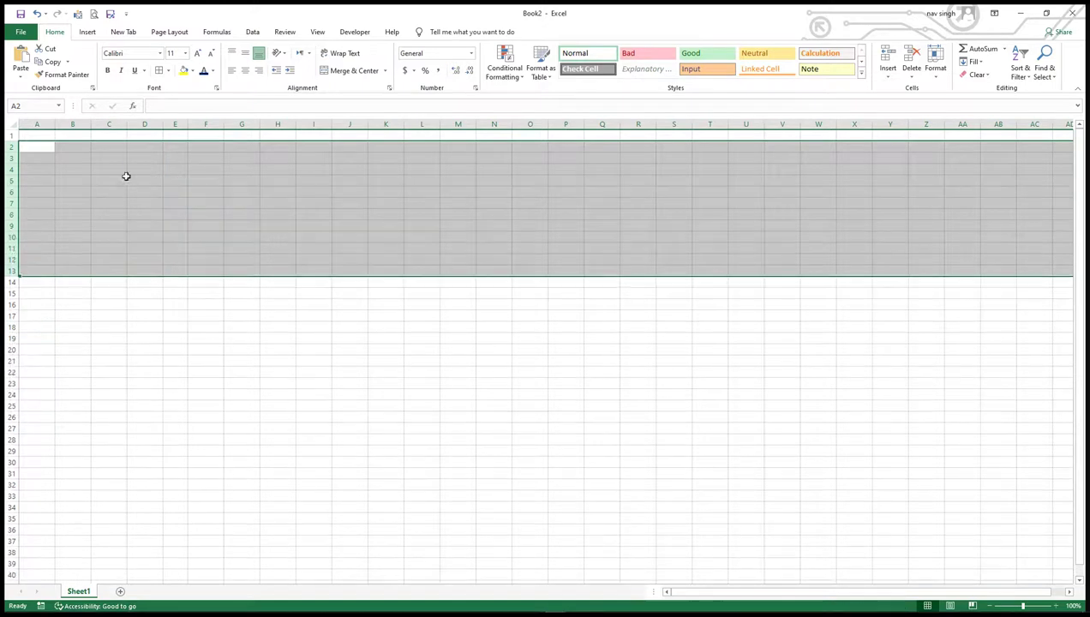
- Type the title 'Excel Training Centre Patiala' into cell C2
{"action": "left_click", "coordinate": [104, 148]}
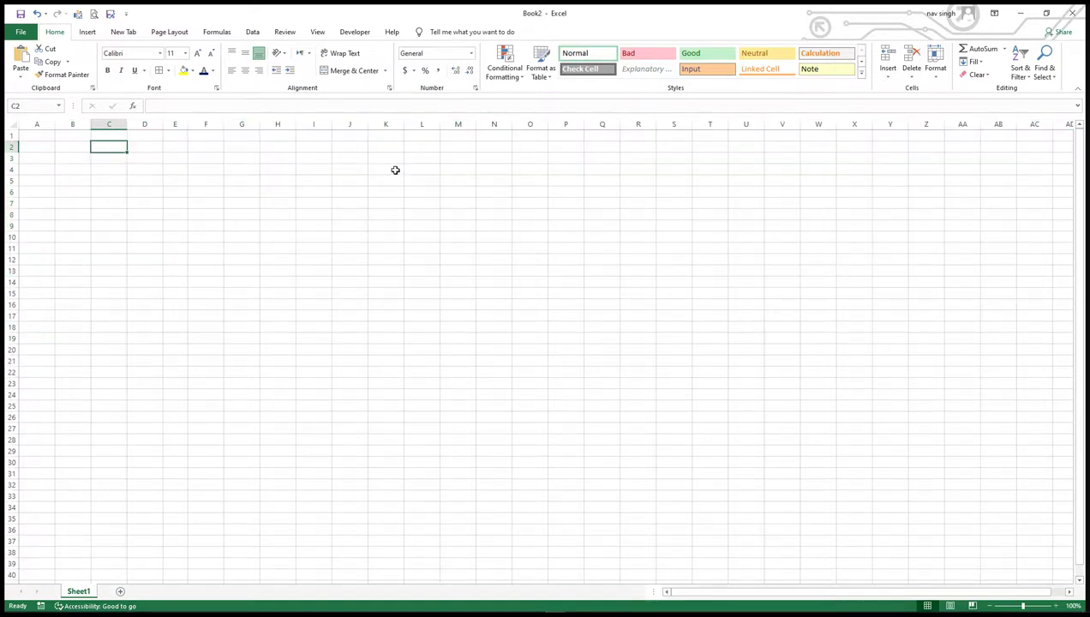
{"action": "type", "text": "Excel"}
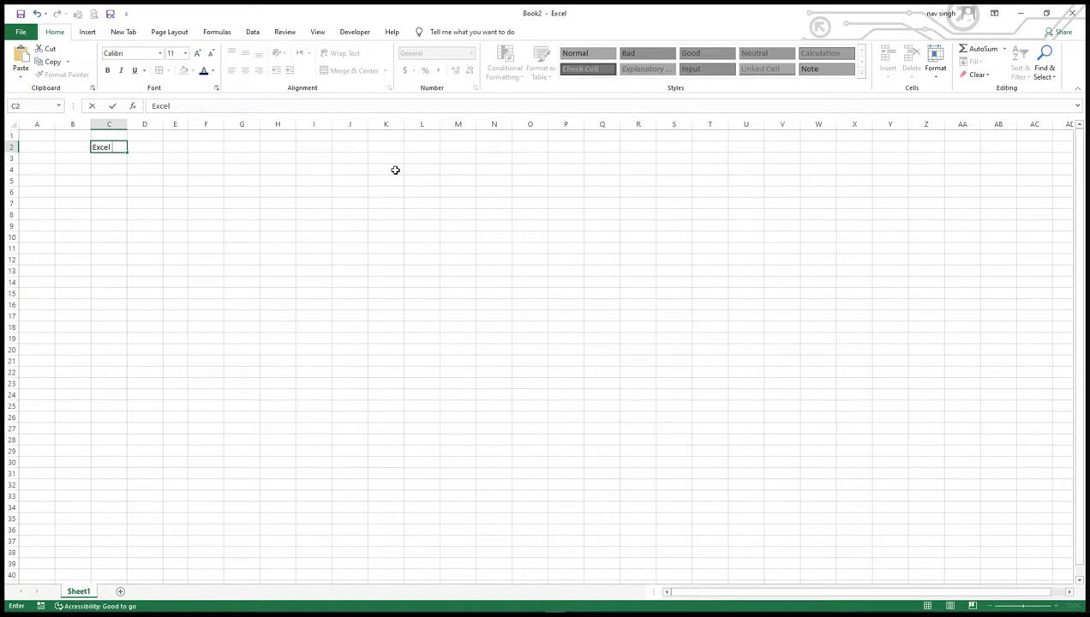
{"action": "type", "text": "ng"}
{"action": "type", "text": " Centre Patiala"}
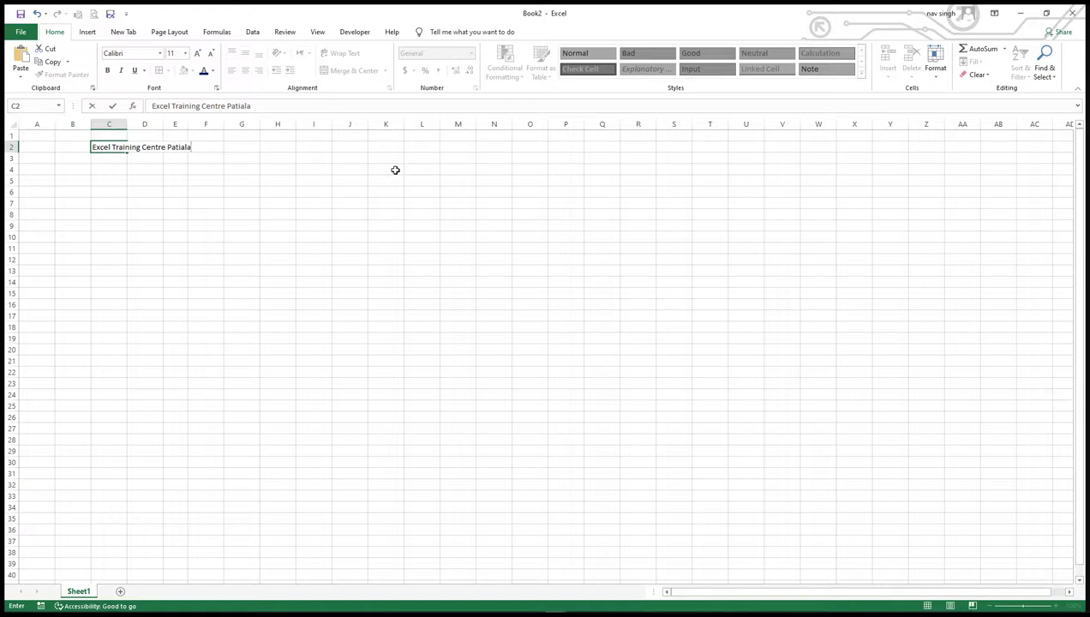
{"action": "left_click", "coordinate": [134, 202]}
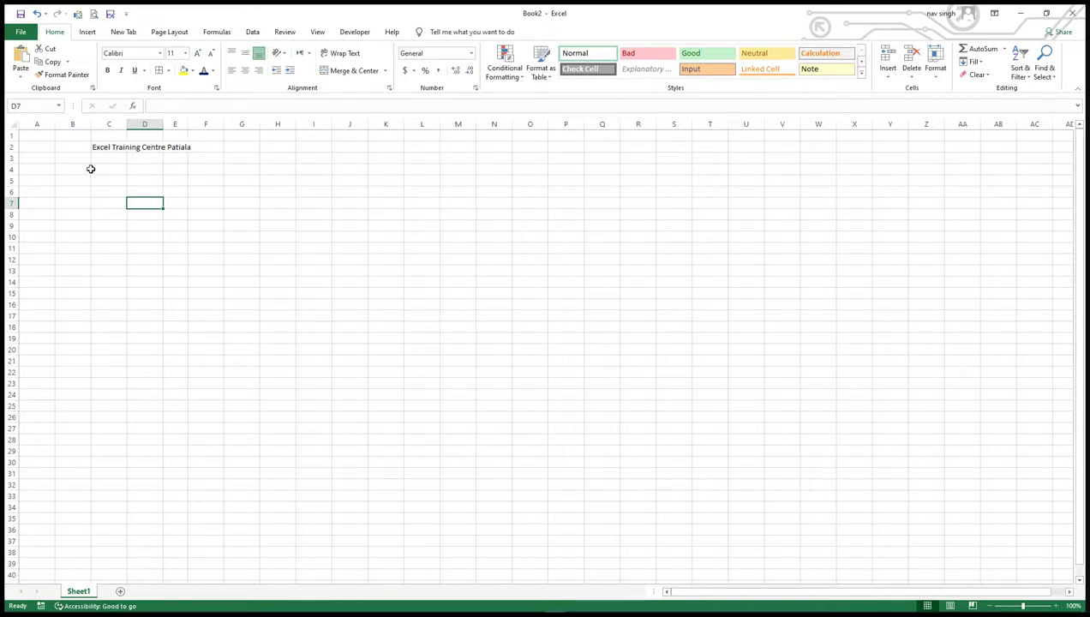
- Enter A, B, C and D in C4 to C7, redoing the first entries in capitals
{"action": "left_click", "coordinate": [110, 169]}
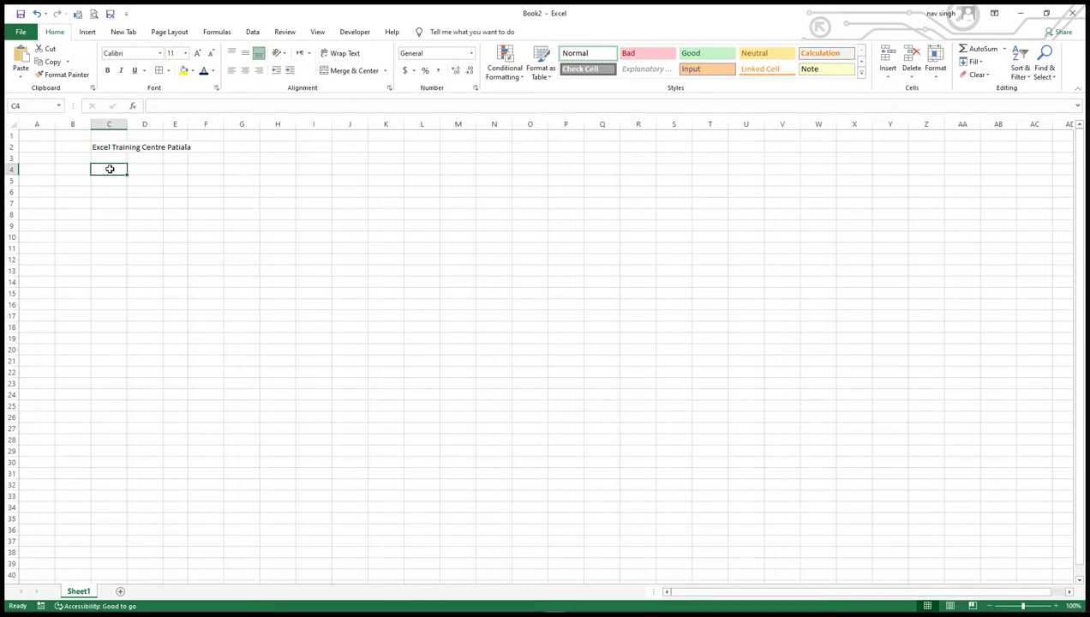
{"action": "type", "text": "a"}
{"action": "key", "text": "Return"}
{"action": "type", "text": "b"}
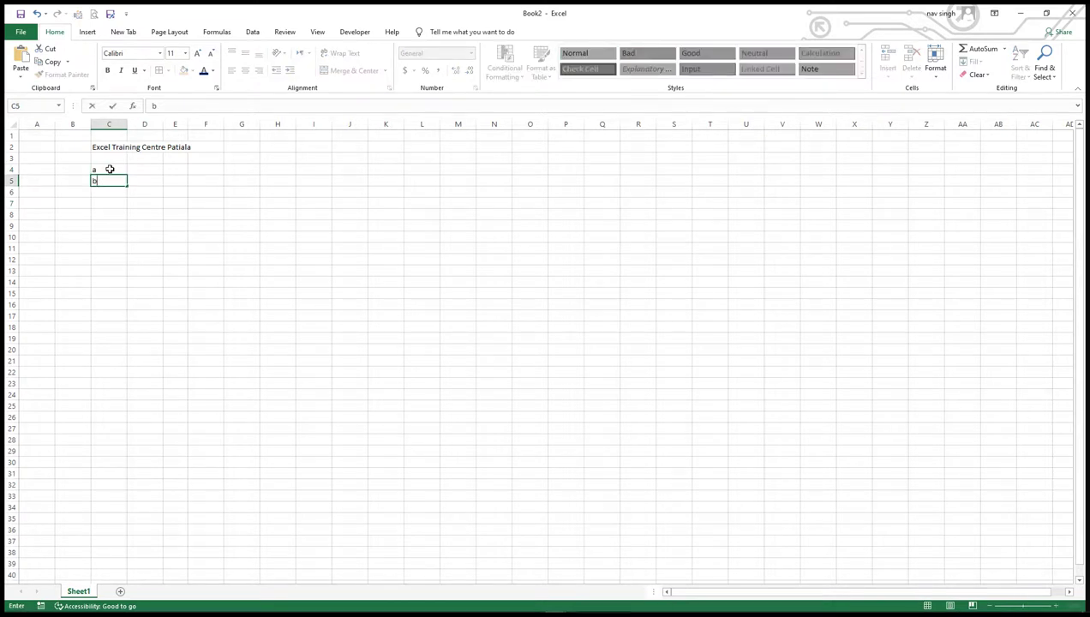
{"action": "left_click", "coordinate": [109, 169]}
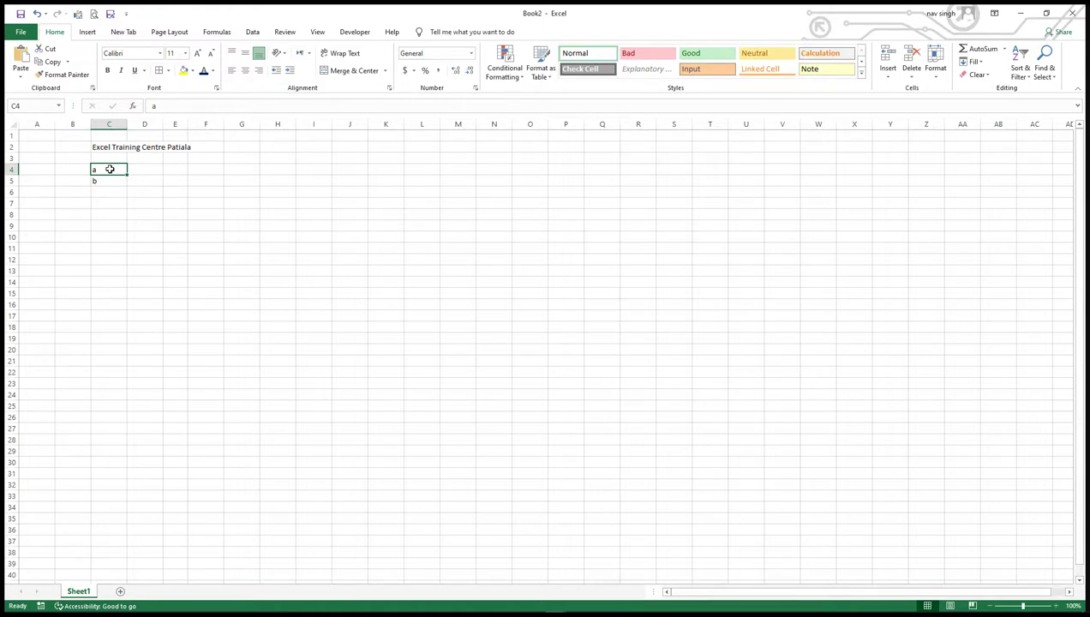
{"action": "key", "text": "BackSpace"}
{"action": "type", "text": "A"}
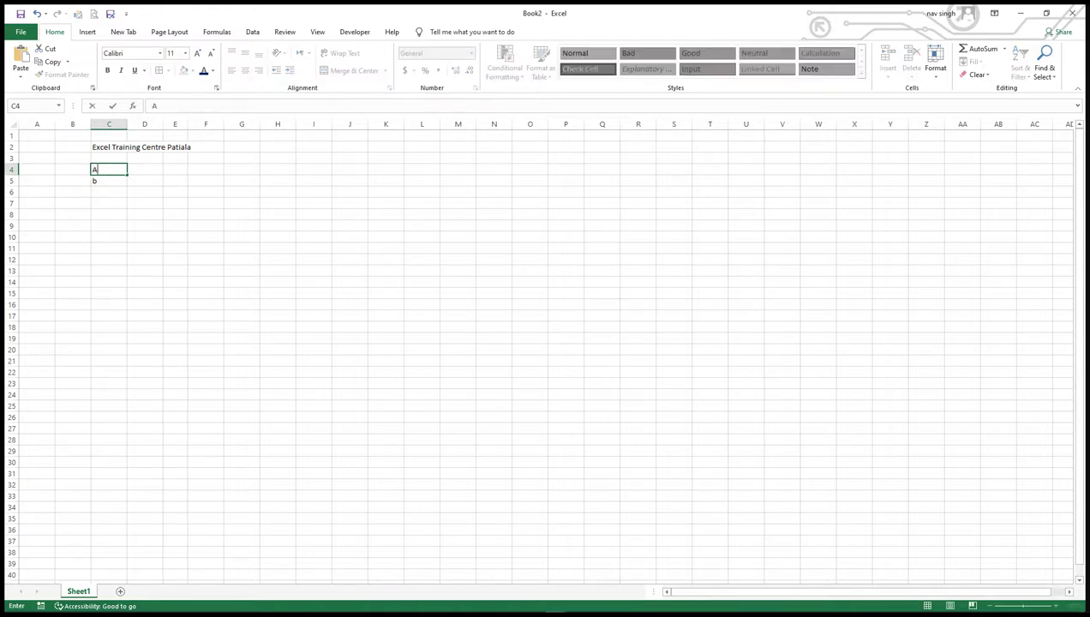
{"action": "key", "text": "Return"}
{"action": "type", "text": "B"}
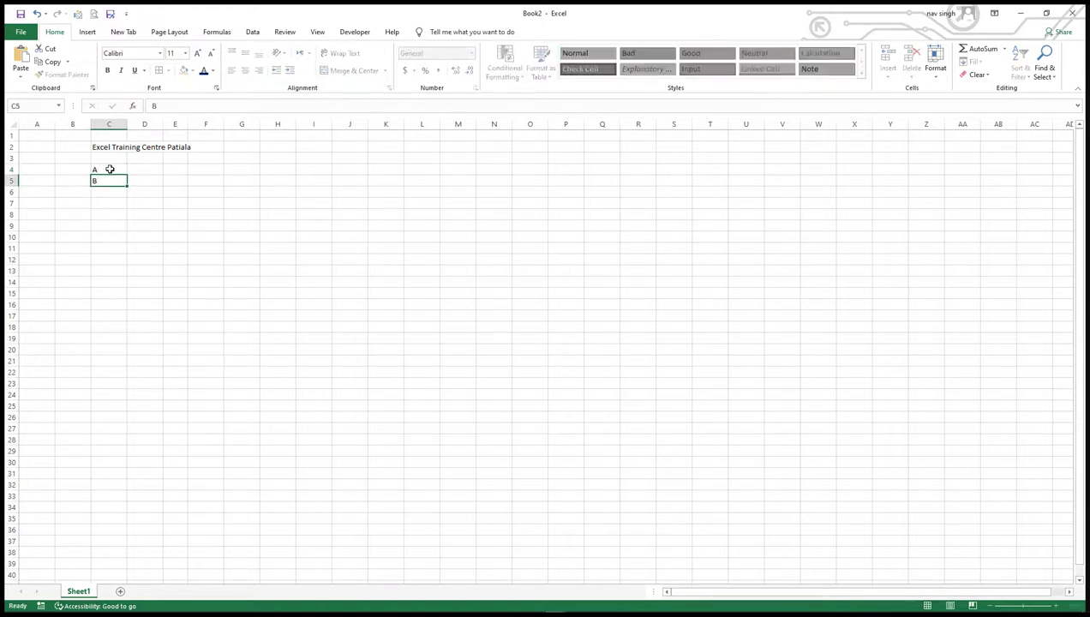
{"action": "key", "text": "Return"}
{"action": "type", "text": "C"}
{"action": "key", "text": "Return"}
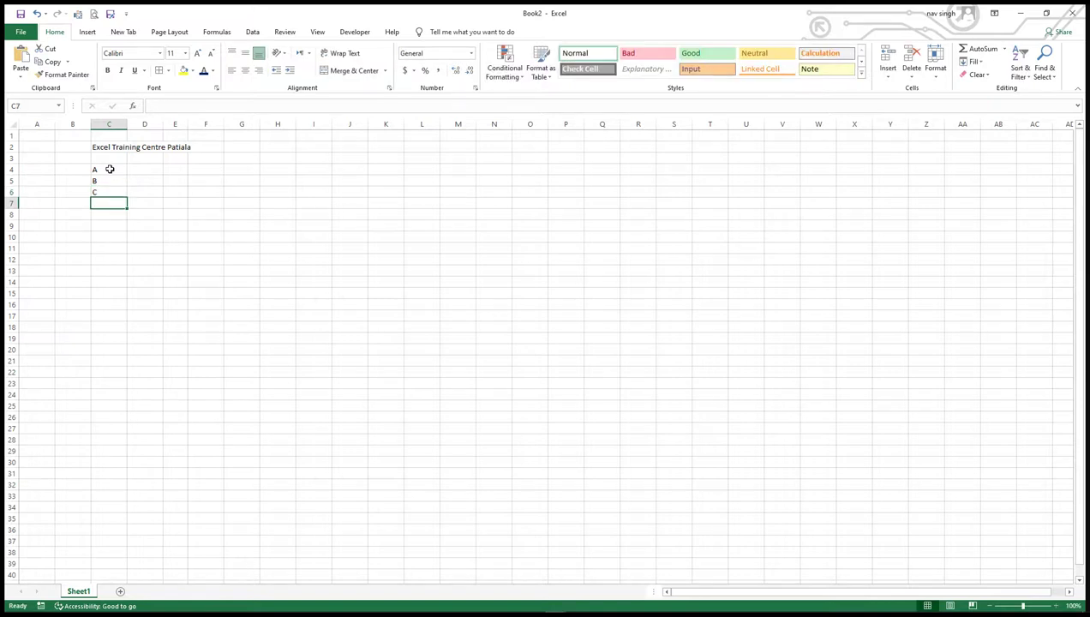
{"action": "type", "text": "D"}
{"action": "key", "text": "Return"}
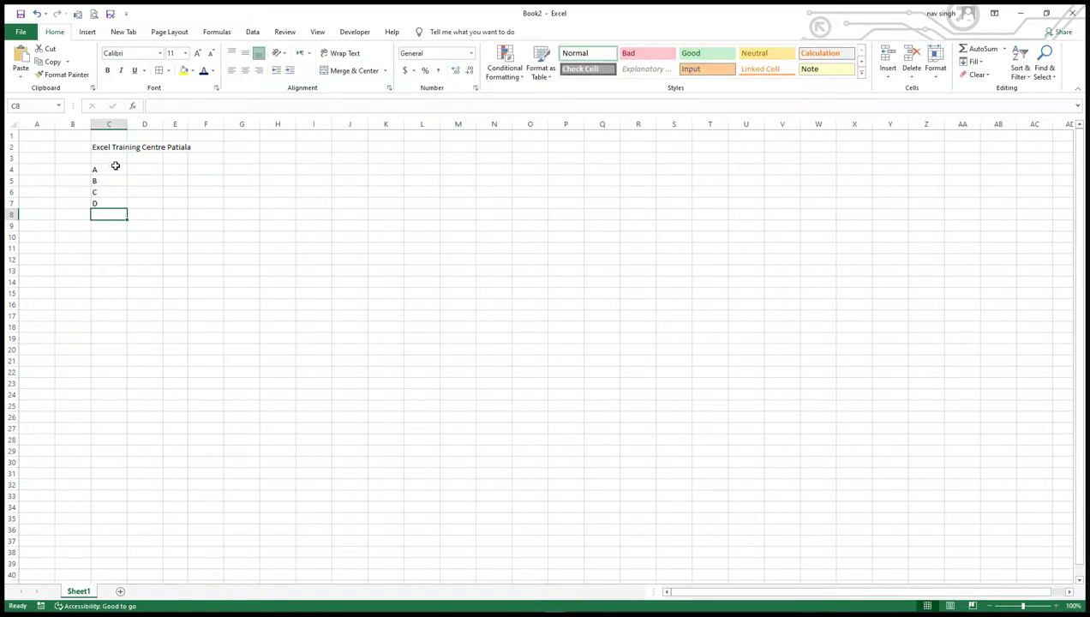
- Type the headers Student Name, Age and Id across C3:E3
{"action": "left_click", "coordinate": [132, 169]}
{"action": "left_click", "coordinate": [111, 158]}
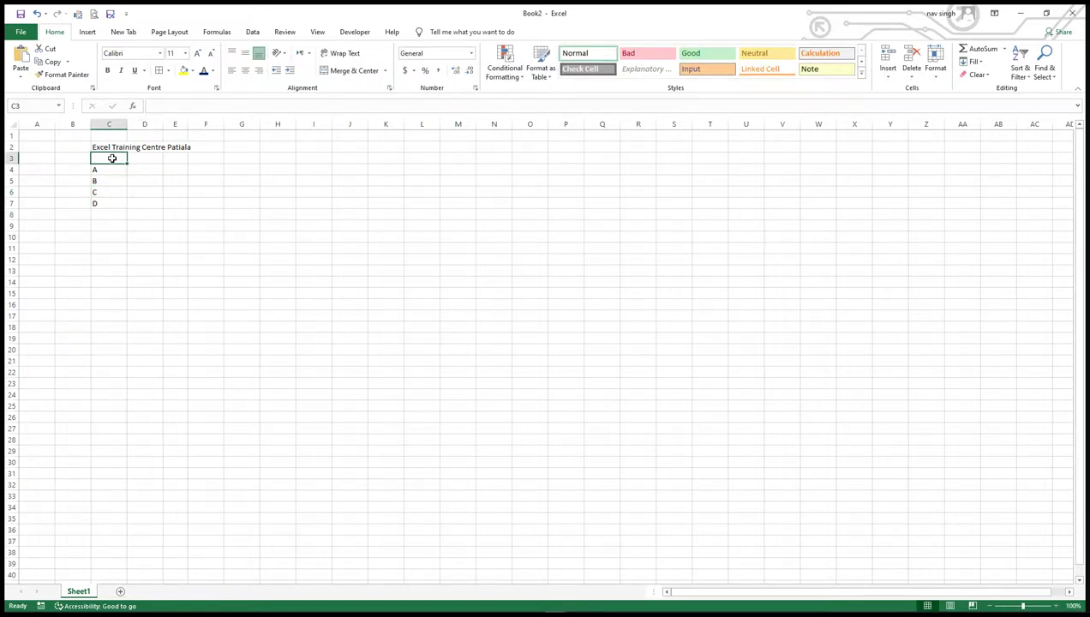
{"action": "type", "text": "sTUD"}
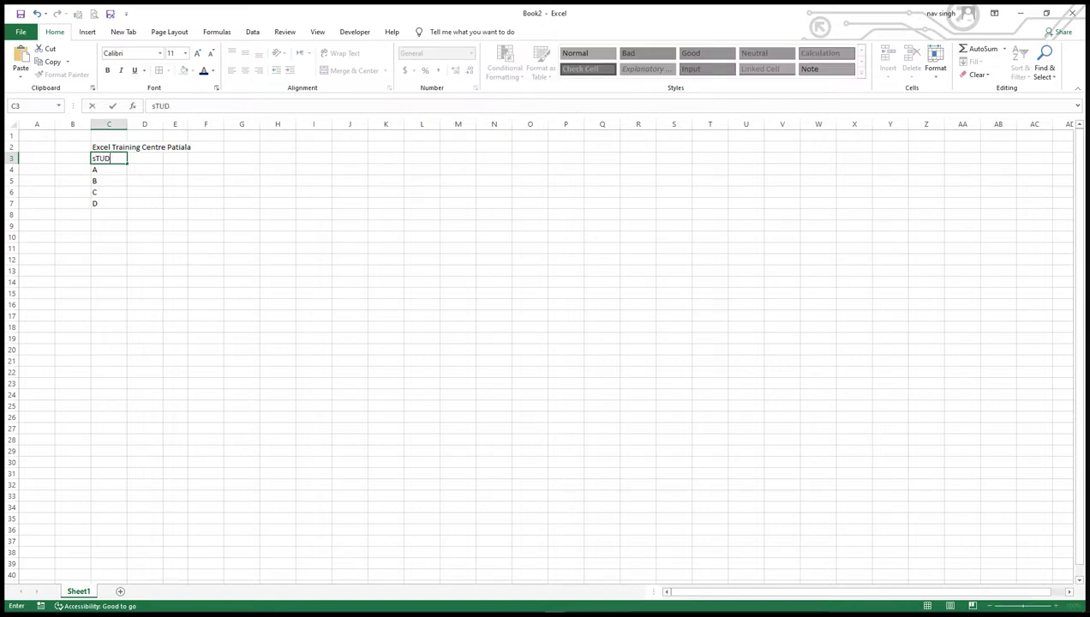
{"action": "type", "text": "T Nam"}
{"action": "key", "text": "Tab"}
{"action": "type", "text": "A"}
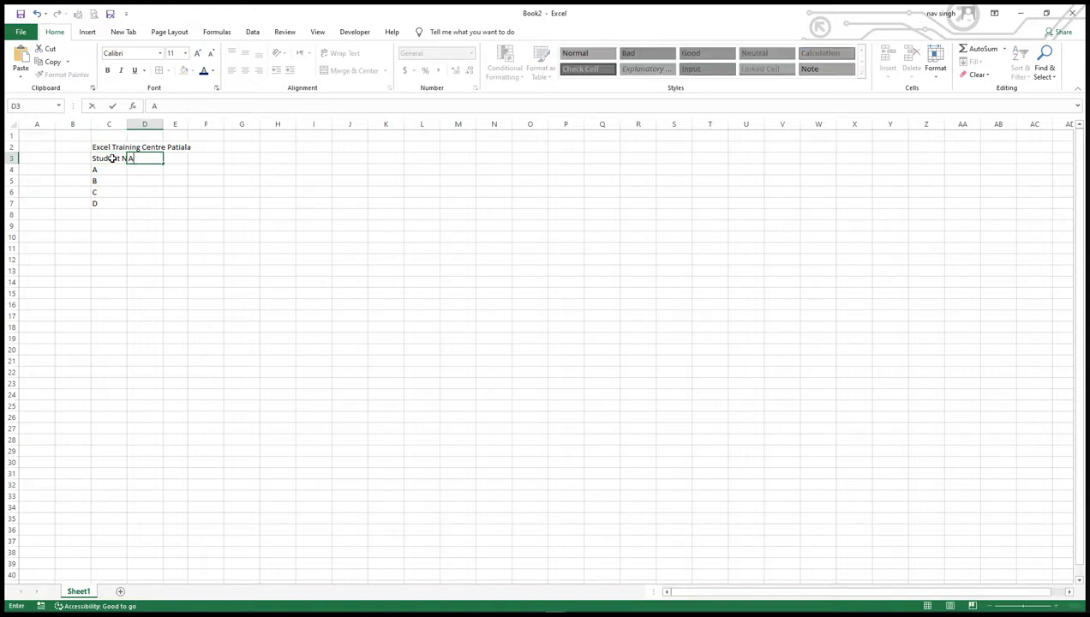
{"action": "key", "text": "Tab"}
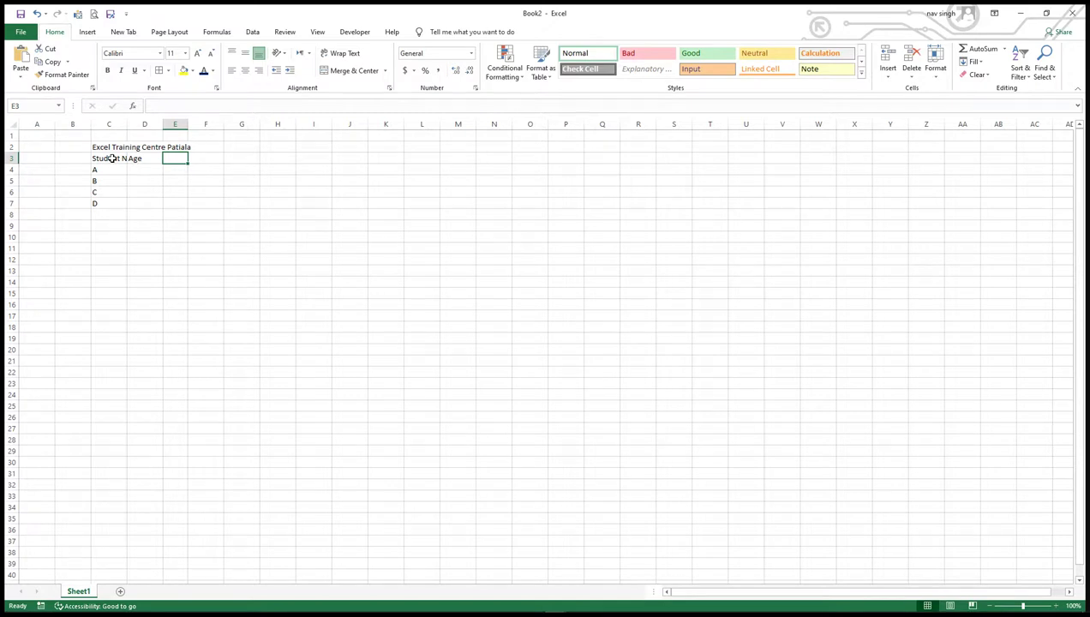
{"action": "type", "text": "Id"}
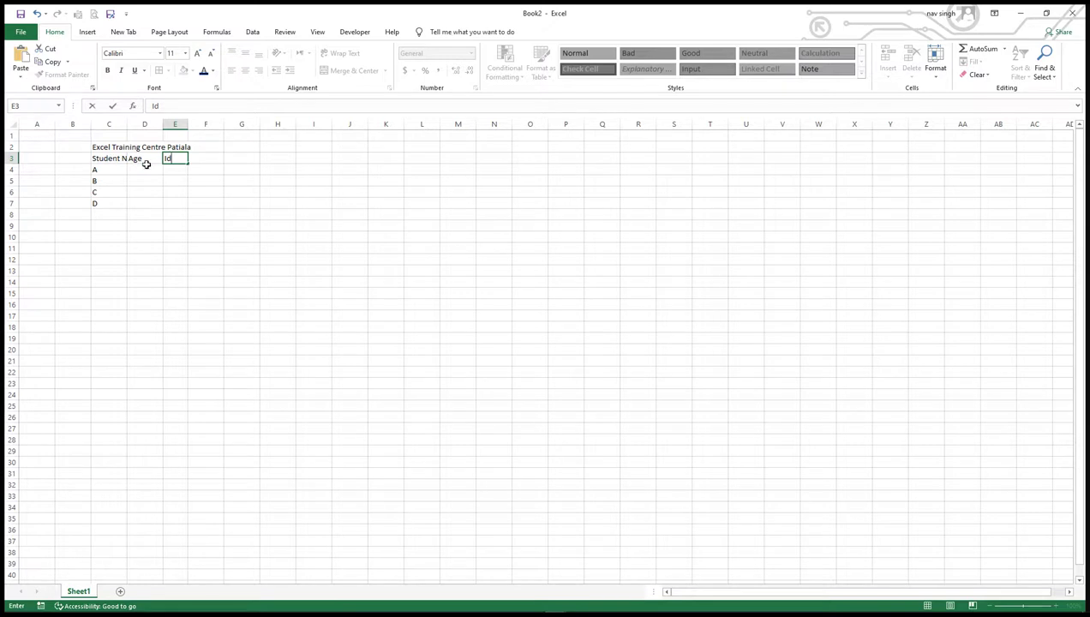
- Enter the ages 12, 34, 23 and 43 in D4:D7
{"action": "left_click", "coordinate": [136, 170]}
{"action": "type", "text": "12"}
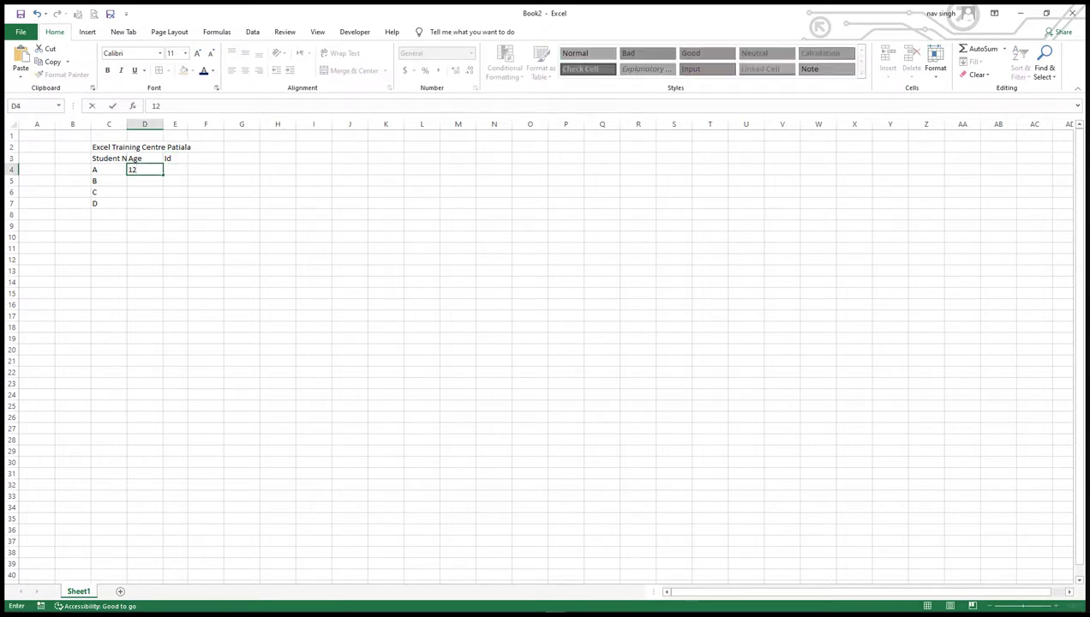
{"action": "key", "text": "Return"}
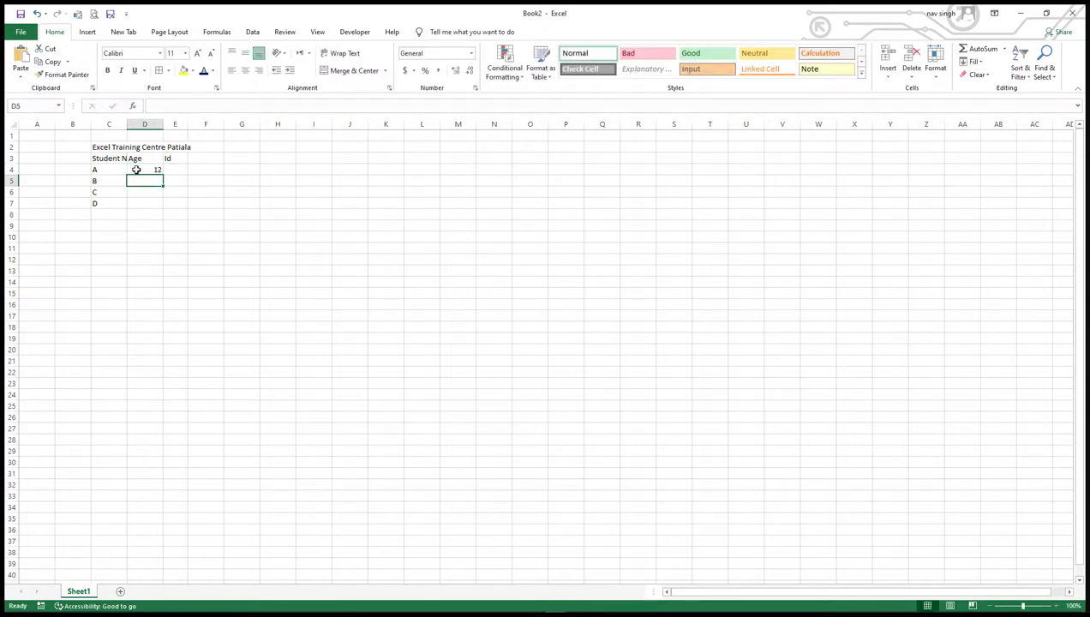
{"action": "type", "text": "34"}
{"action": "key", "text": "Return"}
{"action": "type", "text": "23"}
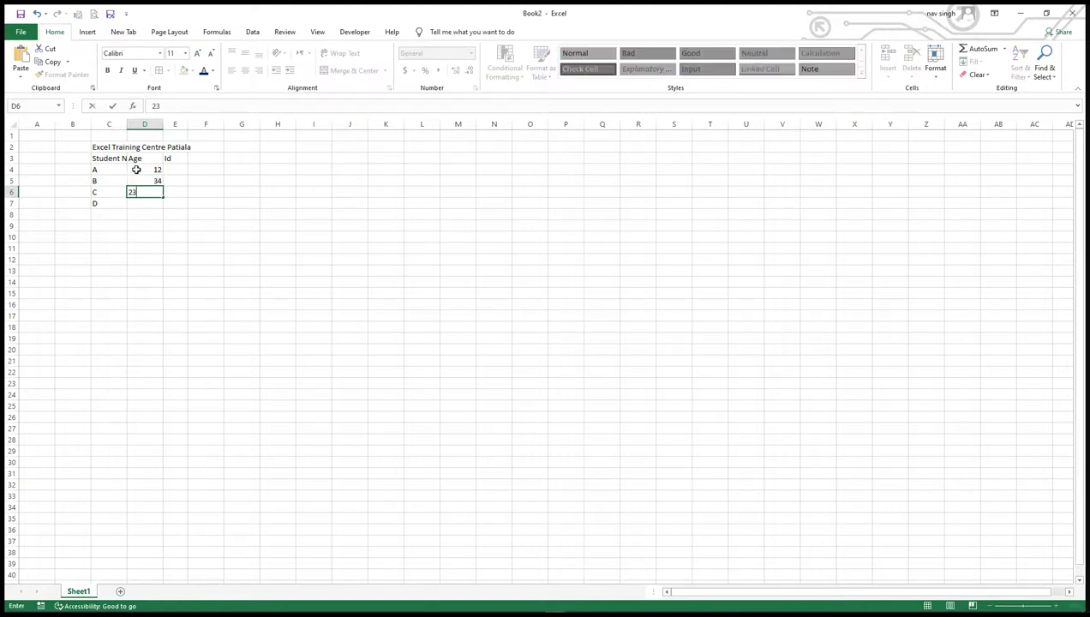
{"action": "key", "text": "Return"}
{"action": "type", "text": "43"}
{"action": "key", "text": "Return"}
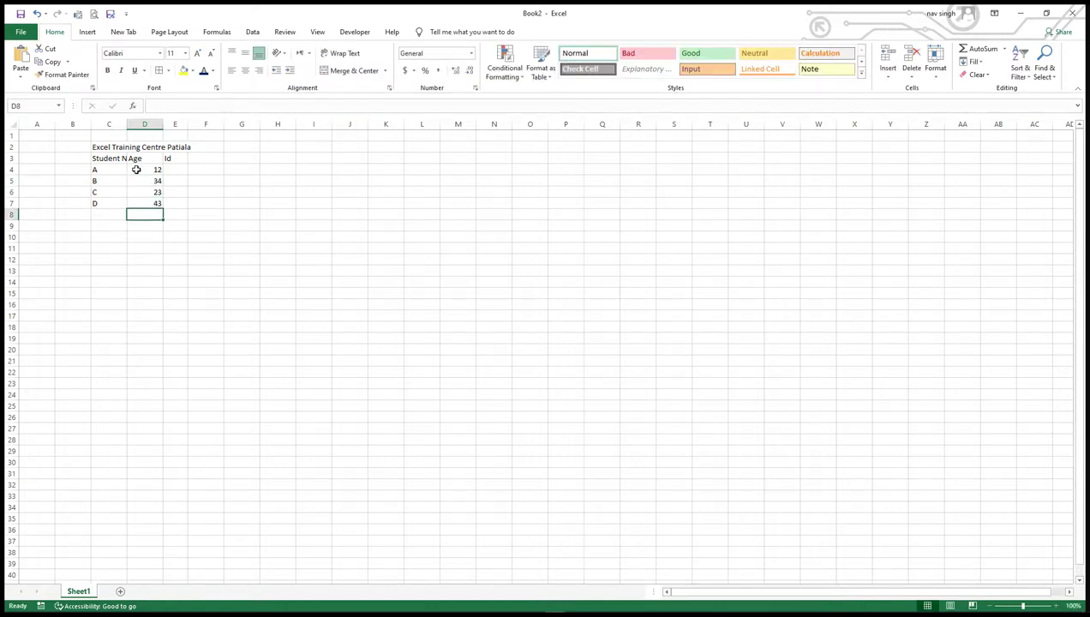
- Enter the Ids 3, 5, 8 and 7 in E4:E7, correcting E6 to 8
{"action": "left_click", "coordinate": [173, 172]}
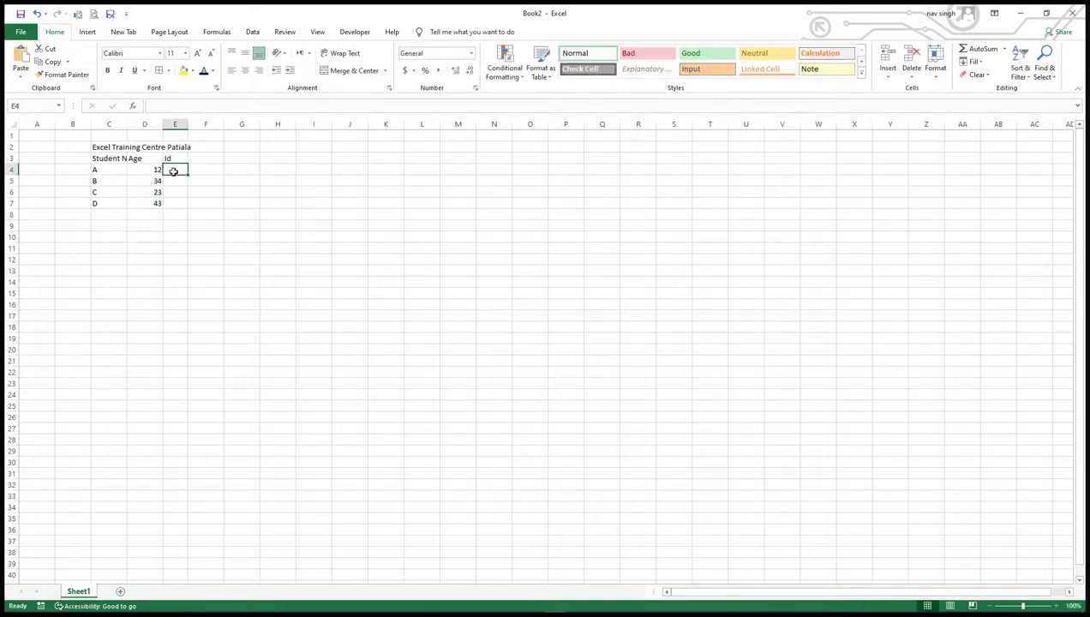
{"action": "type", "text": "3"}
{"action": "key", "text": "Return"}
{"action": "type", "text": "5"}
{"action": "key", "text": "Return"}
{"action": "type", "text": "3"}
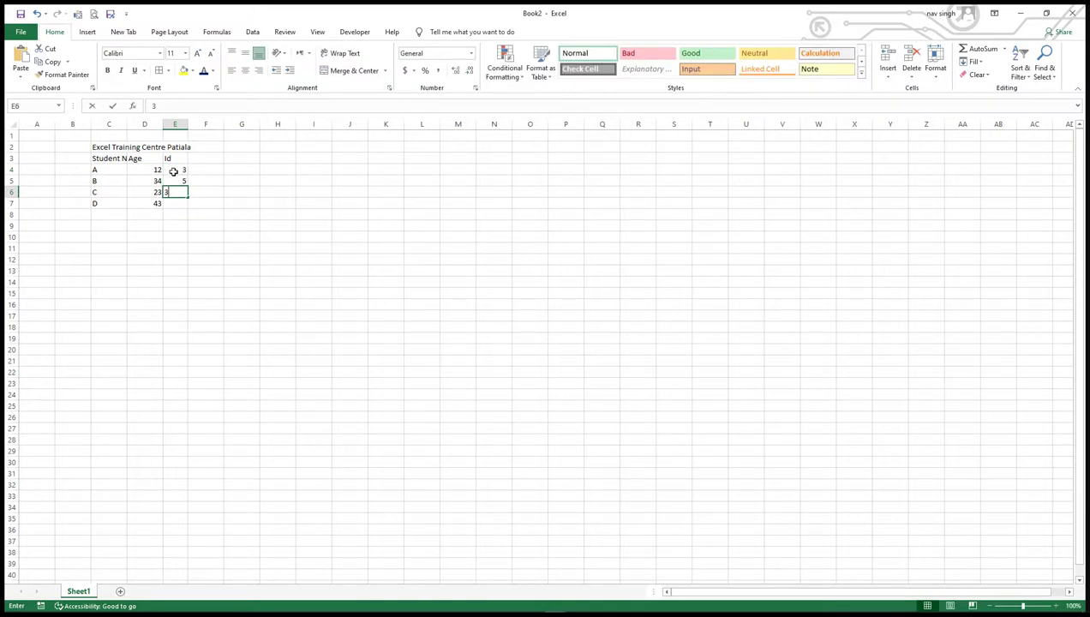
{"action": "key", "text": "Return"}
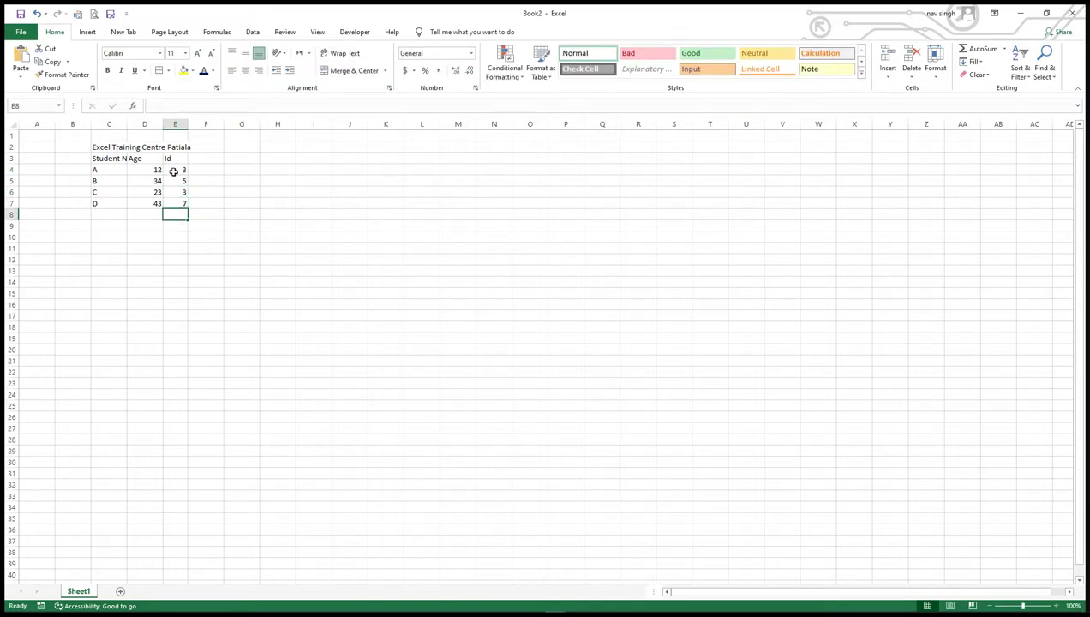
{"action": "type", "text": "7"}
{"action": "key", "text": "Up"}
{"action": "type", "text": "8"}
{"action": "key", "text": "Return"}
- Apply All Borders to the table range C2:E7
{"action": "left_click_drag", "start_coordinate": [98, 148], "coordinate": [180, 203]}
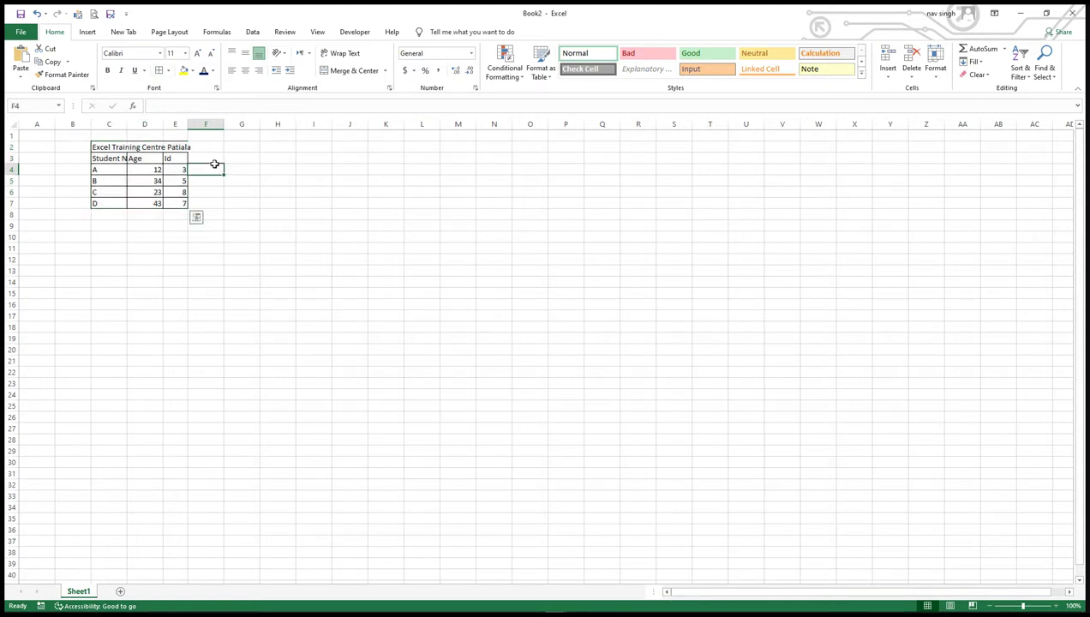
{"action": "left_click", "coordinate": [158, 71]}
{"action": "left_click", "coordinate": [213, 169]}
- Widen column E slightly and Merge & Center the title across C2:E2
{"action": "left_click", "coordinate": [112, 147]}
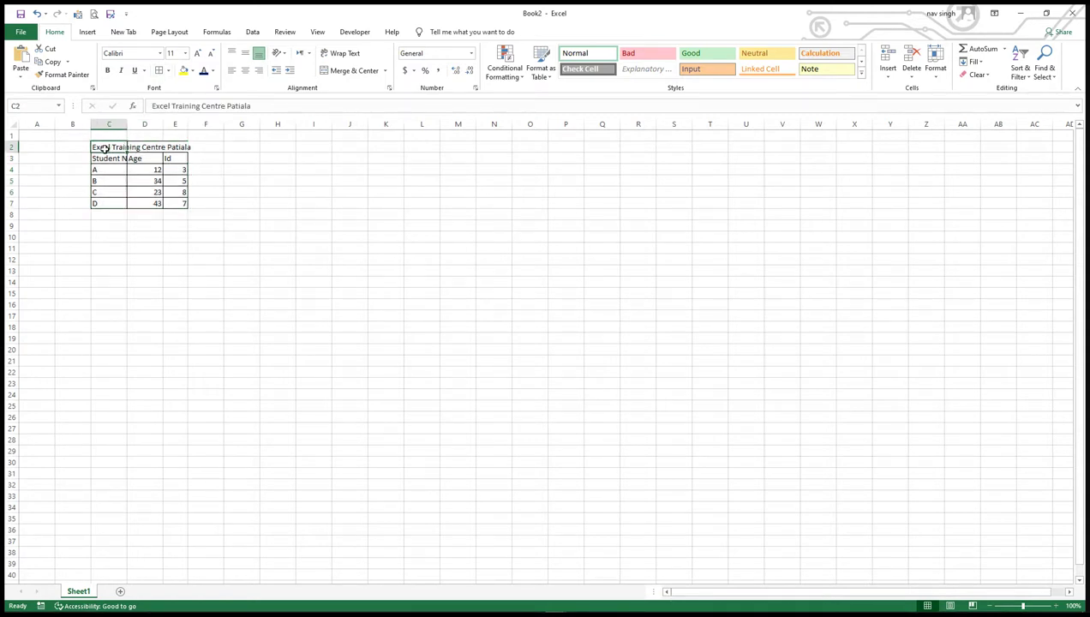
{"action": "left_click", "coordinate": [139, 147]}
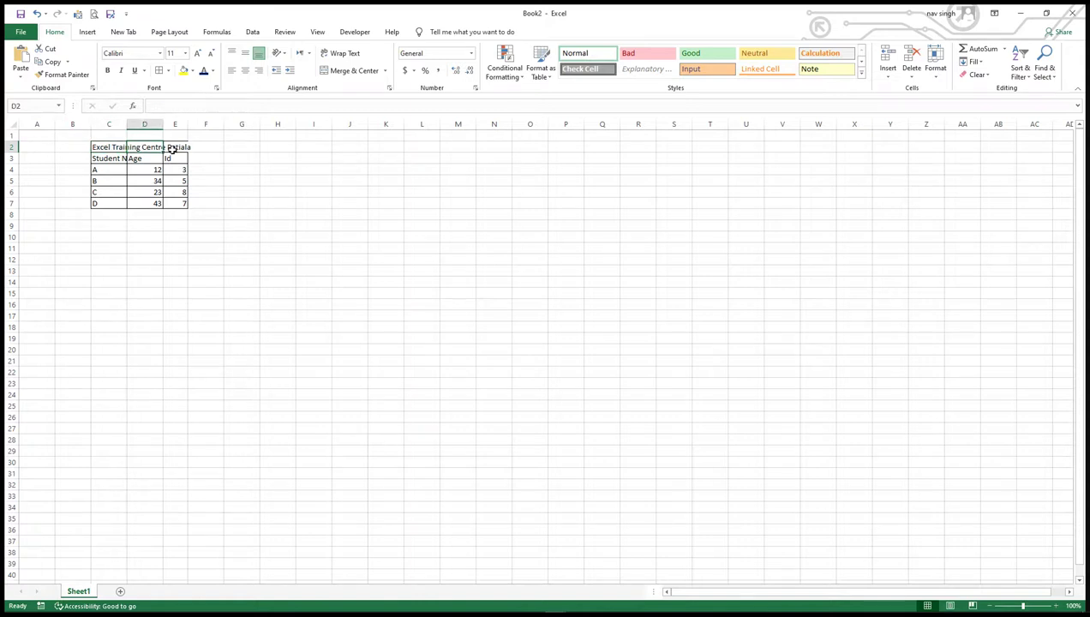
{"action": "left_click", "coordinate": [176, 147]}
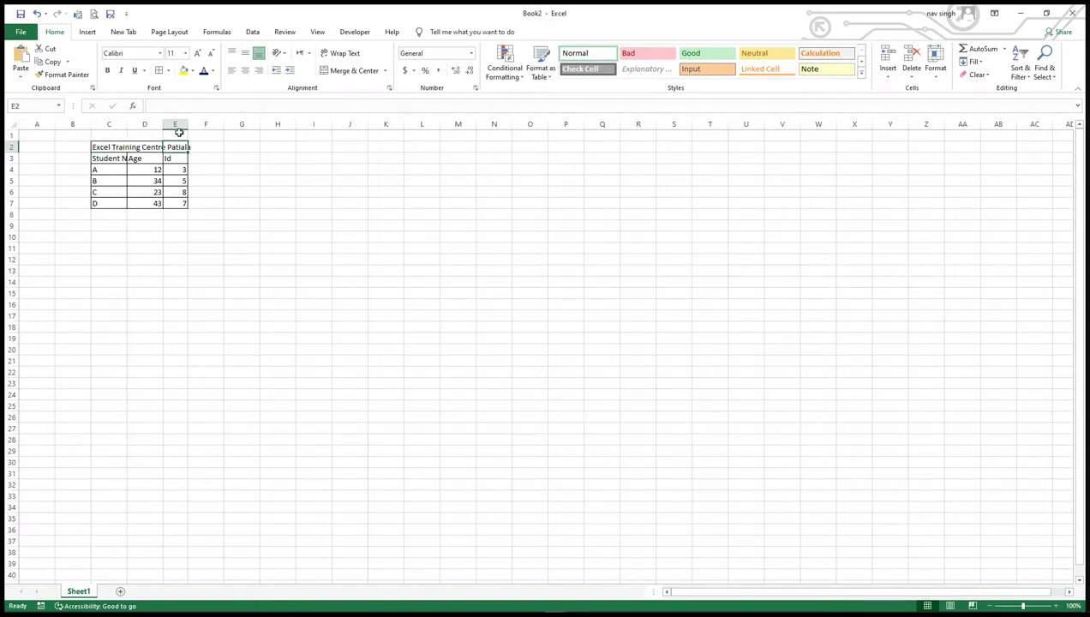
{"action": "left_click_drag", "start_coordinate": [188, 124], "coordinate": [199, 124]}
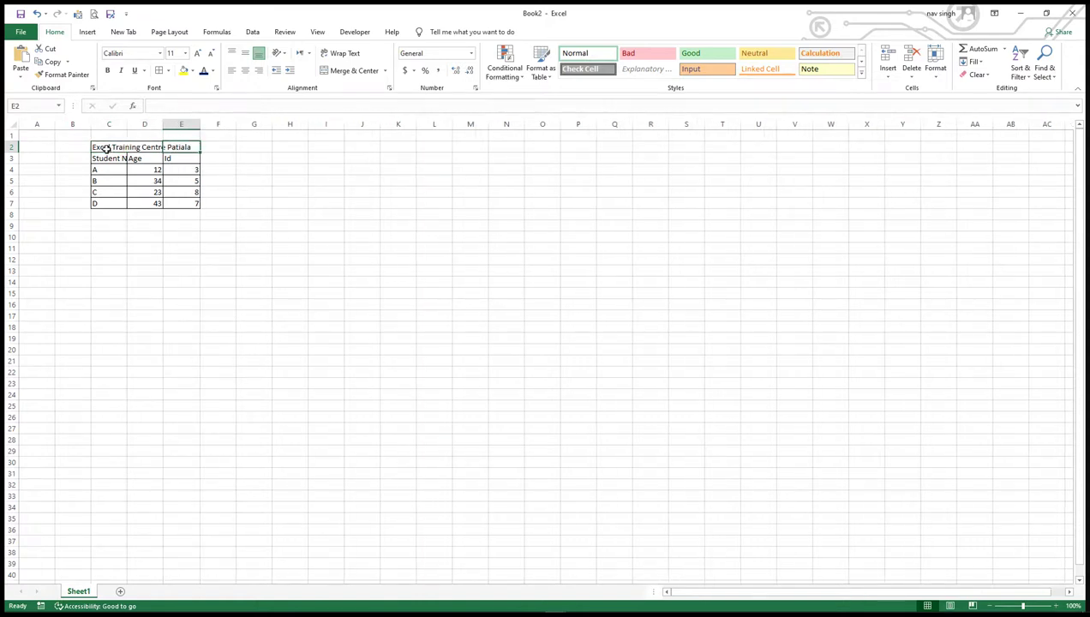
{"action": "left_click", "coordinate": [101, 147]}
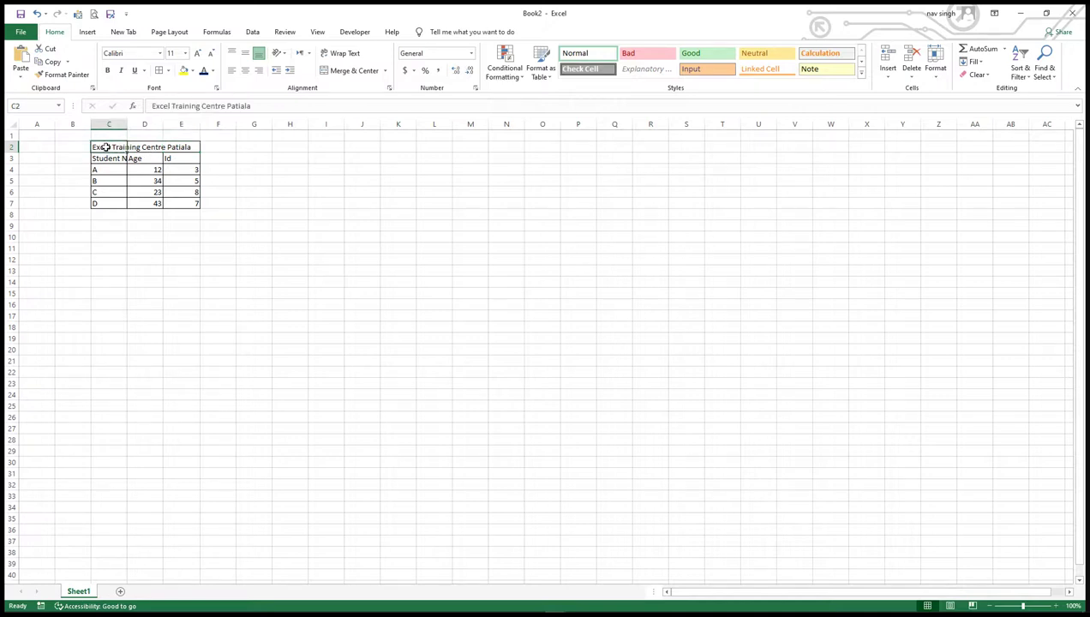
{"action": "left_click_drag", "start_coordinate": [105, 148], "coordinate": [163, 148]}
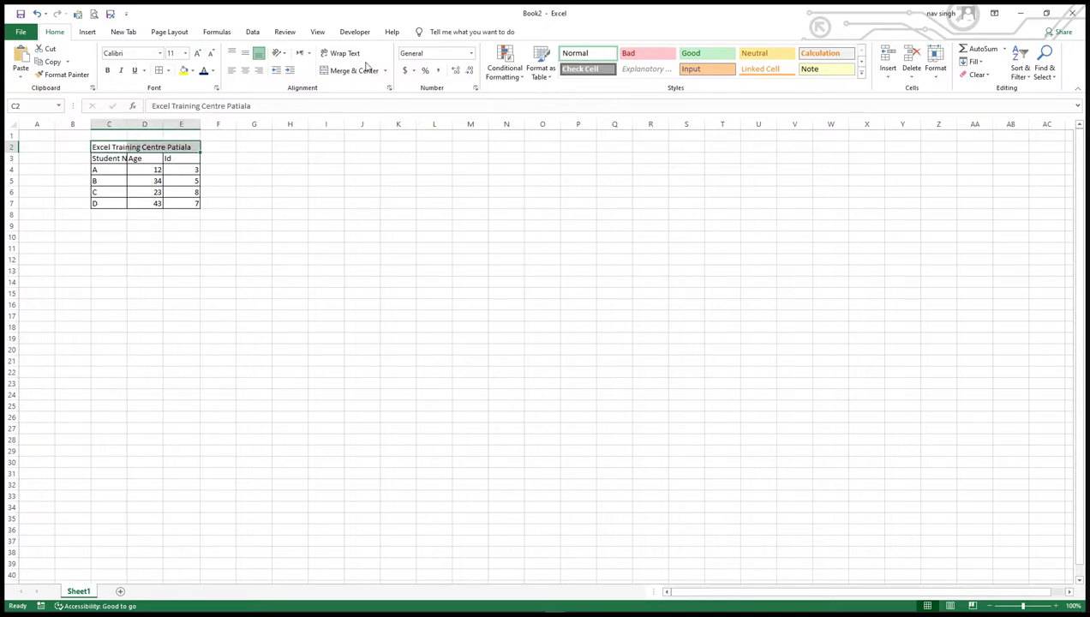
{"action": "left_click", "coordinate": [347, 71]}
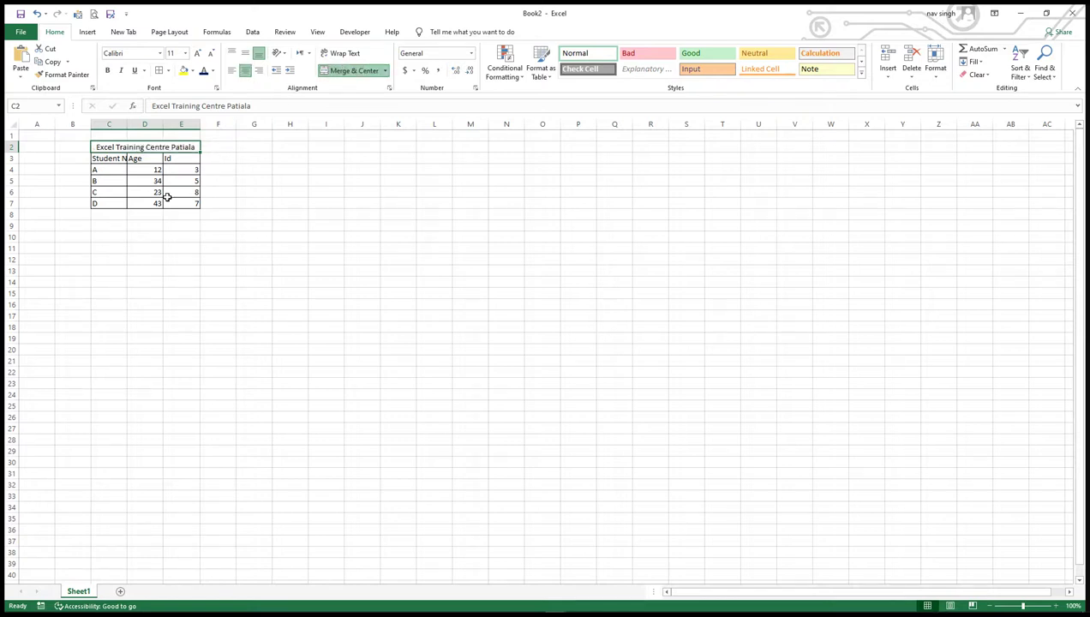
{"action": "left_click", "coordinate": [286, 223]}
{"action": "left_click", "coordinate": [112, 148]}
- Wrap the Student Name heading in C3 and widen column C to fit it
{"action": "mouse_move", "coordinate": [127, 126]}
{"action": "left_mouse_down"}
{"action": "mouse_move", "coordinate": [178, 126]}
{"action": "mouse_move", "coordinate": [123, 126]}
{"action": "left_mouse_up"}
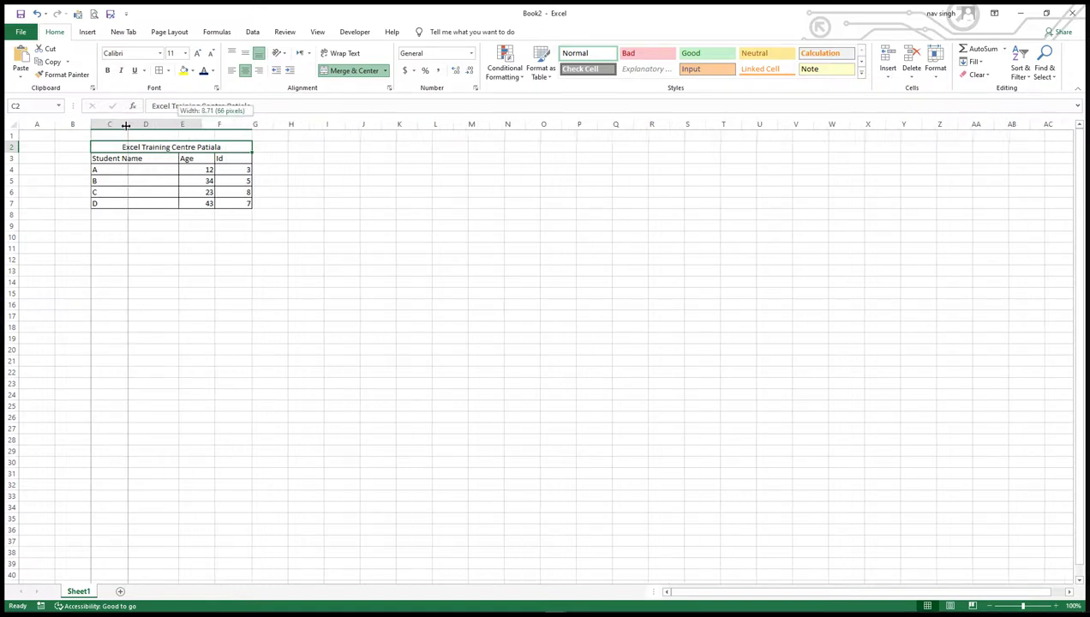
{"action": "left_click", "coordinate": [110, 161]}
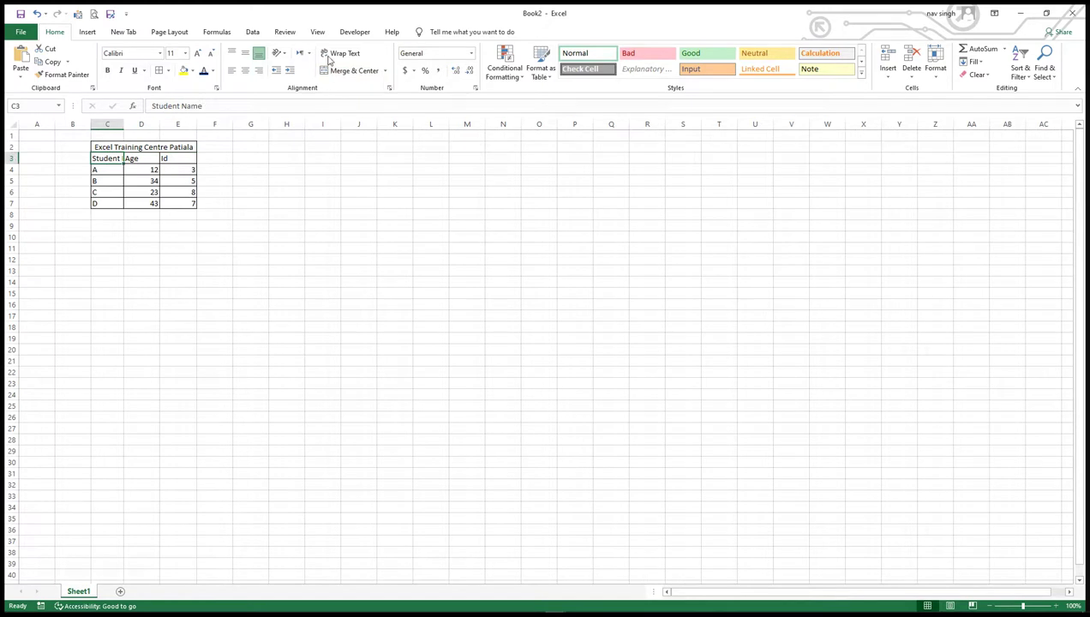
{"action": "left_click", "coordinate": [338, 53]}
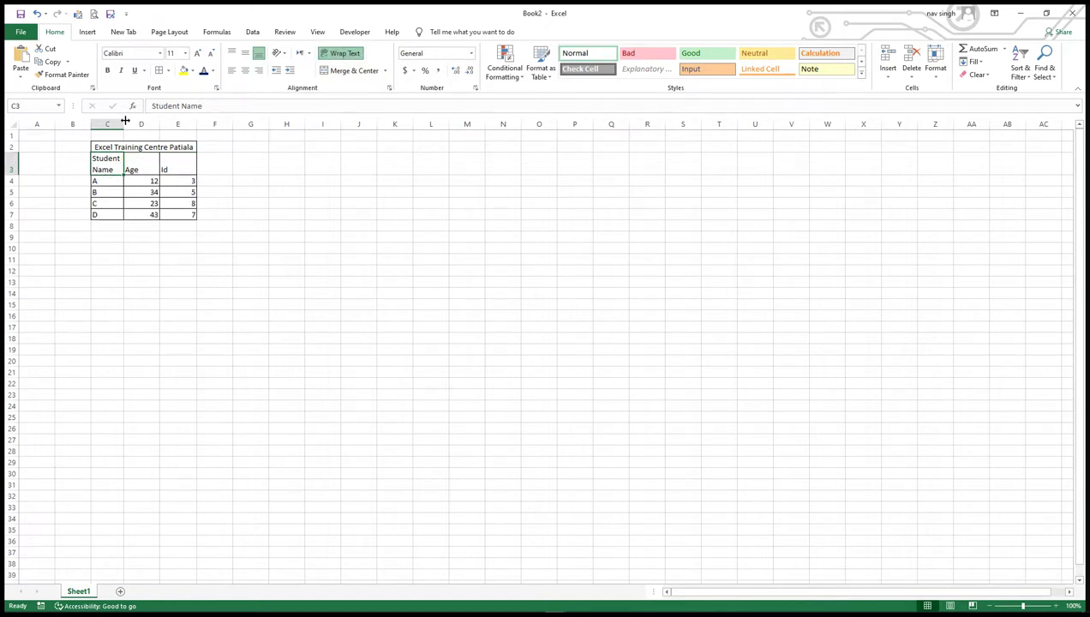
{"action": "left_click_drag", "start_coordinate": [125, 124], "coordinate": [153, 126]}
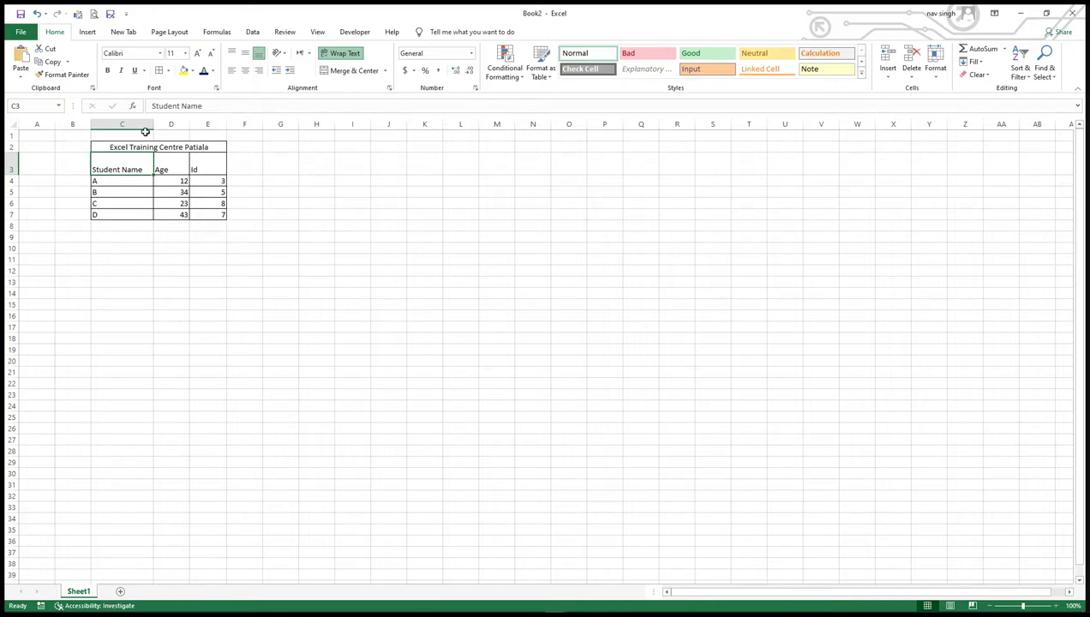
{"action": "left_click", "coordinate": [217, 249]}
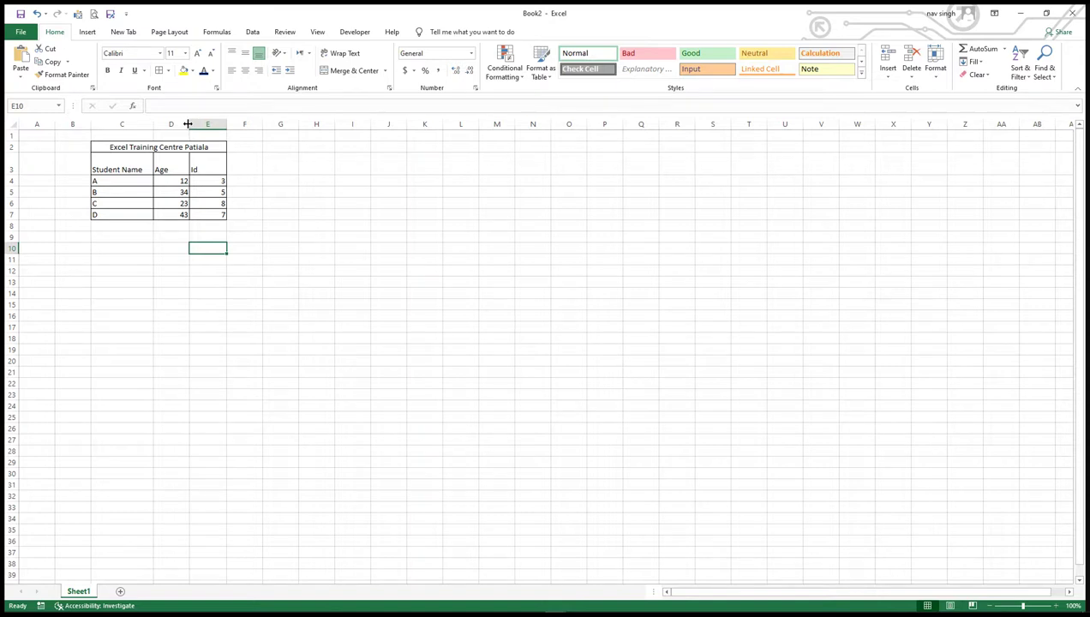
- Widen the Age column D, then narrow it back to fit the ages
{"action": "left_click_drag", "start_coordinate": [188, 124], "coordinate": [328, 120]}
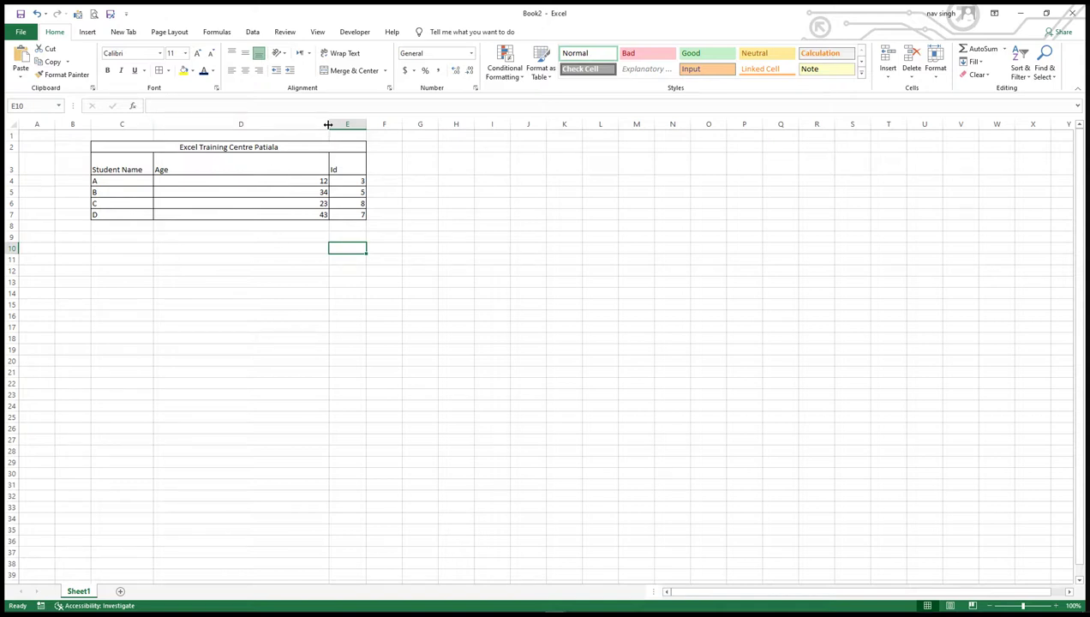
{"action": "left_click_drag", "start_coordinate": [328, 124], "coordinate": [195, 124]}
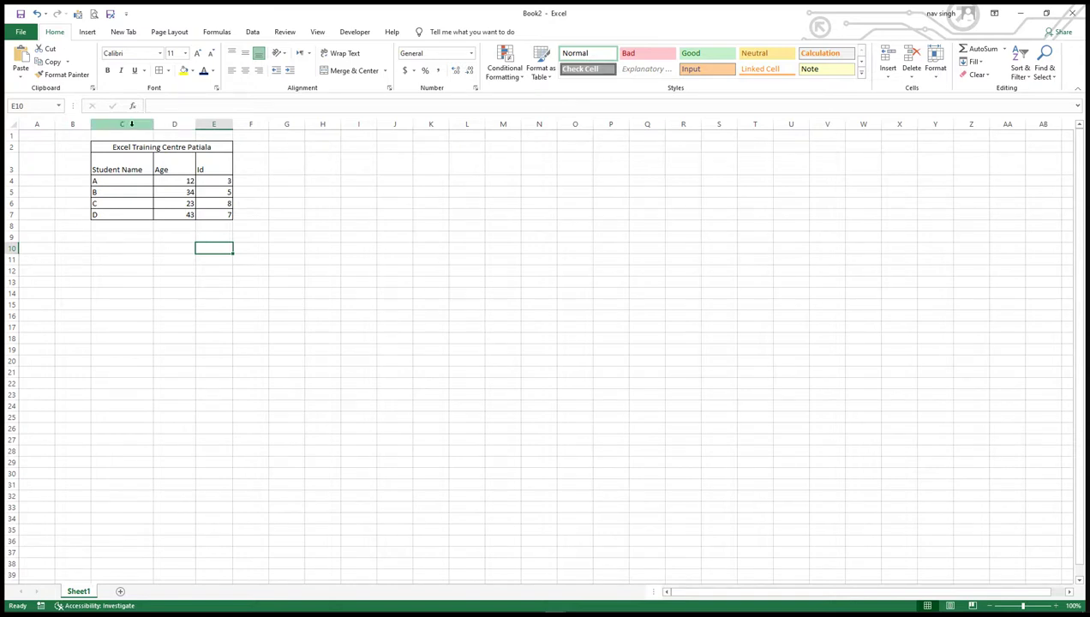
{"action": "left_click", "coordinate": [131, 124]}
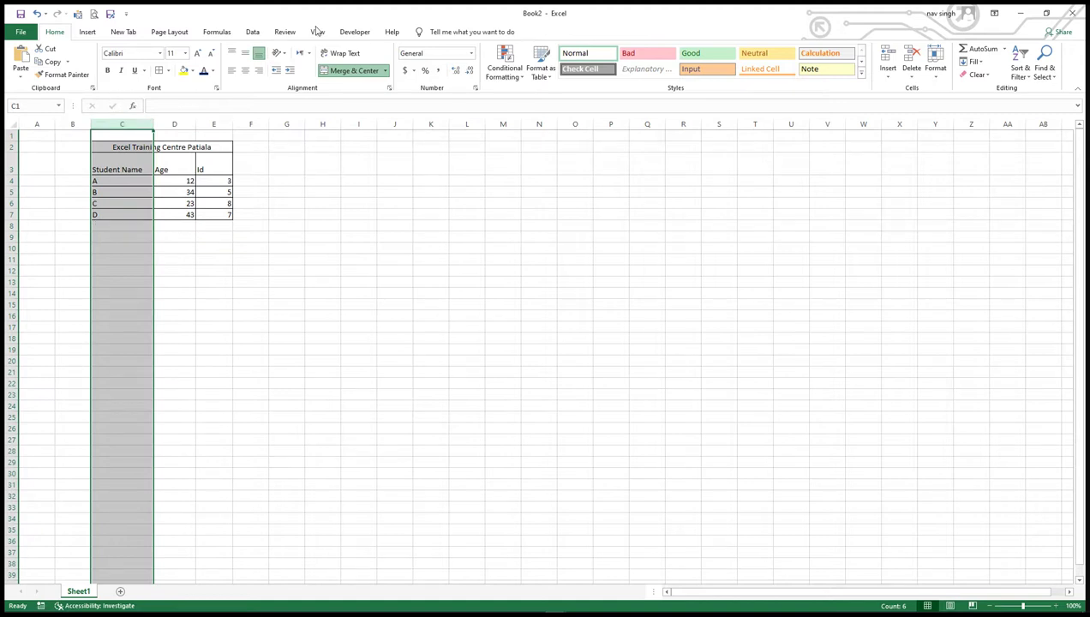
{"action": "left_click", "coordinate": [300, 167]}
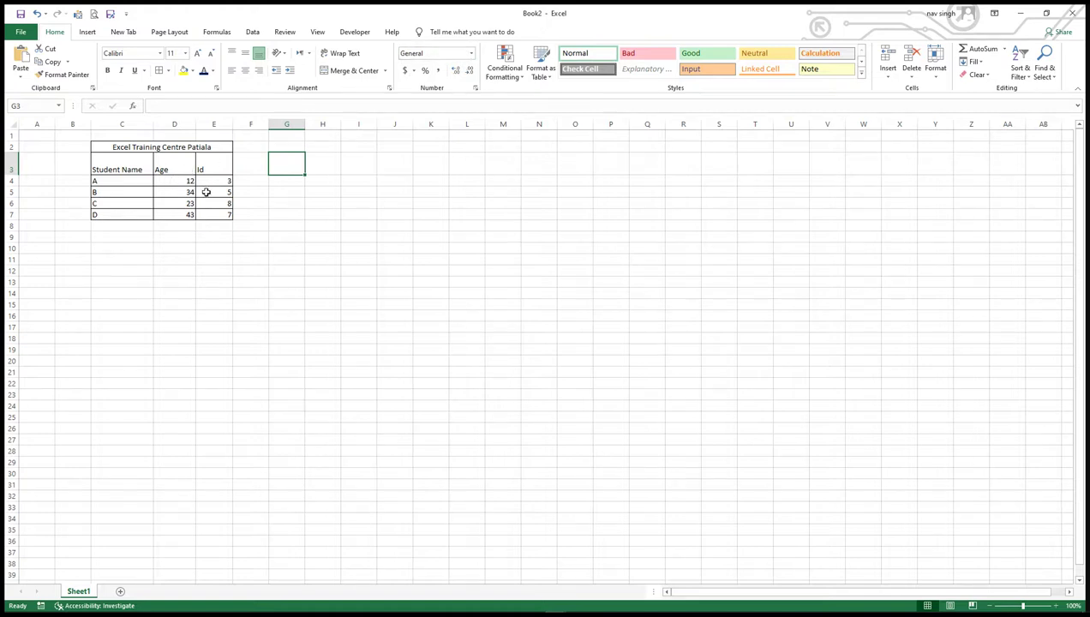
- Enter the date 12/12/12 in F4 and check its number format
{"action": "left_click", "coordinate": [176, 182]}
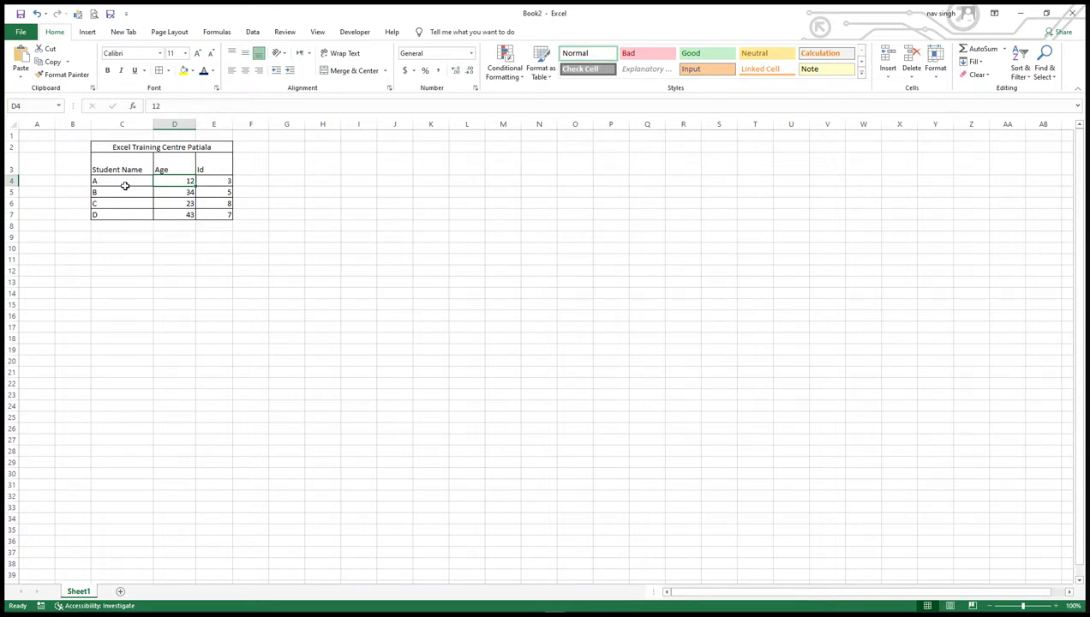
{"action": "left_click", "coordinate": [252, 181]}
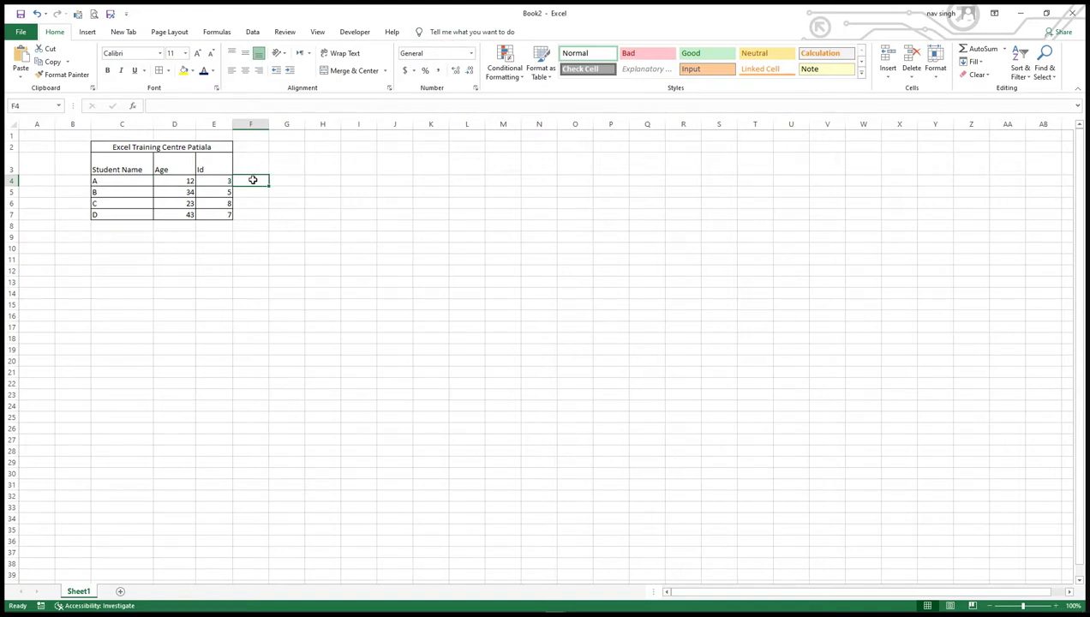
{"action": "type", "text": "12/12/12"}
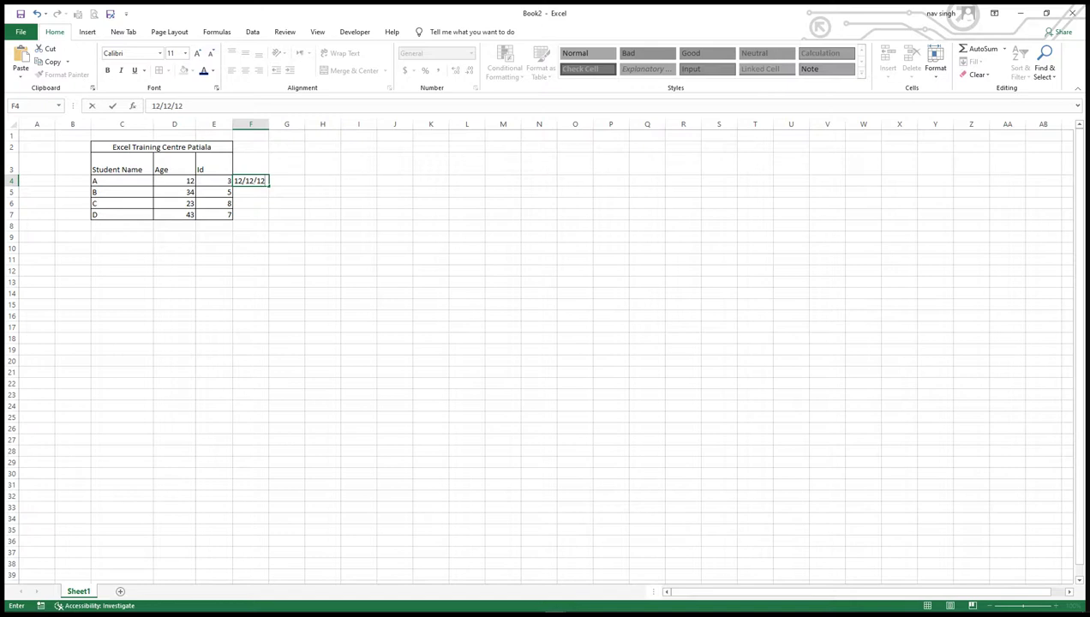
{"action": "left_click", "coordinate": [251, 197]}
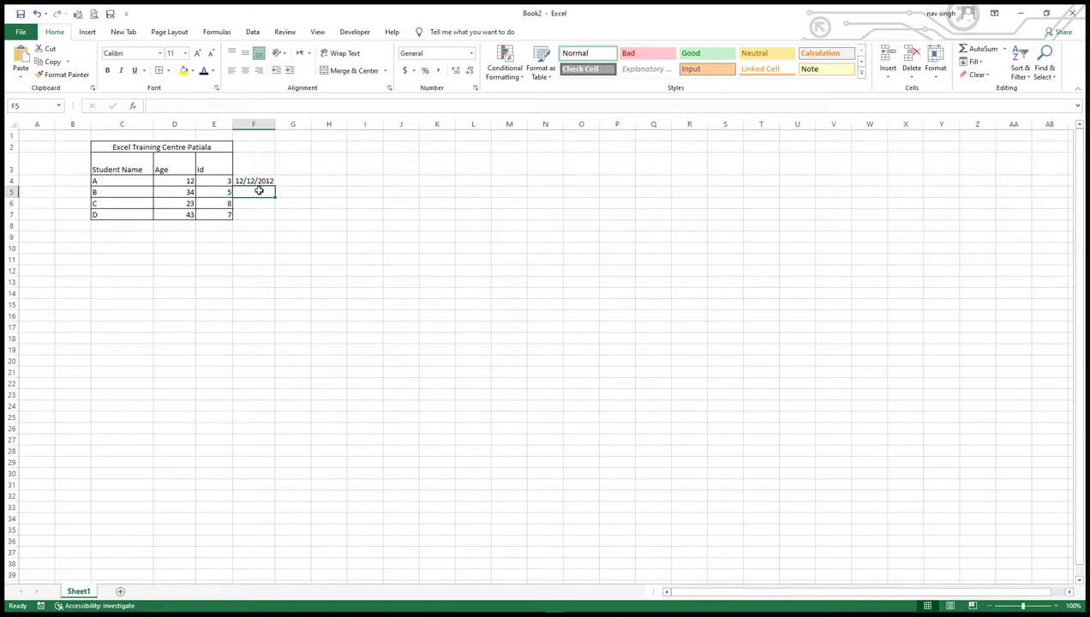
{"action": "type", "text": "121212"}
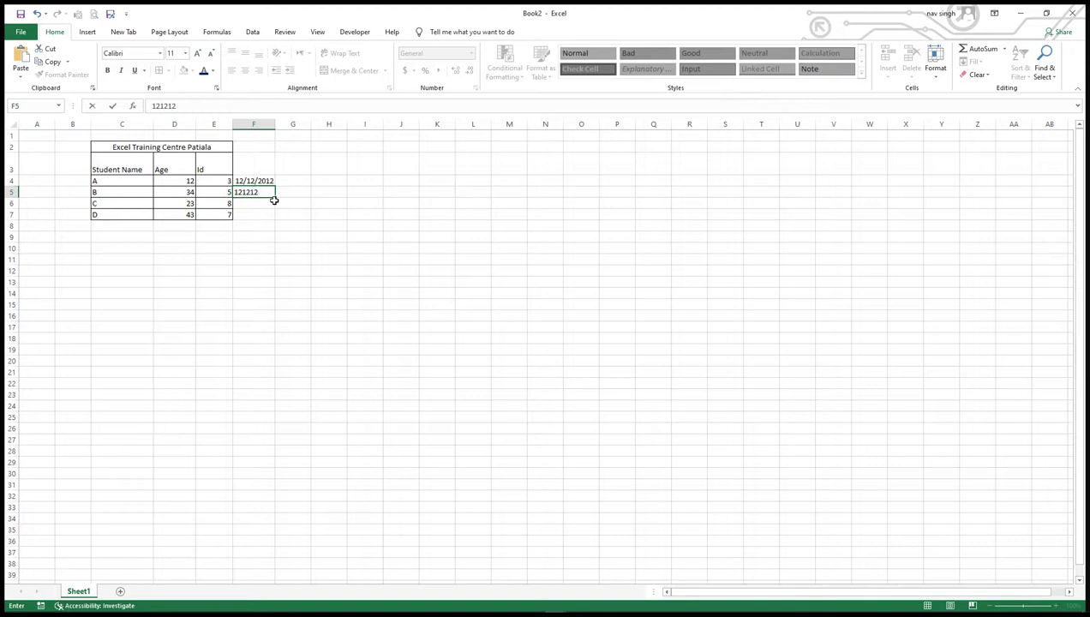
{"action": "key", "text": "Return"}
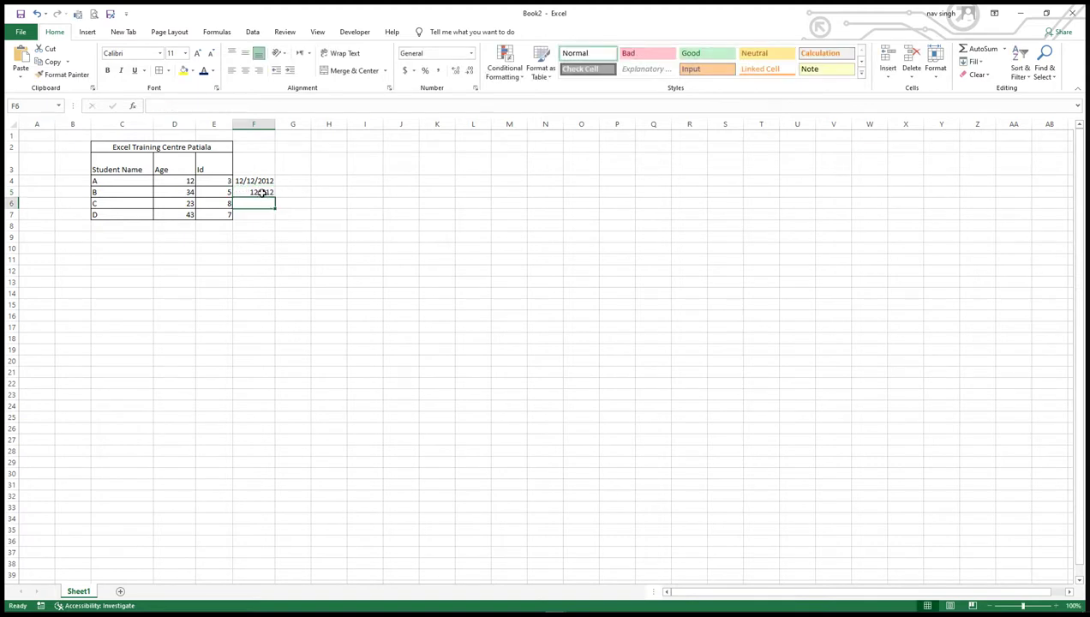
{"action": "left_click", "coordinate": [261, 192]}
{"action": "left_click", "coordinate": [267, 181]}
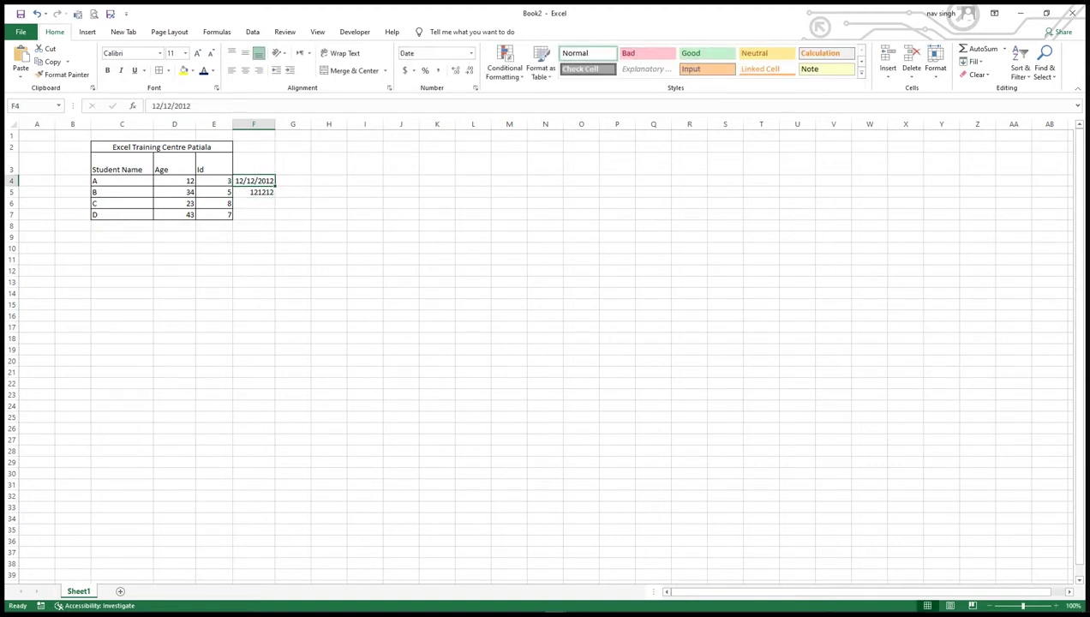
{"action": "left_click", "coordinate": [431, 53]}
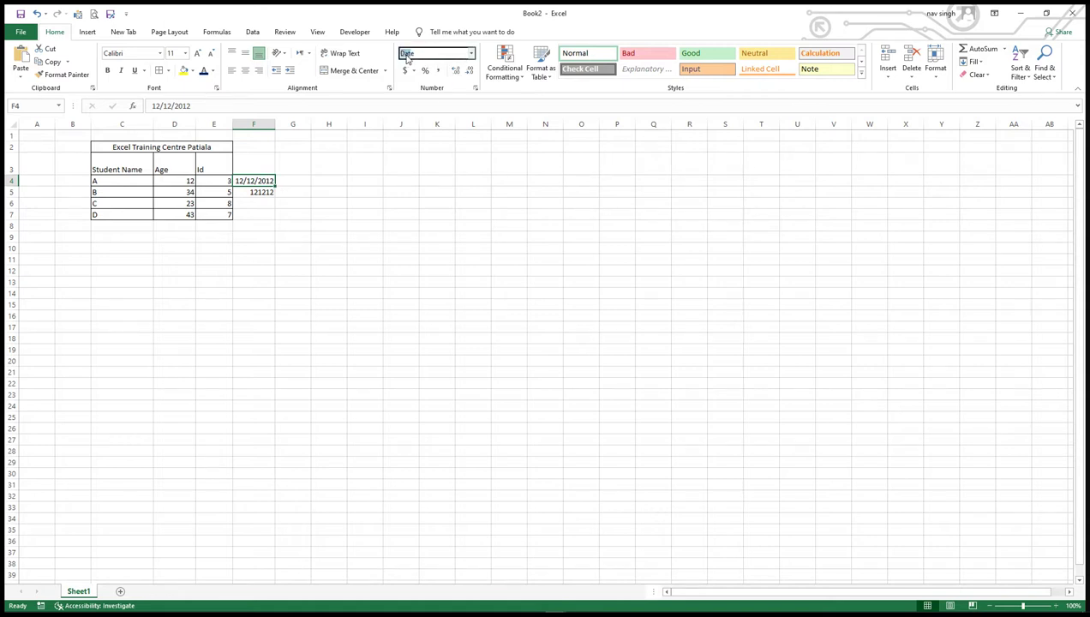
- Replace the value in F5 with 405289
{"action": "left_click", "coordinate": [257, 193]}
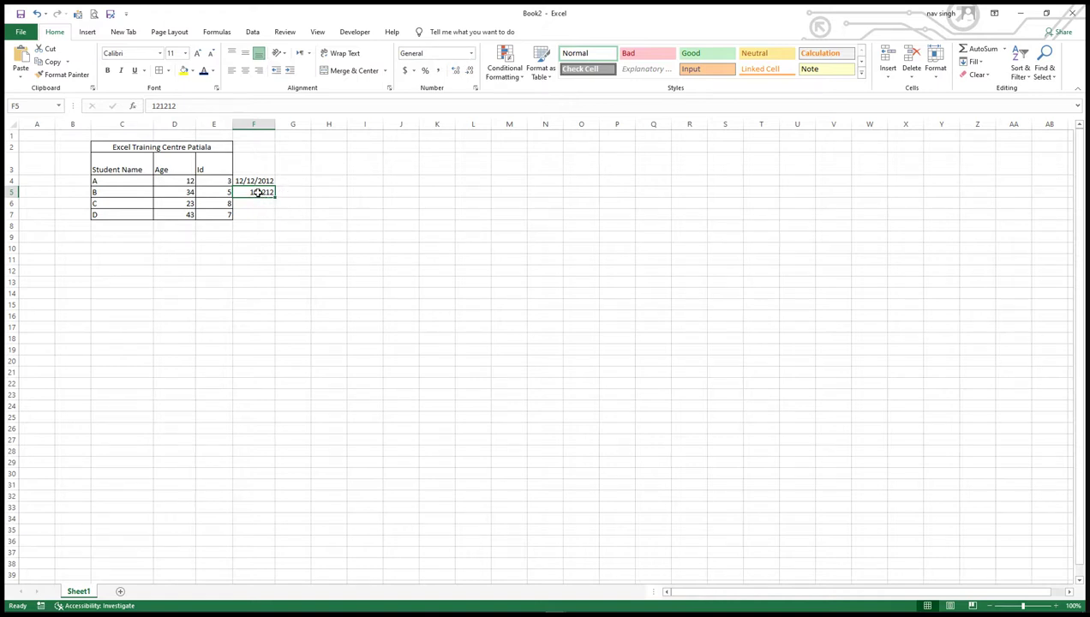
{"action": "type", "text": "4052"}
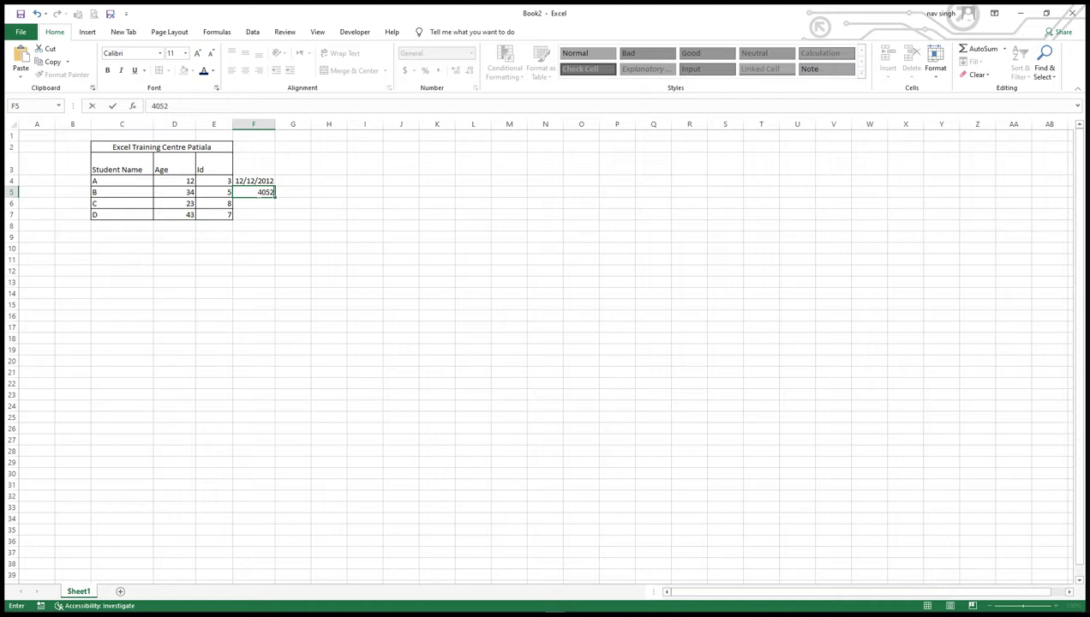
{"action": "type", "text": "89"}
{"action": "key", "text": "Return"}
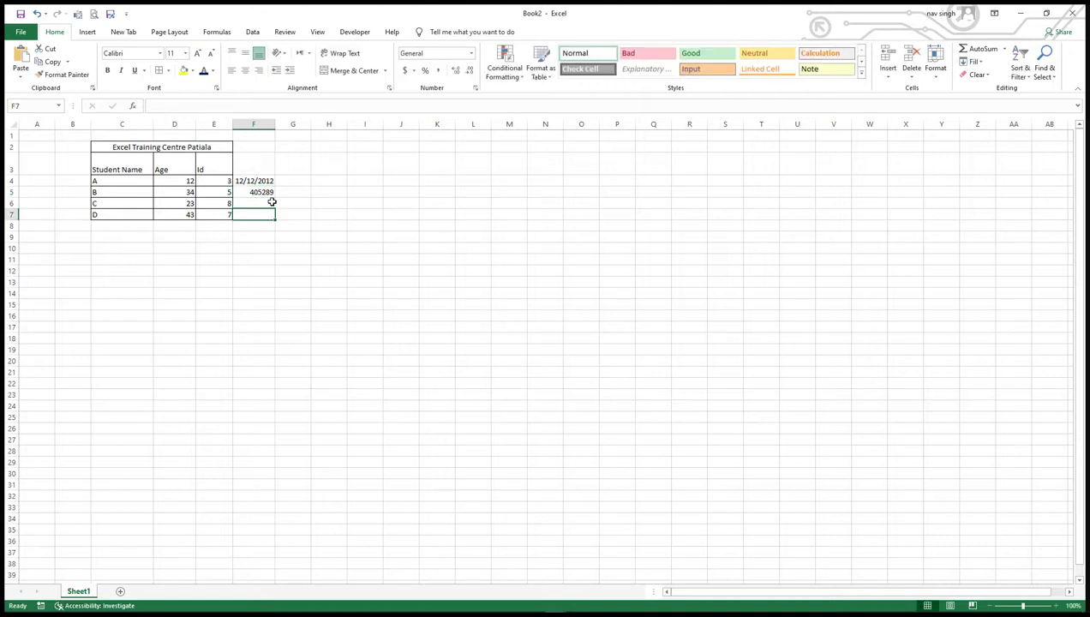
{"action": "left_click", "coordinate": [262, 193]}
- Format F5 as Short Date and D4 as Long Date, widening column D to fit
{"action": "left_click", "coordinate": [471, 53]}
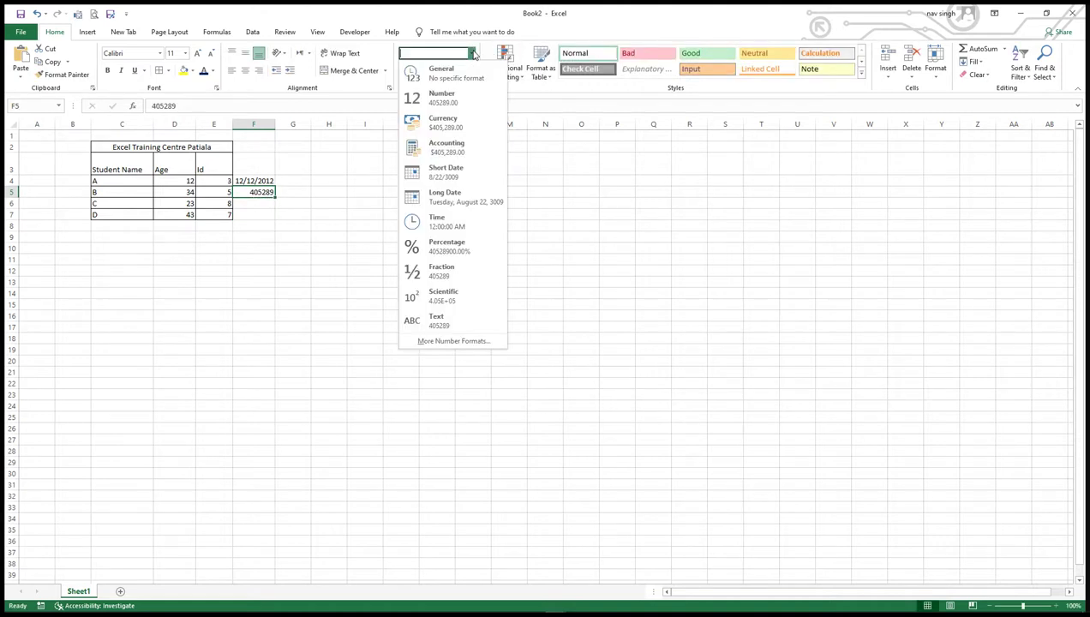
{"action": "left_click", "coordinate": [446, 176]}
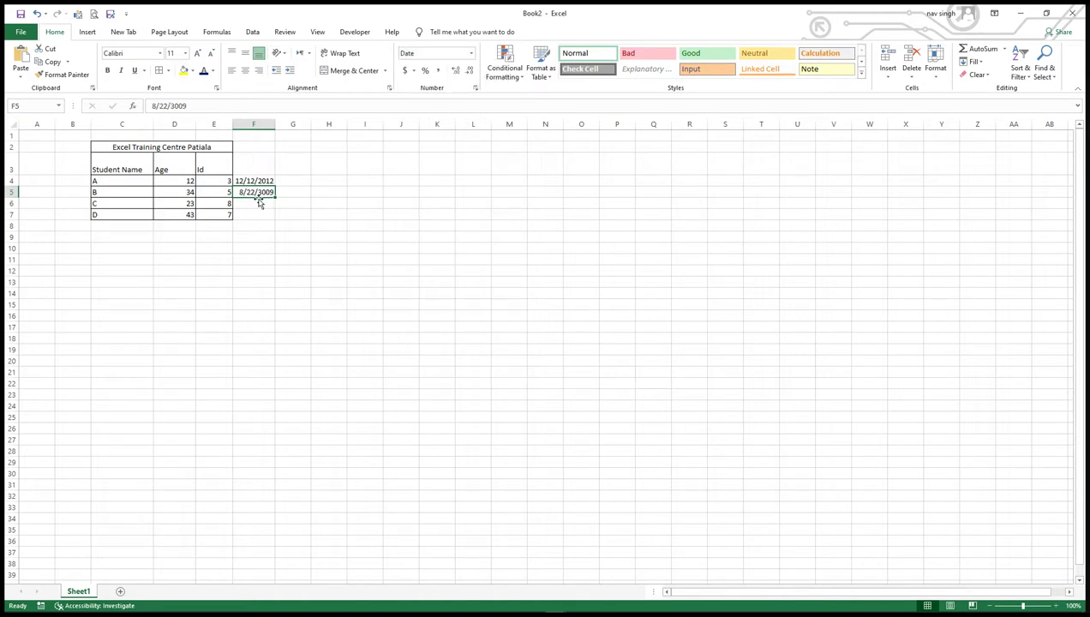
{"action": "left_click", "coordinate": [188, 183]}
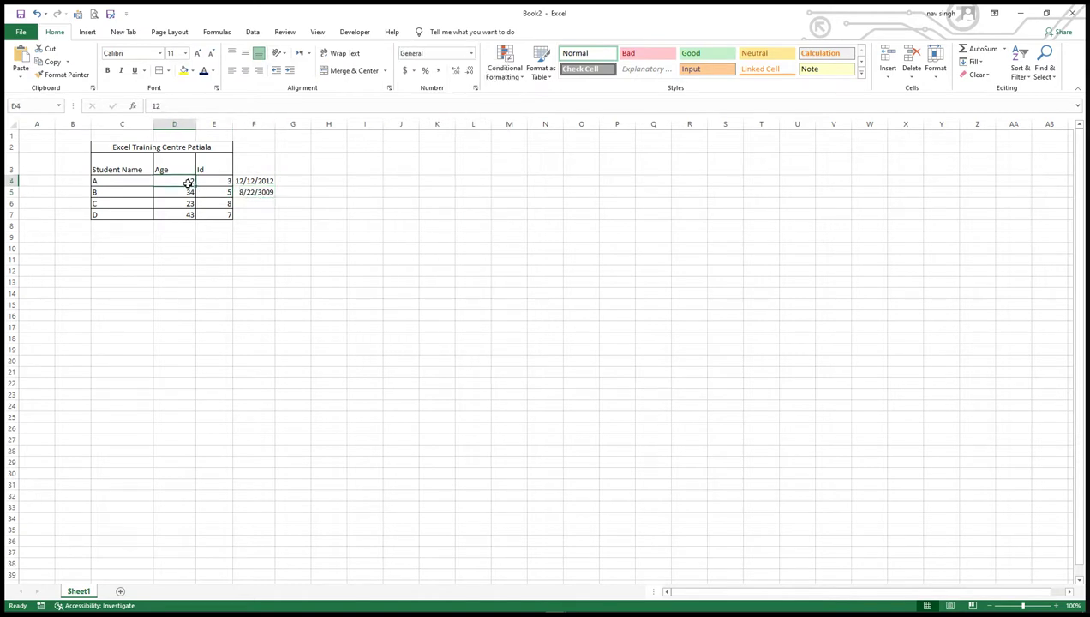
{"action": "left_click", "coordinate": [464, 55]}
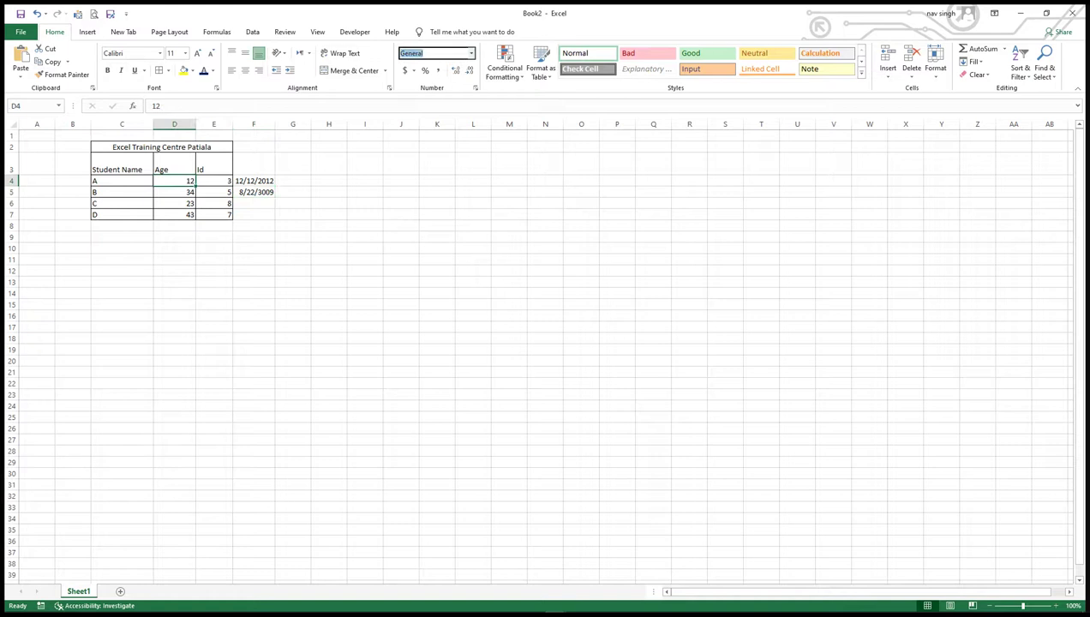
{"action": "left_click", "coordinate": [471, 54]}
{"action": "left_click", "coordinate": [443, 202]}
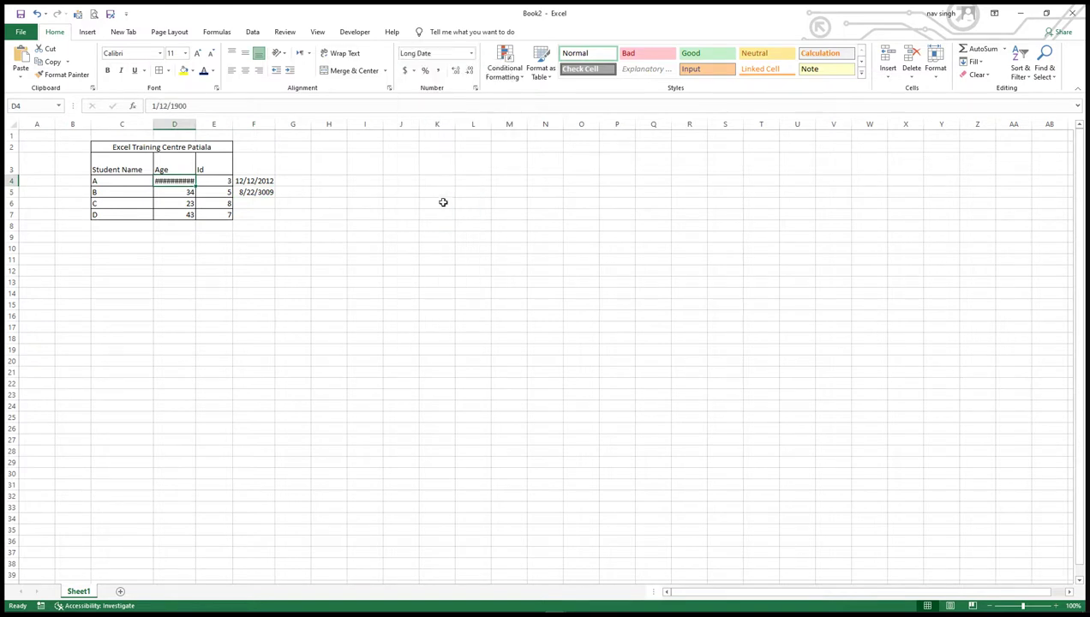
{"action": "left_click_drag", "start_coordinate": [195, 124], "coordinate": [314, 125]}
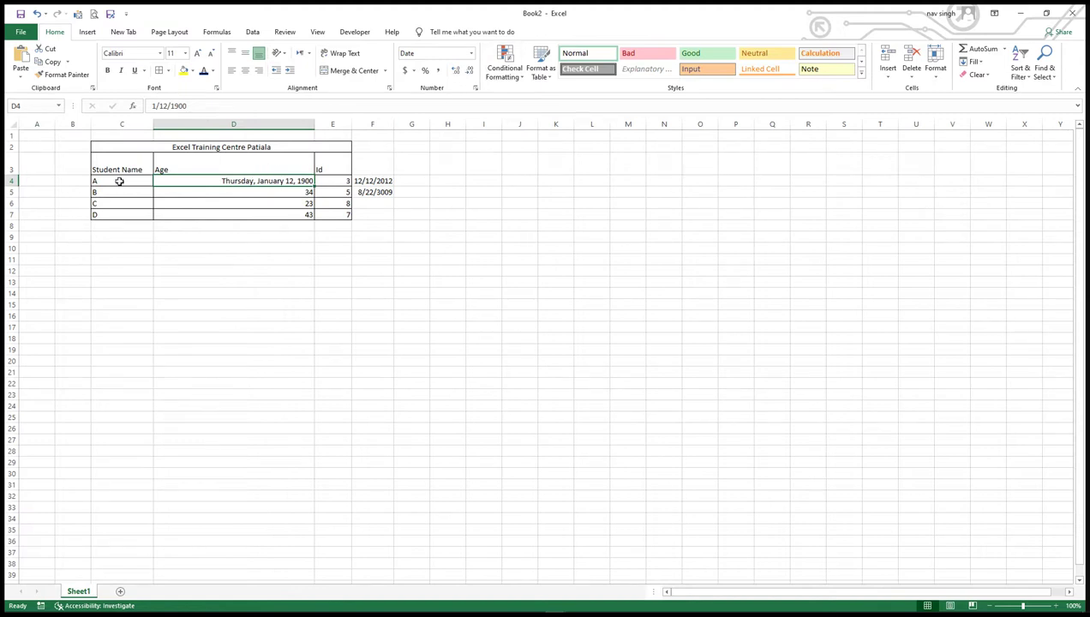
{"action": "left_click_drag", "start_coordinate": [119, 182], "coordinate": [118, 213]}
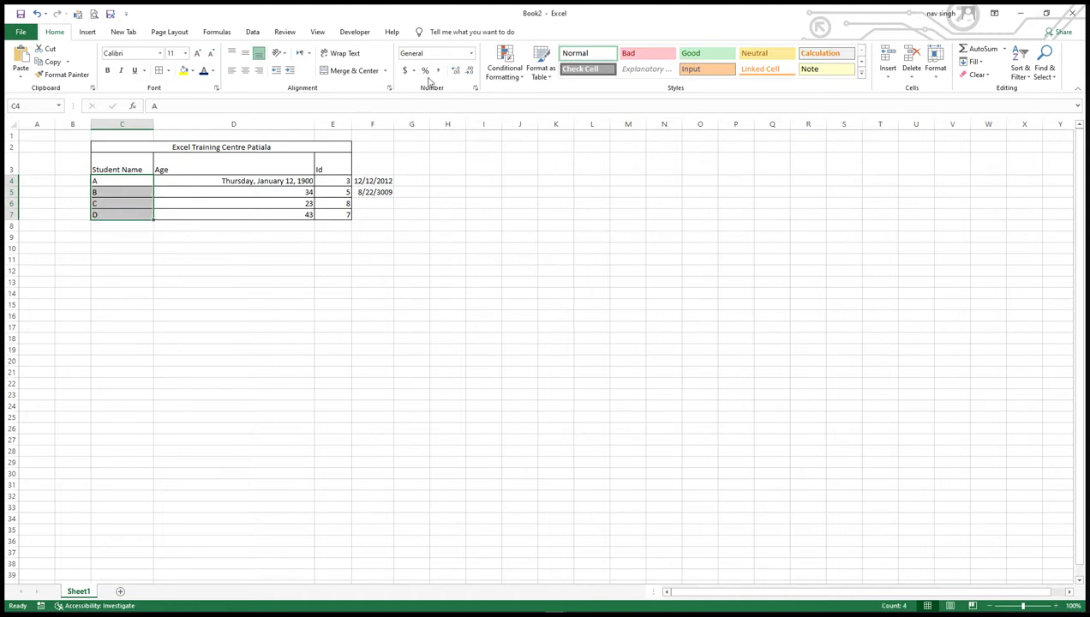
- Format names C4:C7 as Text, ages D4:D7 as Currency, Ids E4:E7 as Percentage
{"action": "left_click", "coordinate": [471, 53]}
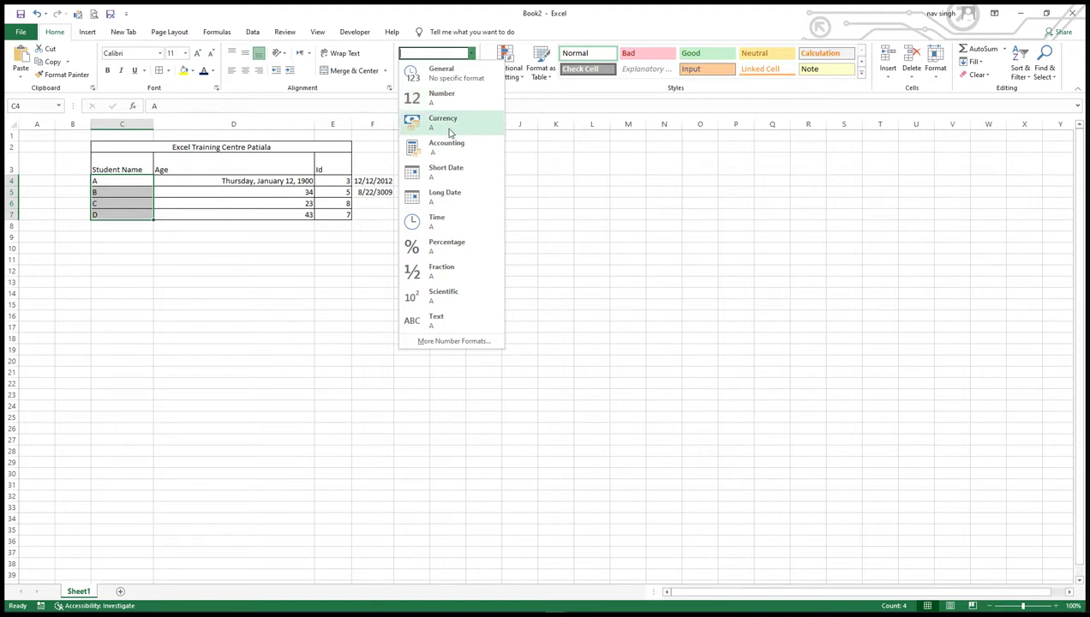
{"action": "left_click", "coordinate": [436, 319]}
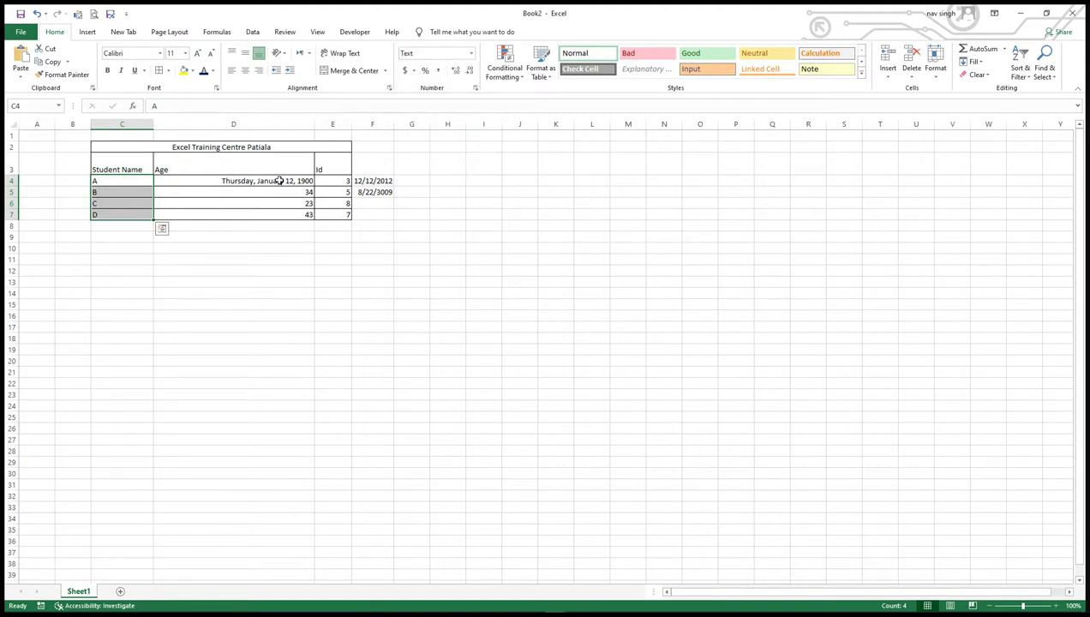
{"action": "left_click_drag", "start_coordinate": [294, 181], "coordinate": [295, 212]}
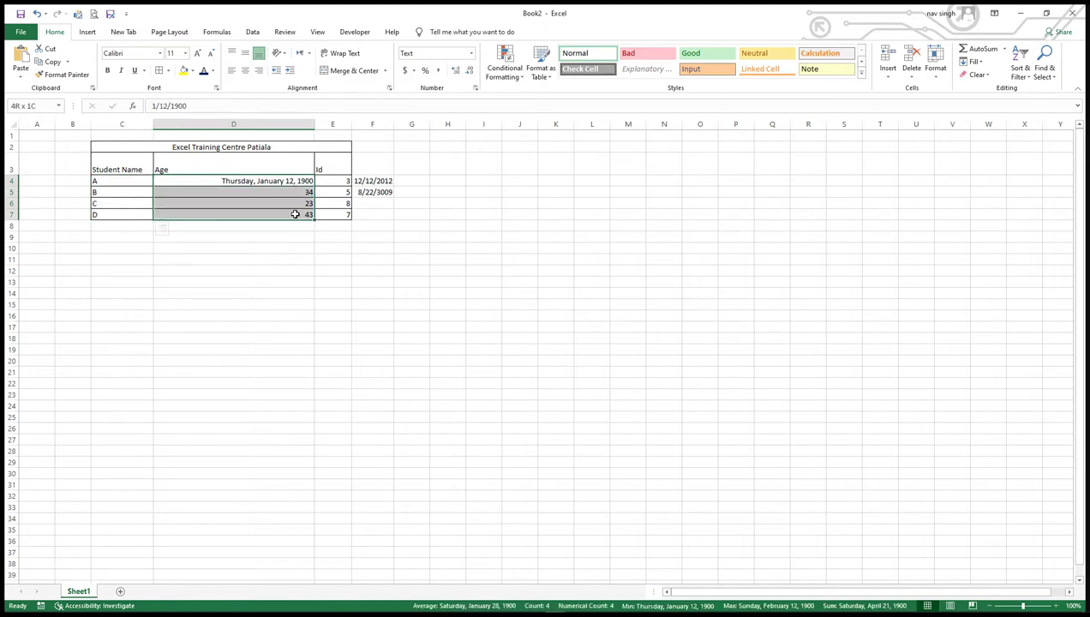
{"action": "left_click", "coordinate": [471, 53]}
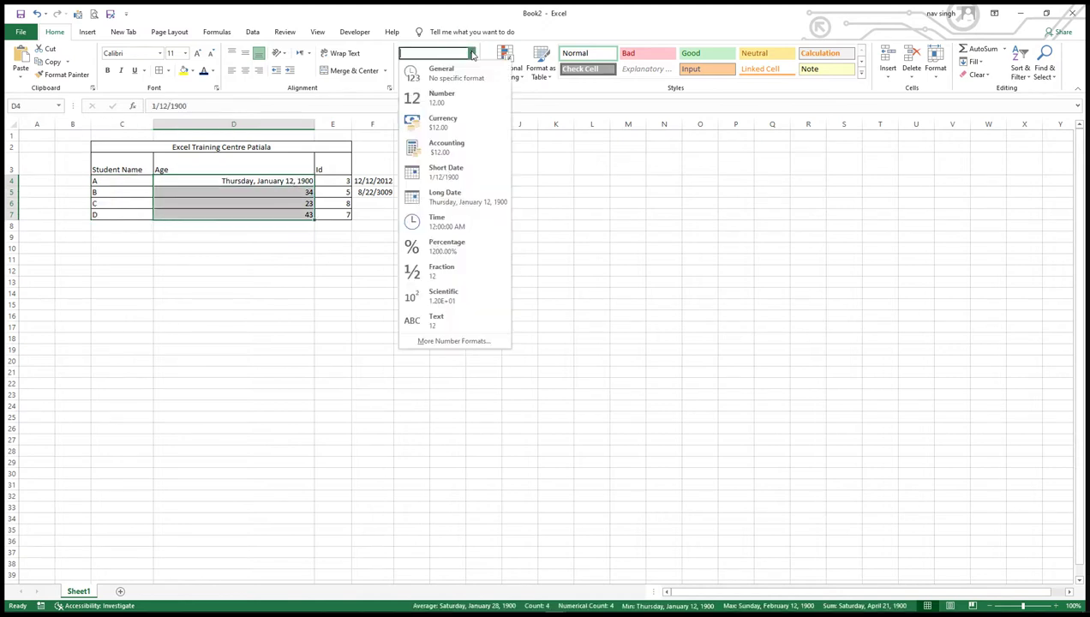
{"action": "left_click", "coordinate": [446, 123]}
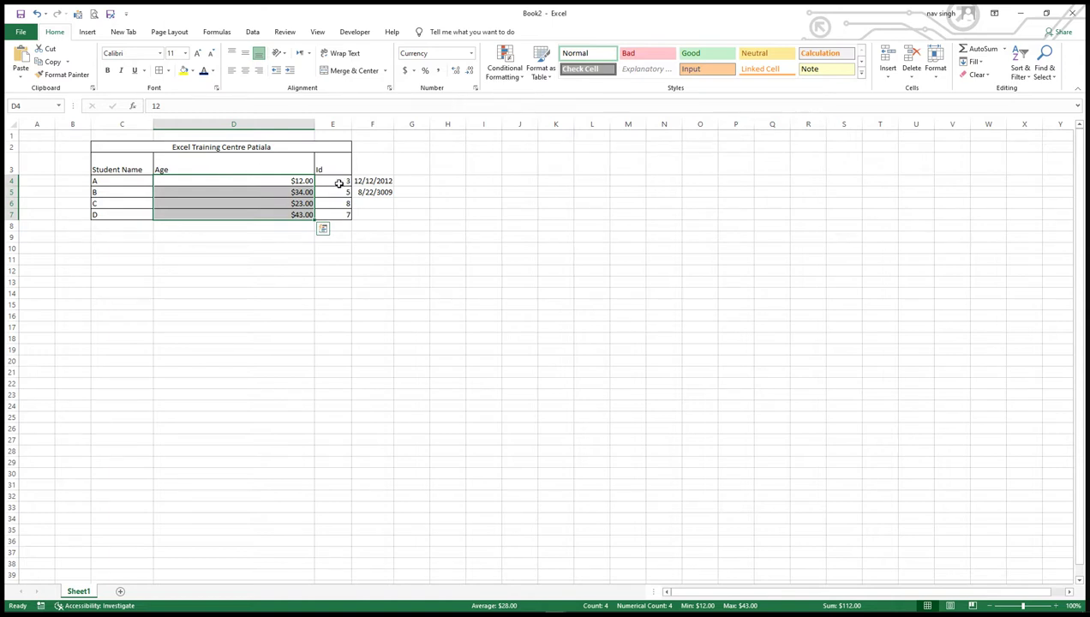
{"action": "left_click_drag", "start_coordinate": [338, 184], "coordinate": [342, 214]}
{"action": "left_click", "coordinate": [471, 53]}
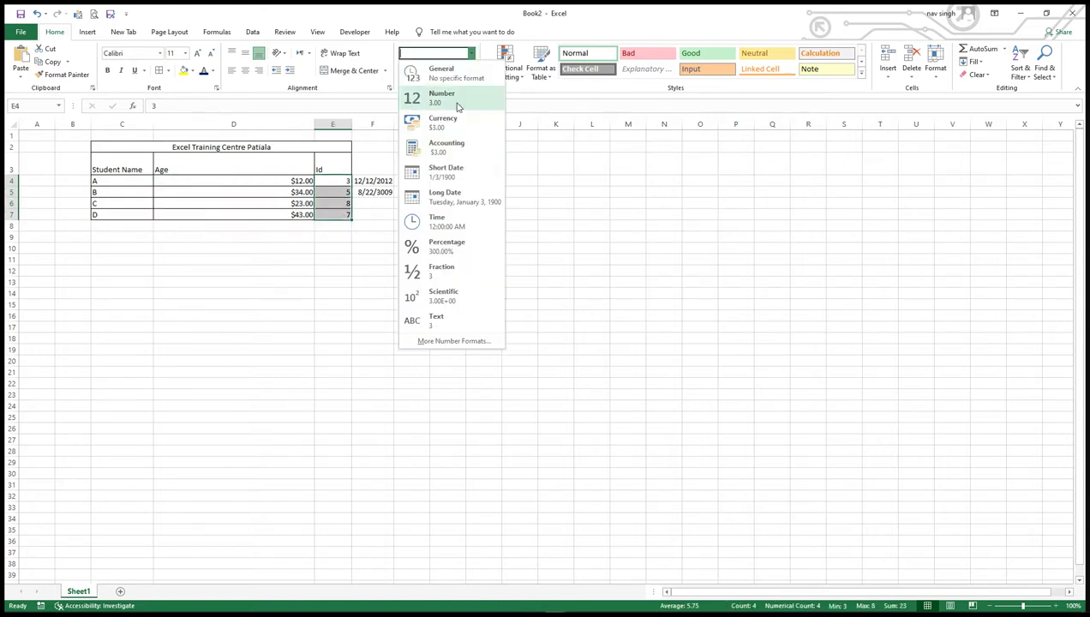
{"action": "left_click", "coordinate": [448, 246]}
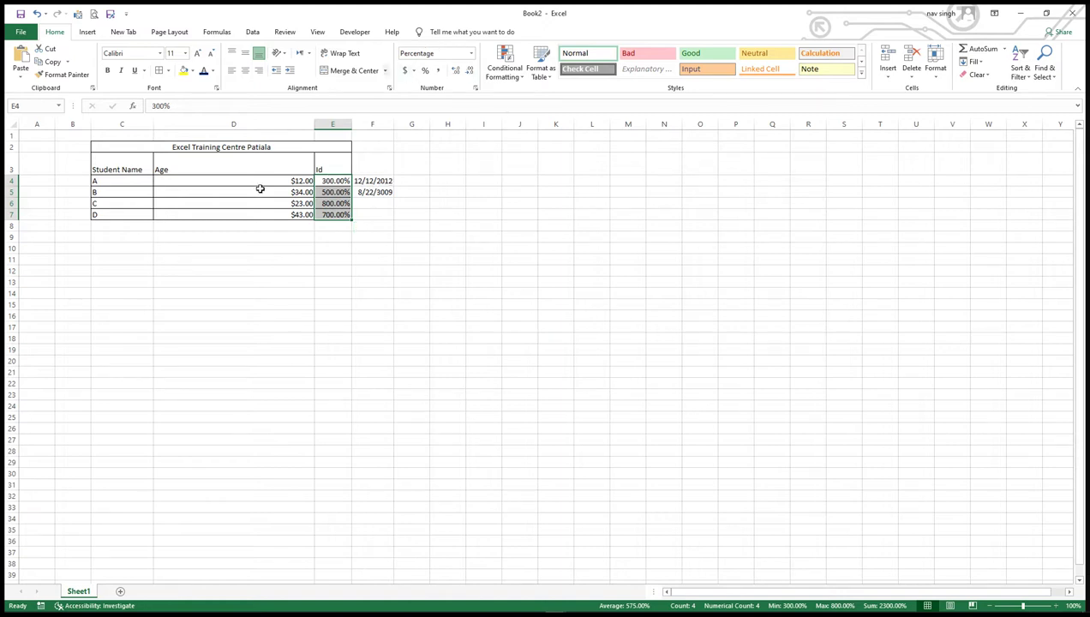
- Switch the Age values to Accounting, then to Percentage (1200%, 3400%, 2300%, 4300%)
{"action": "left_click_drag", "start_coordinate": [279, 184], "coordinate": [287, 214]}
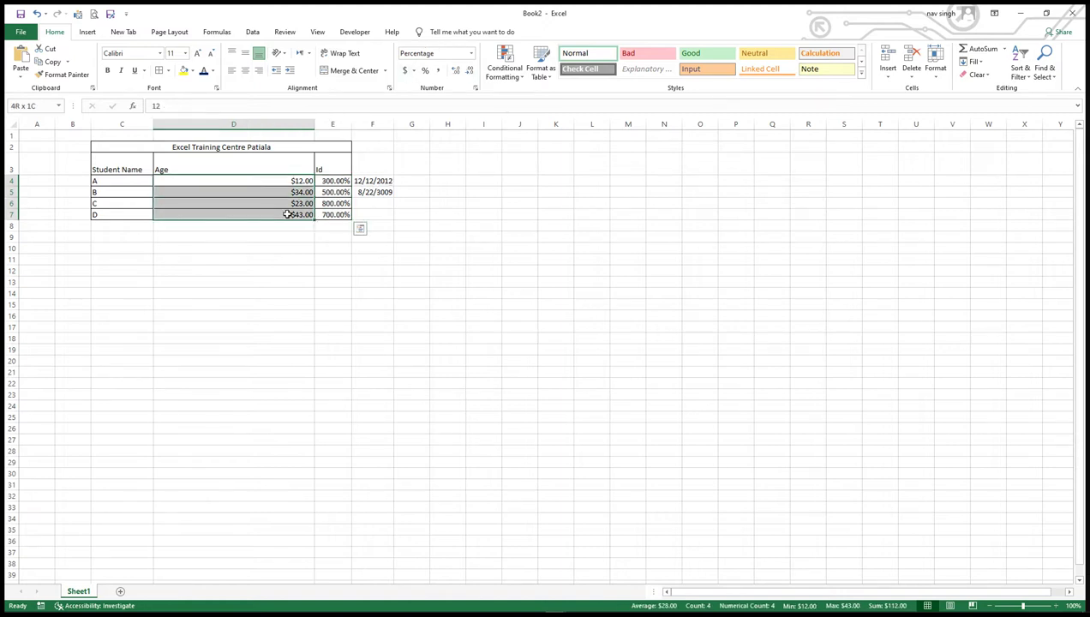
{"action": "left_click", "coordinate": [404, 72]}
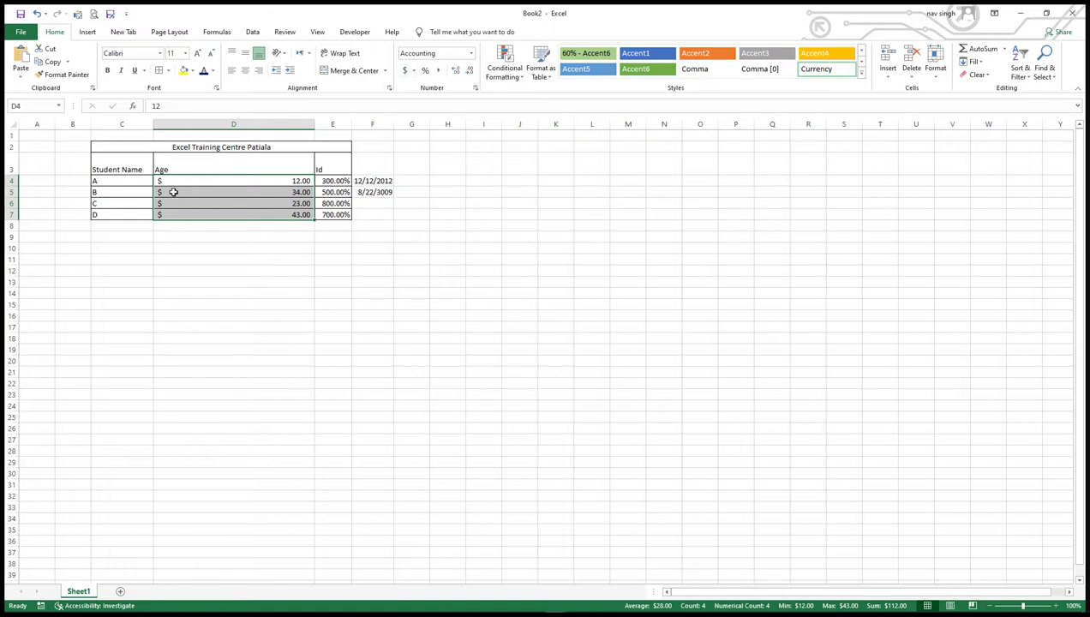
{"action": "left_click", "coordinate": [426, 71]}
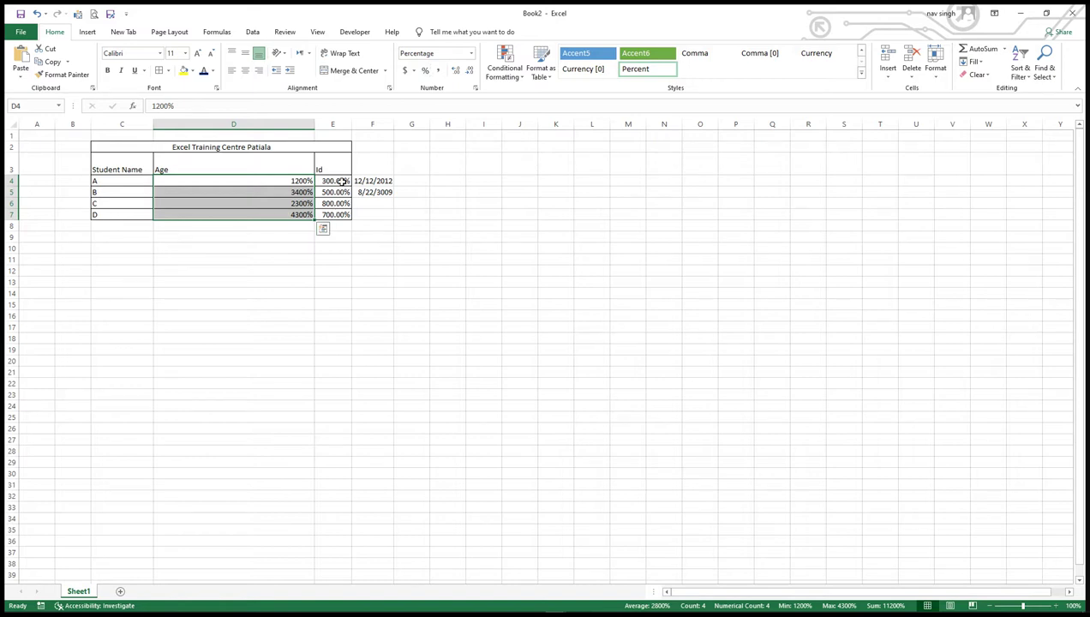
- Autofit column E and show the Id percentages as whole numbers like 300%
{"action": "left_click_drag", "start_coordinate": [341, 180], "coordinate": [334, 215]}
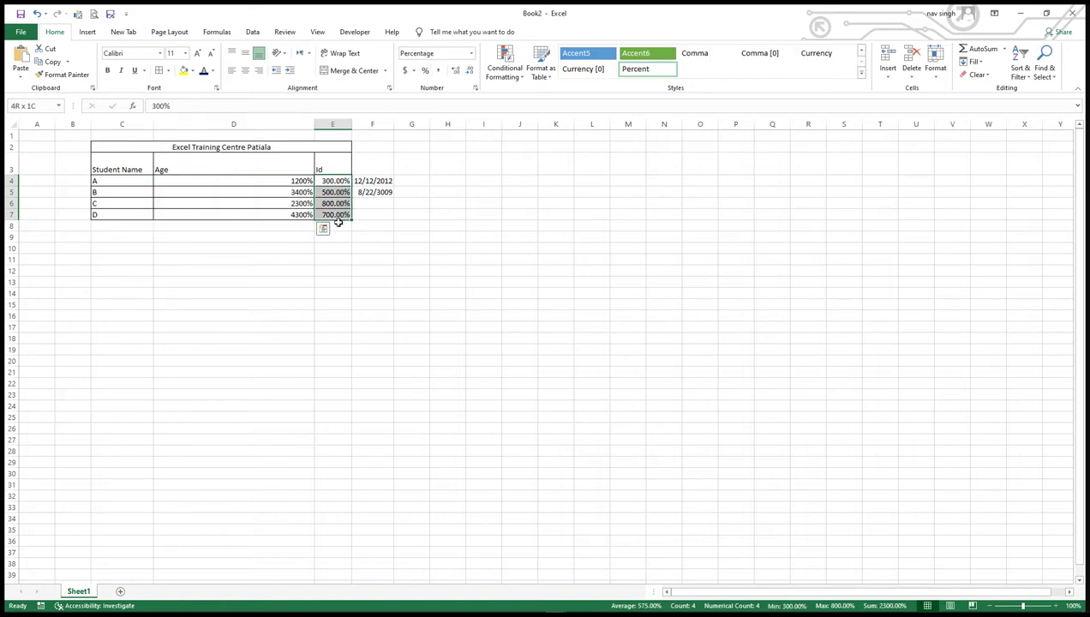
{"action": "left_click", "coordinate": [456, 71]}
{"action": "left_click", "coordinate": [456, 72]}
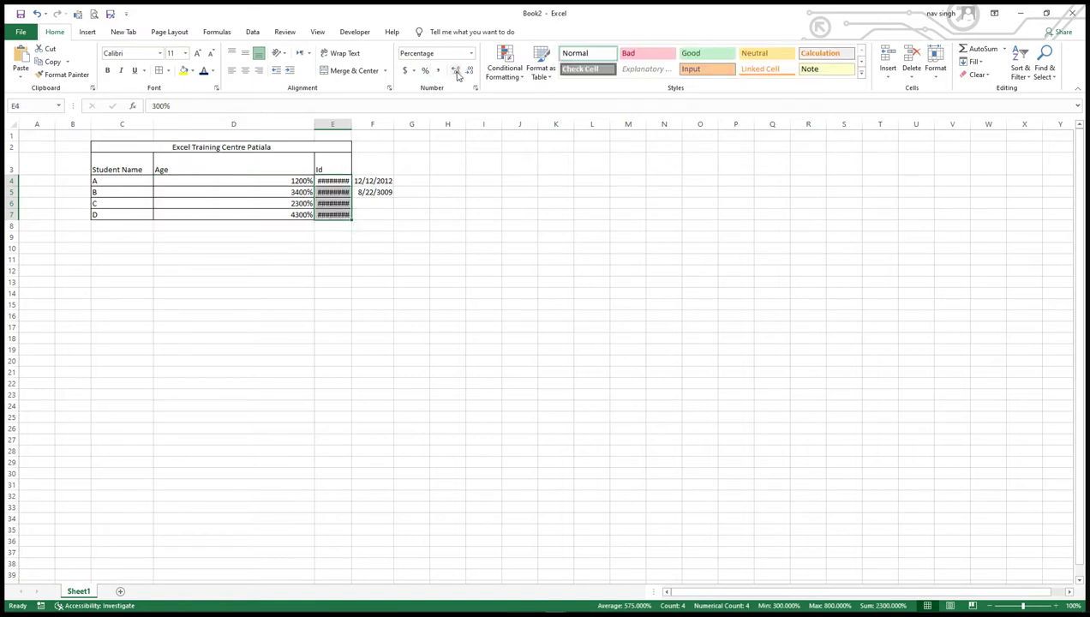
{"action": "left_click_drag", "start_coordinate": [356, 124], "coordinate": [356, 125]}
{"action": "double_click", "coordinate": [356, 124]}
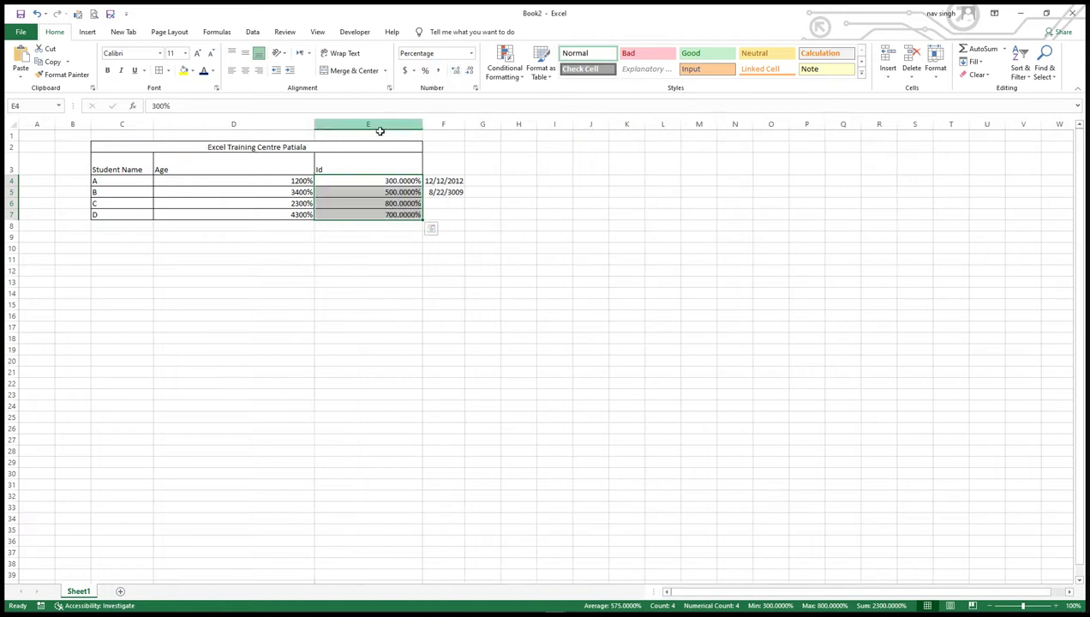
{"action": "left_click", "coordinate": [470, 72]}
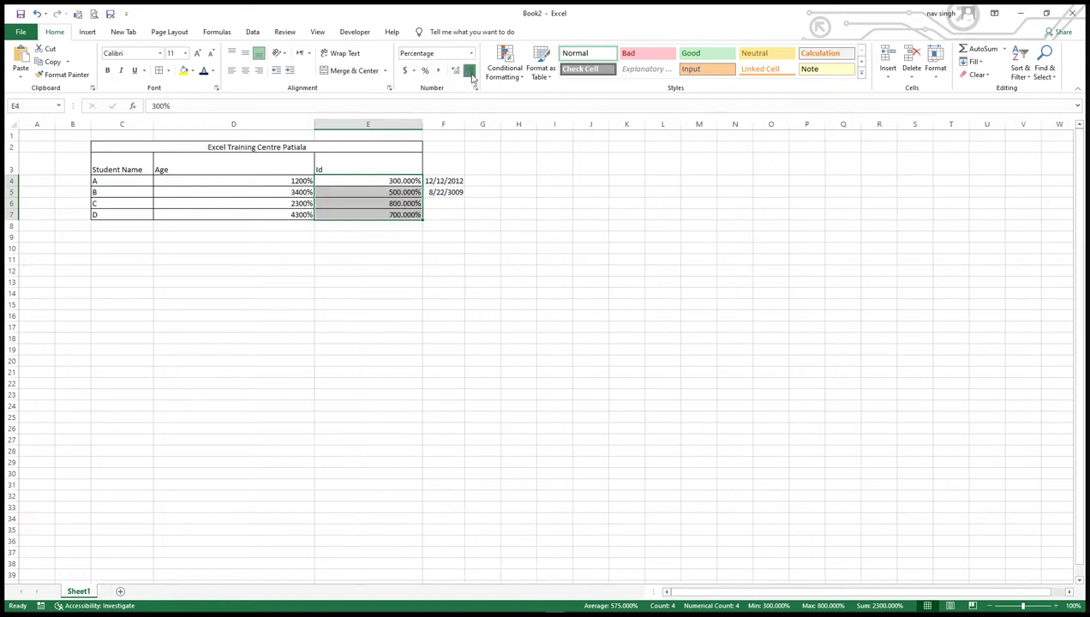
{"action": "left_click", "coordinate": [469, 72]}
{"action": "left_click", "coordinate": [470, 72]}
{"action": "left_click", "coordinate": [470, 72]}
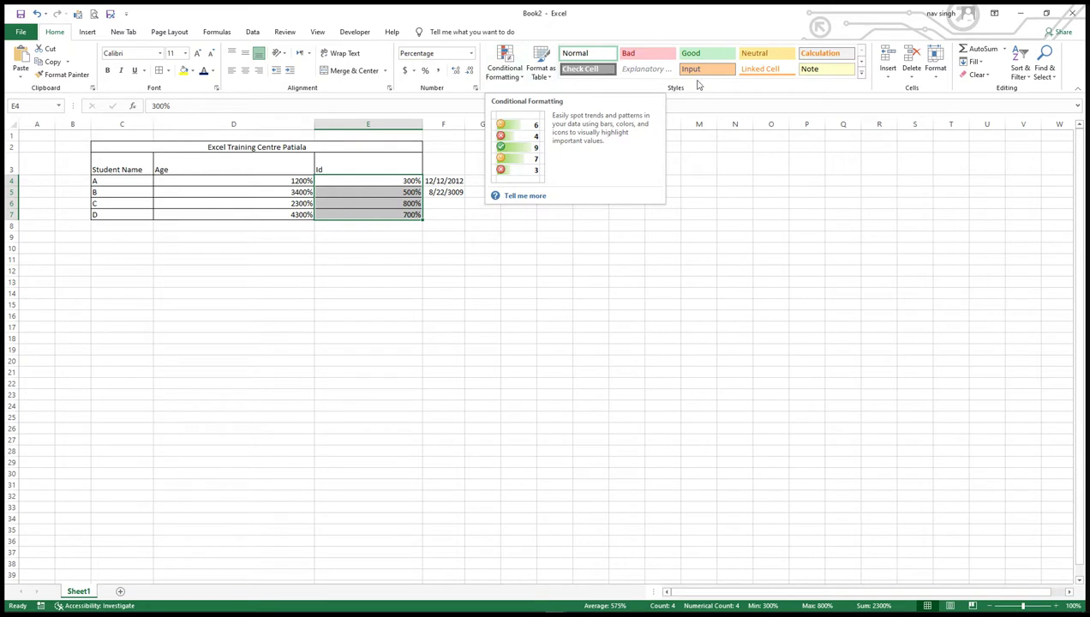
- Insert a blank column at column G
{"action": "left_click", "coordinate": [889, 76]}
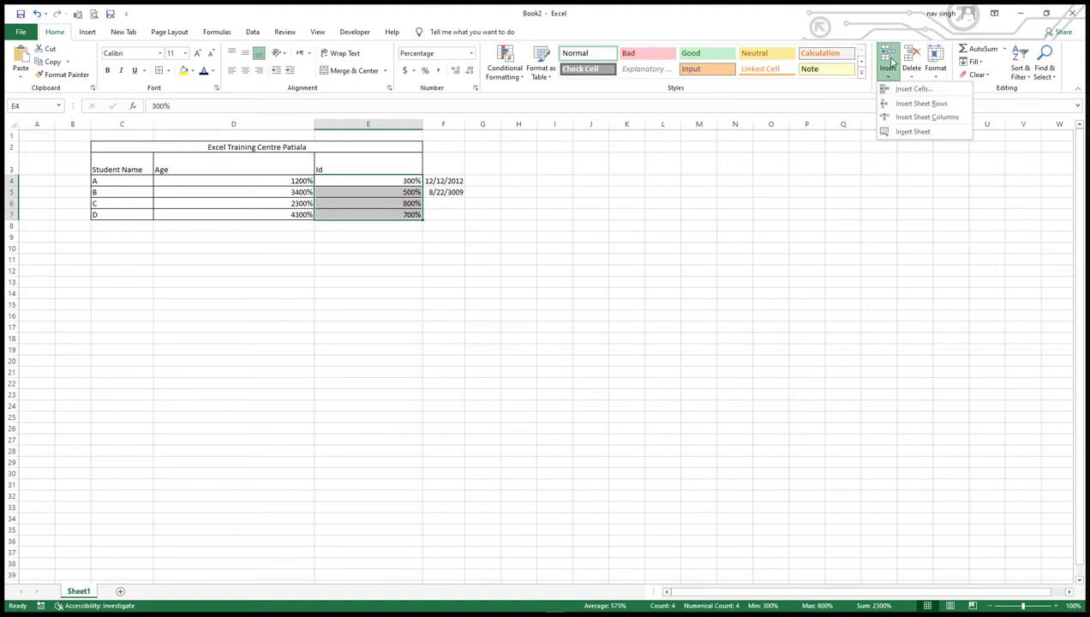
{"action": "left_click", "coordinate": [492, 204]}
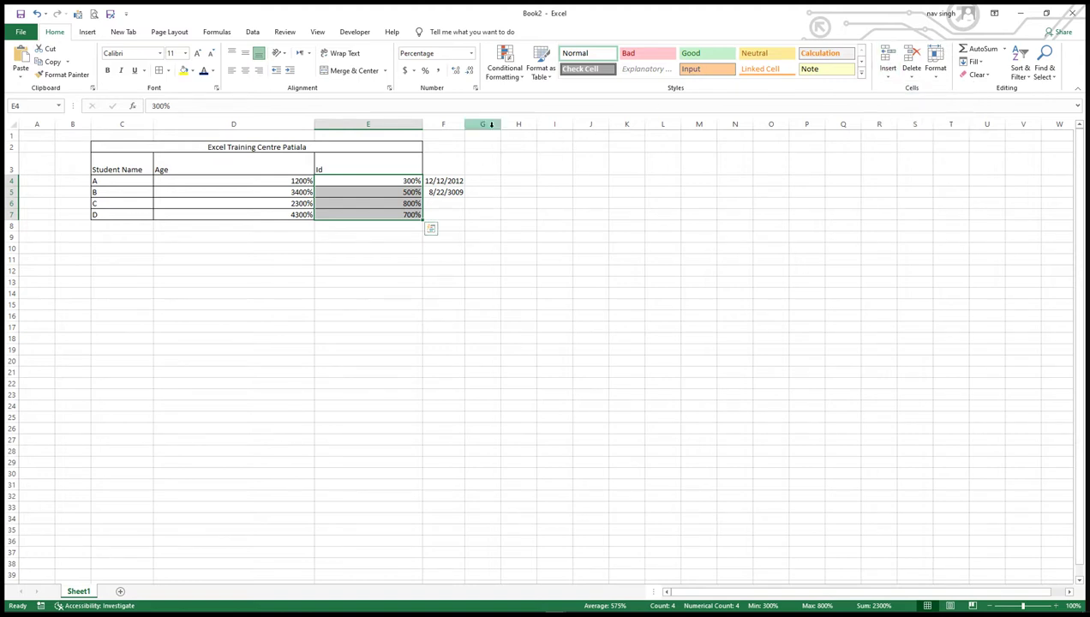
{"action": "left_click", "coordinate": [484, 124]}
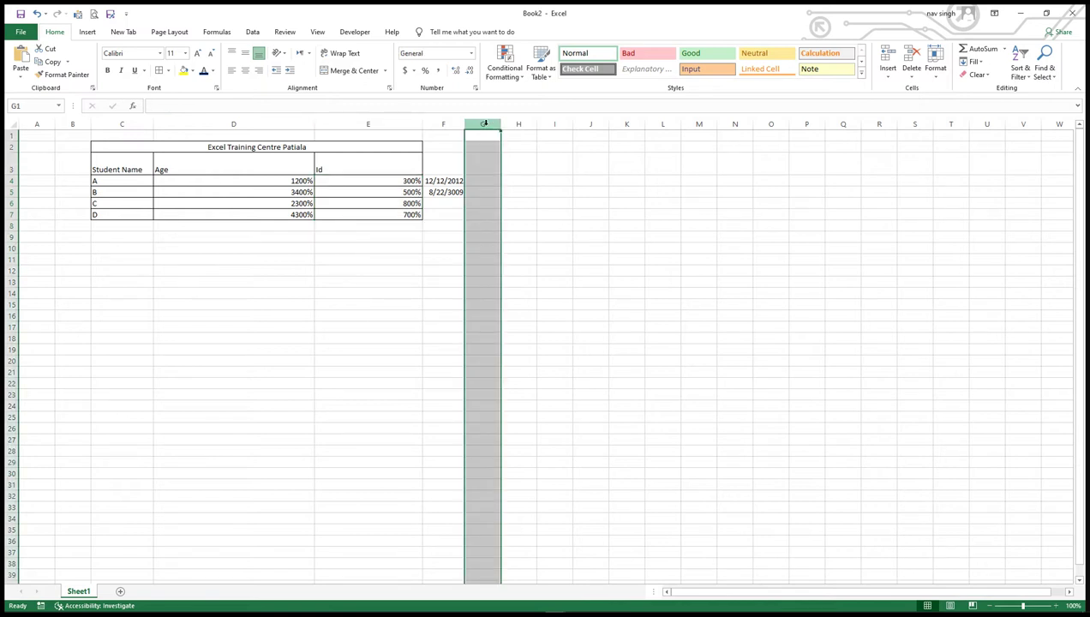
{"action": "right_click", "coordinate": [484, 124]}
{"action": "left_click", "coordinate": [519, 202]}
- Bring up the Insert cells dialog for H3 and cancel it
{"action": "left_click", "coordinate": [526, 166]}
{"action": "right_click", "coordinate": [526, 167]}
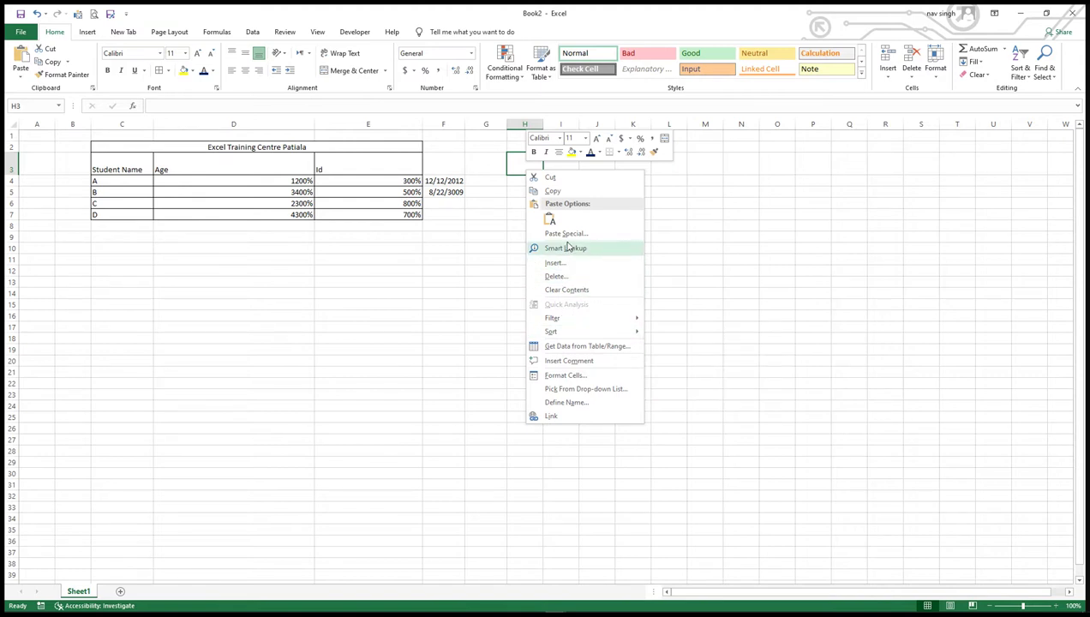
{"action": "left_click", "coordinate": [555, 263]}
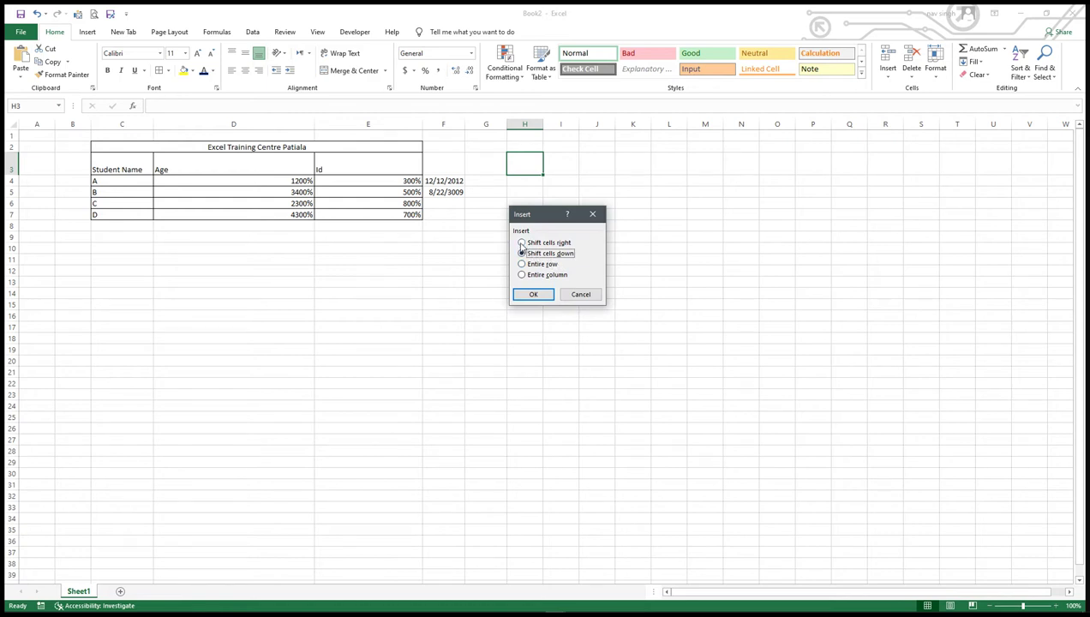
{"action": "left_click", "coordinate": [580, 293]}
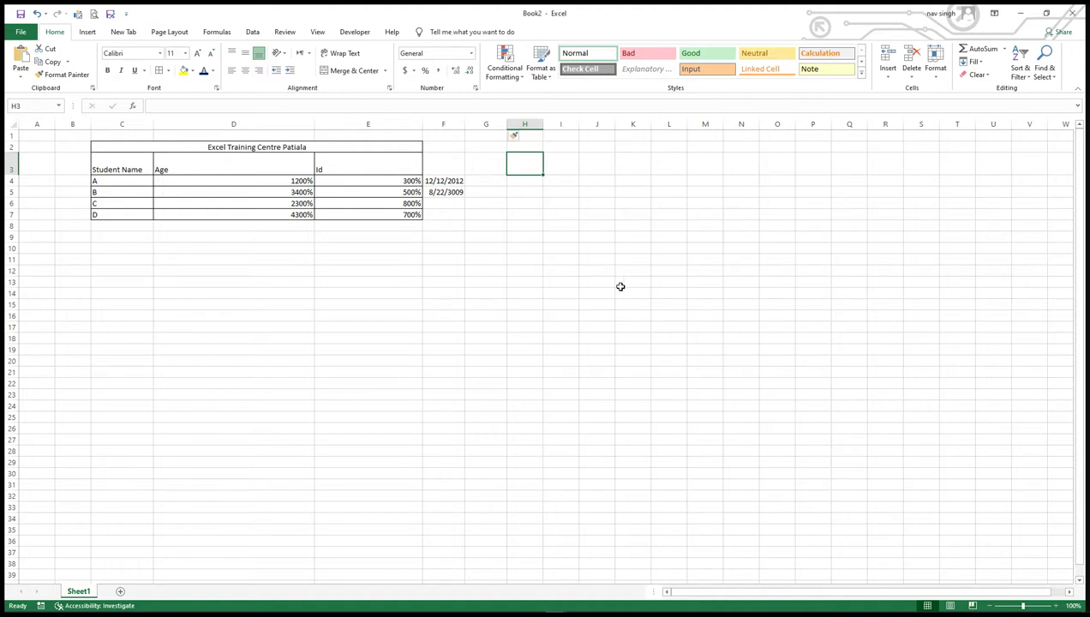
{"action": "right_click", "coordinate": [528, 192]}
- Insert a new blank column at column H
{"action": "key", "text": "Escape"}
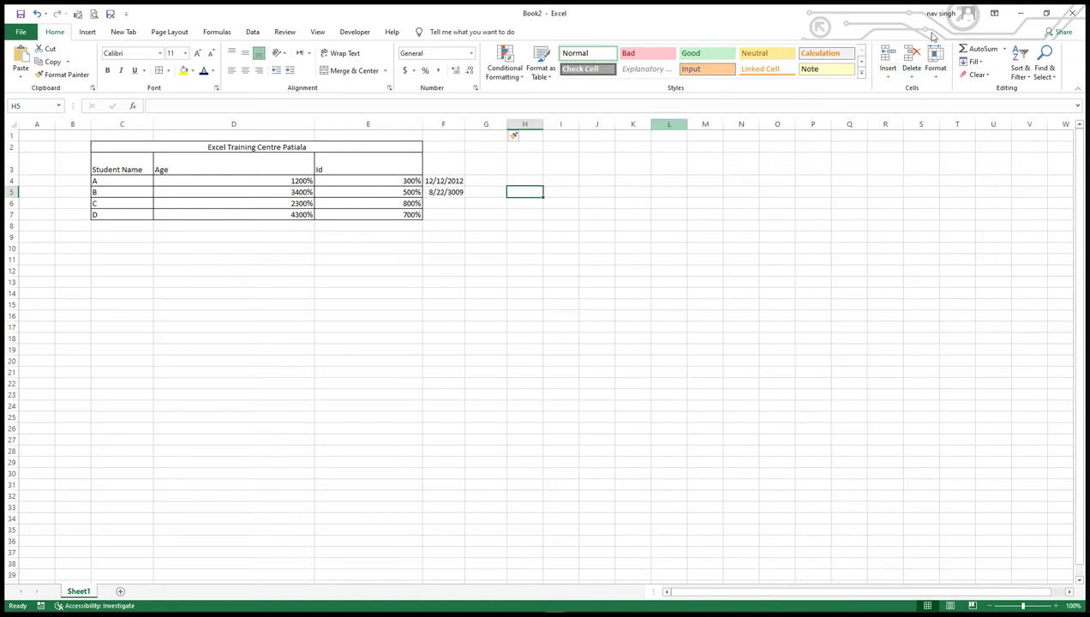
{"action": "right_click", "coordinate": [526, 190]}
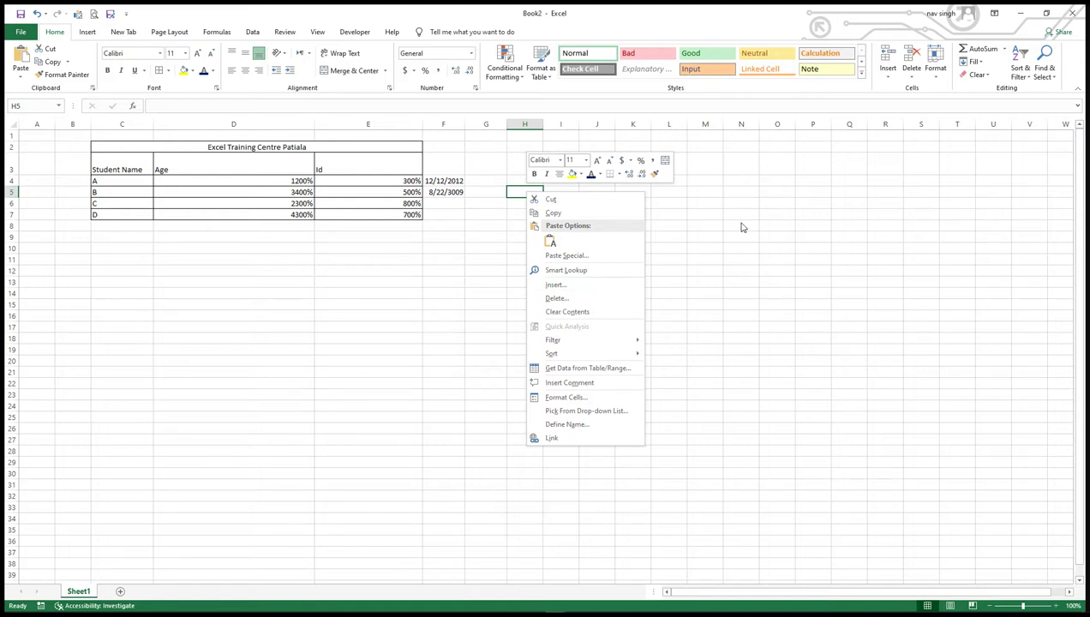
{"action": "key", "text": "Escape"}
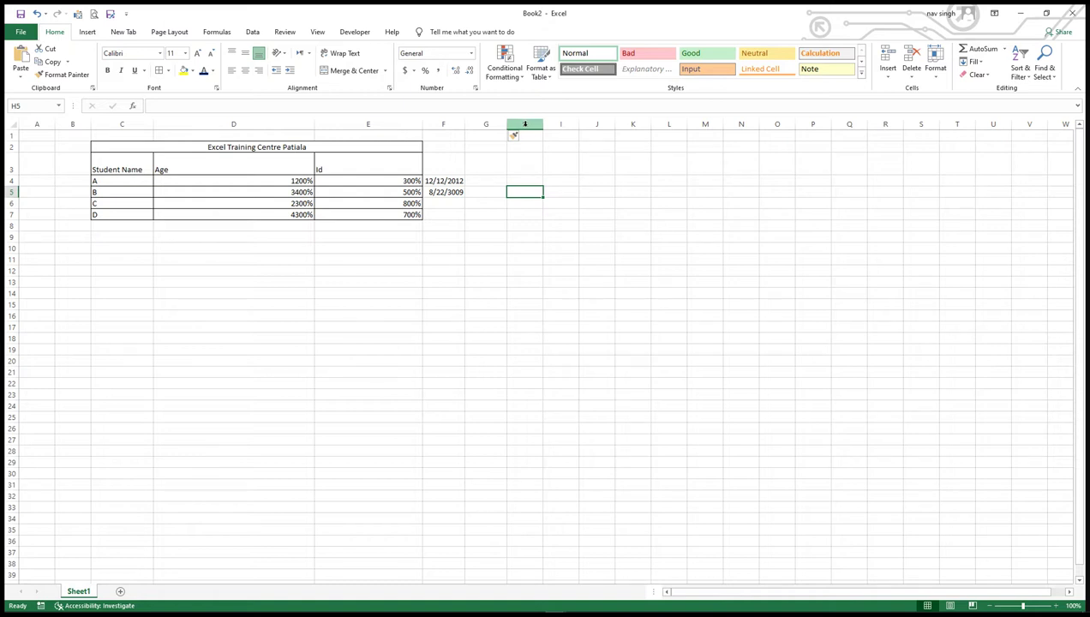
{"action": "left_click", "coordinate": [525, 125]}
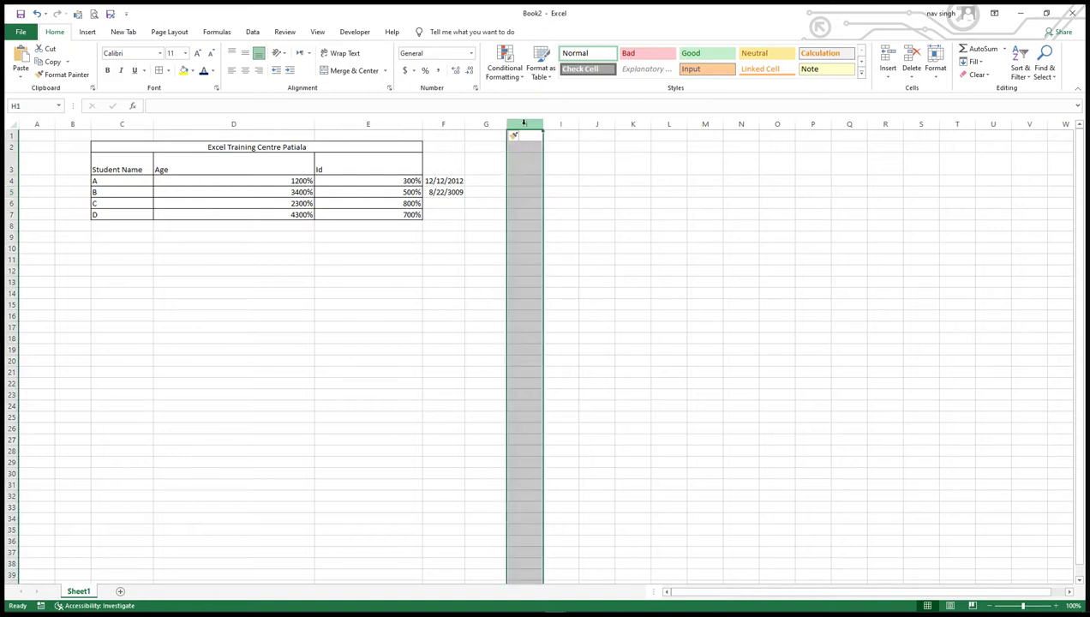
{"action": "right_click", "coordinate": [525, 125]}
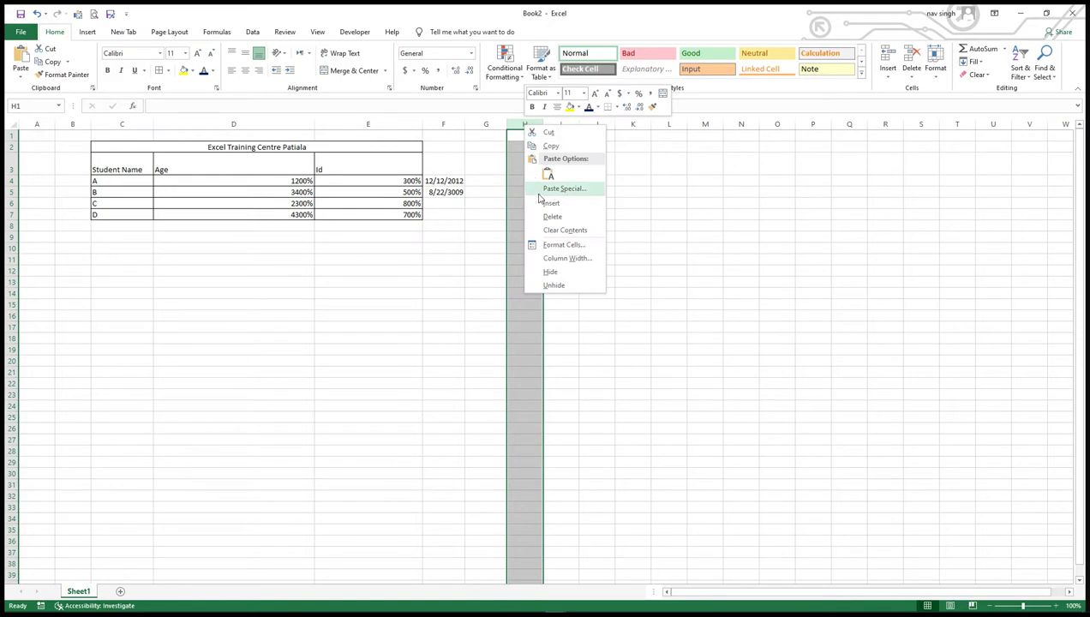
{"action": "left_click", "coordinate": [545, 203]}
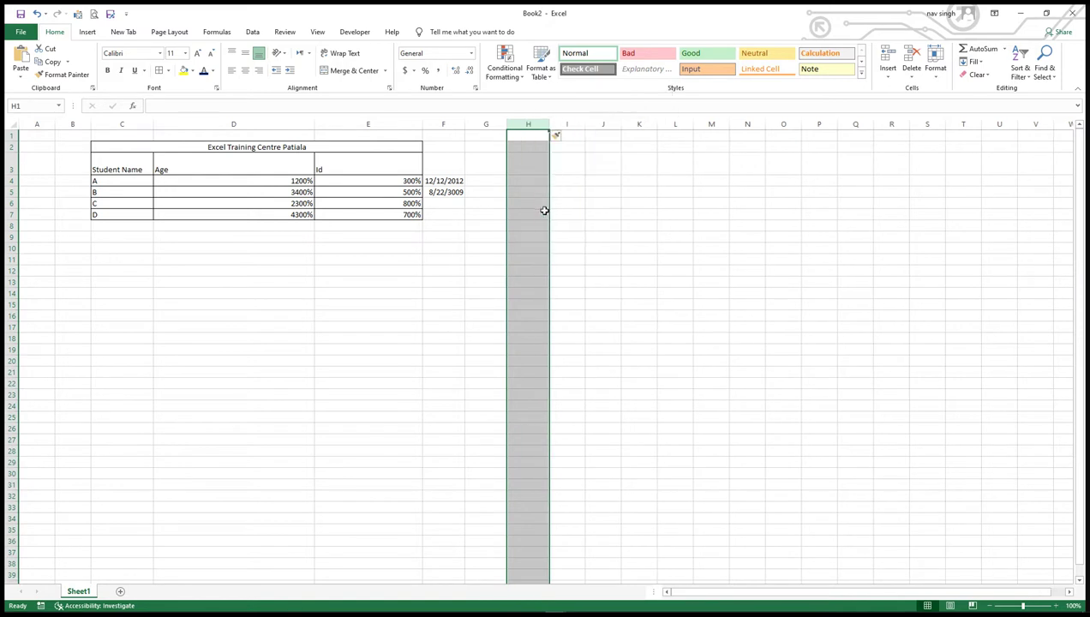
- Insert a blank column at E, shifting Id to column F
{"action": "left_click", "coordinate": [356, 124]}
{"action": "right_click", "coordinate": [358, 127]}
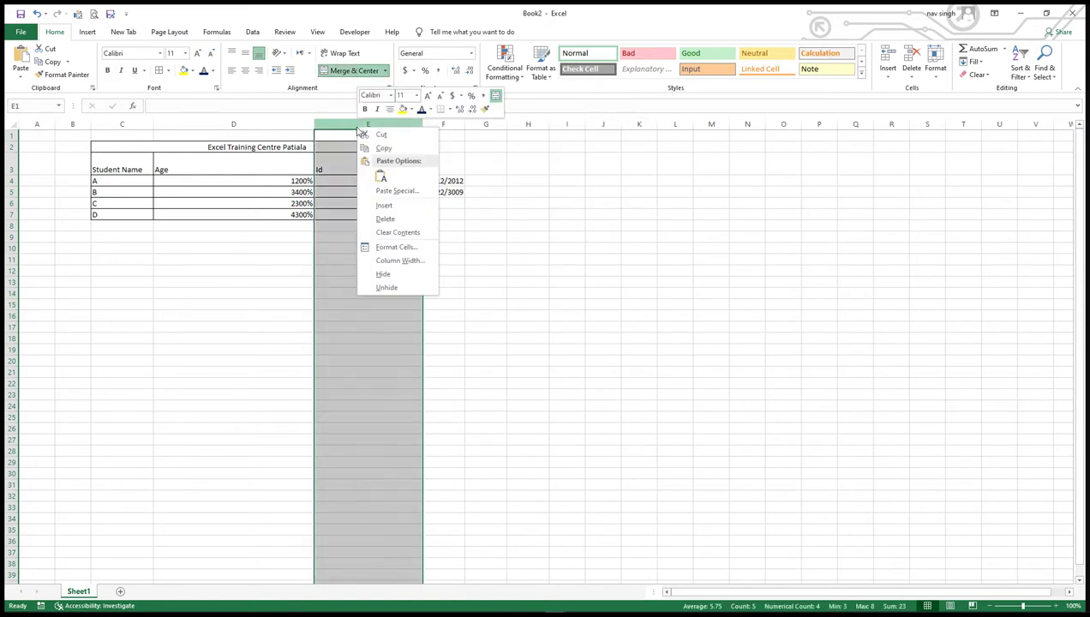
{"action": "left_click", "coordinate": [384, 206]}
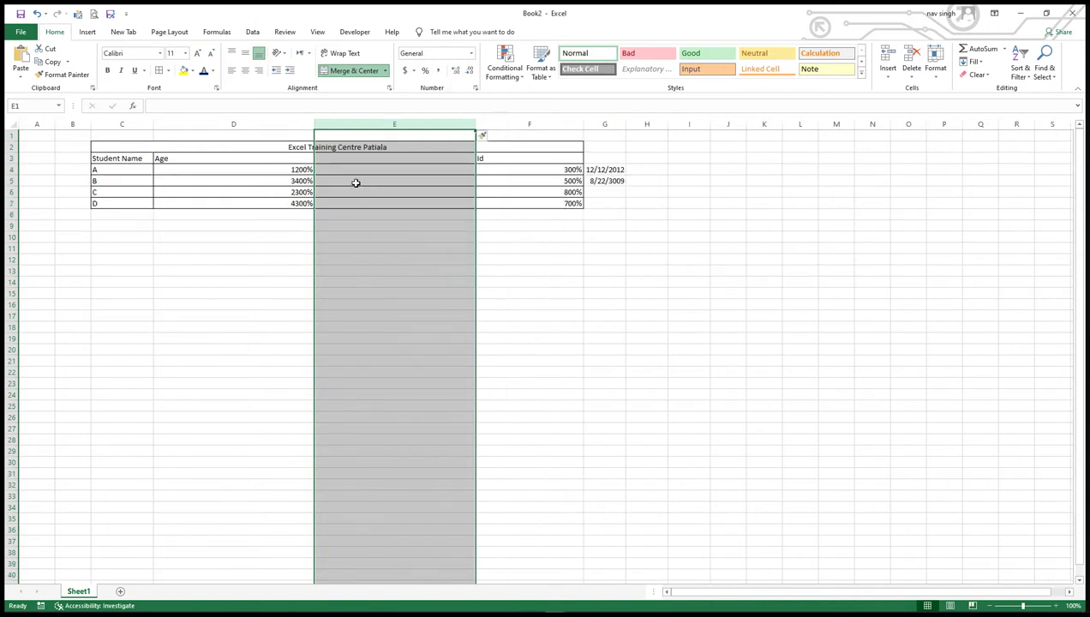
{"action": "mouse_move", "coordinate": [372, 170]}
{"action": "left_mouse_down"}
{"action": "mouse_move", "coordinate": [374, 204]}
{"action": "mouse_move", "coordinate": [384, 159]}
{"action": "mouse_move", "coordinate": [382, 204]}
{"action": "left_mouse_up"}
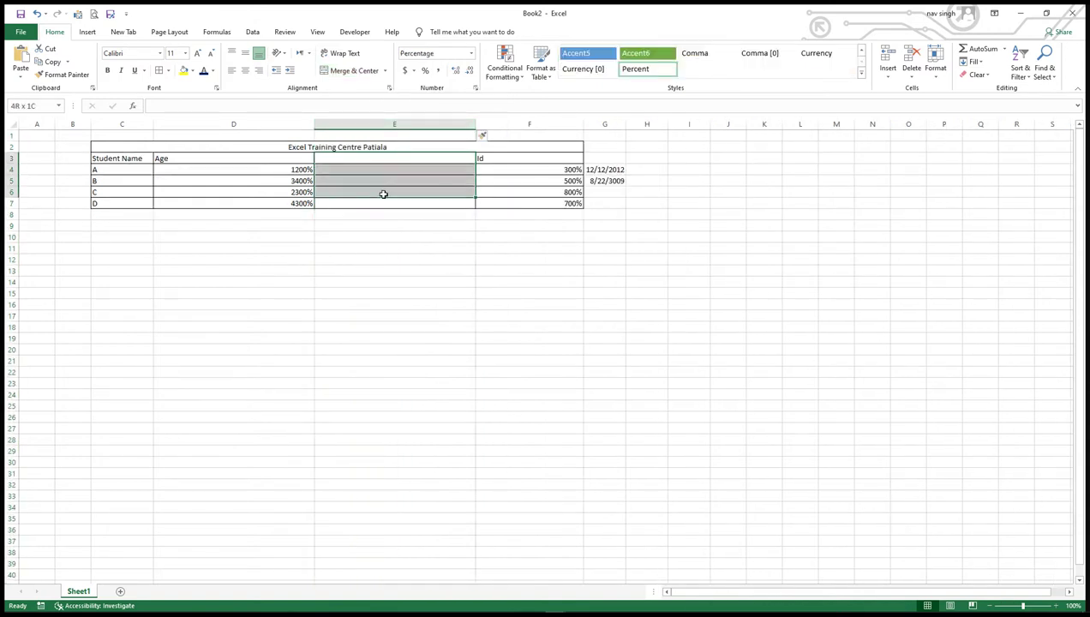
{"action": "left_click", "coordinate": [121, 146]}
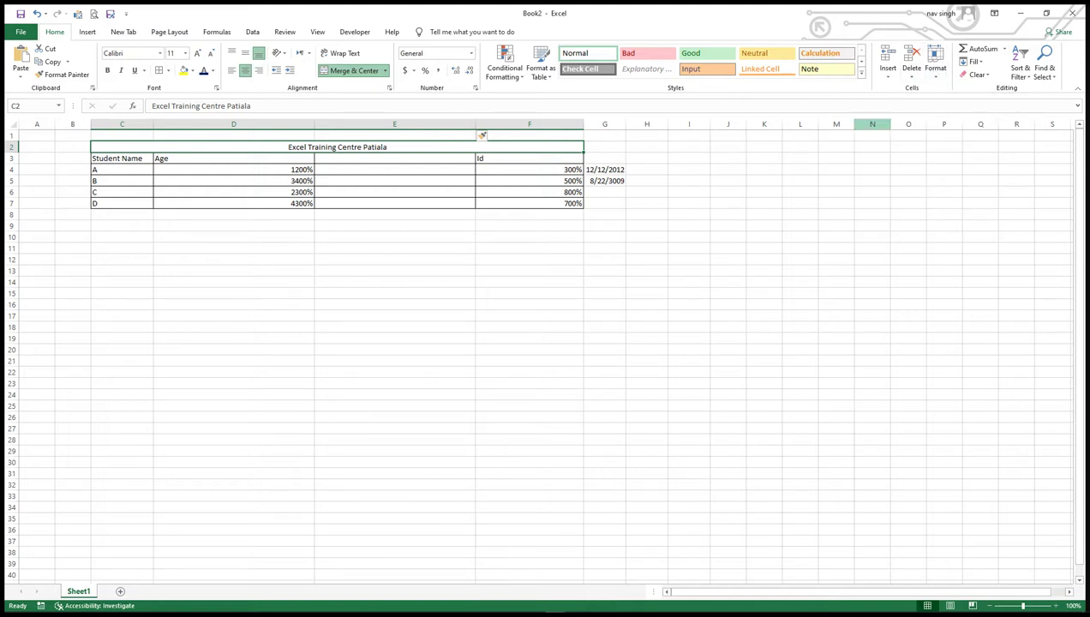
{"action": "left_click", "coordinate": [939, 79]}
{"action": "left_click", "coordinate": [327, 249]}
{"action": "left_click_drag", "start_coordinate": [312, 144], "coordinate": [319, 204]}
{"action": "right_click", "coordinate": [319, 173]}
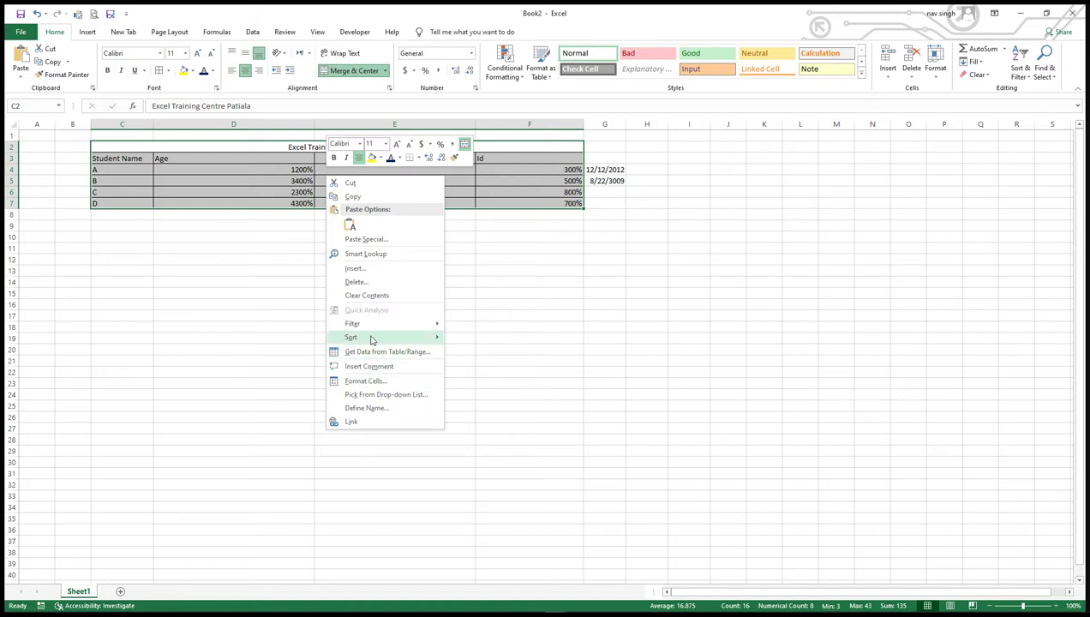
{"action": "left_click", "coordinate": [740, 326]}
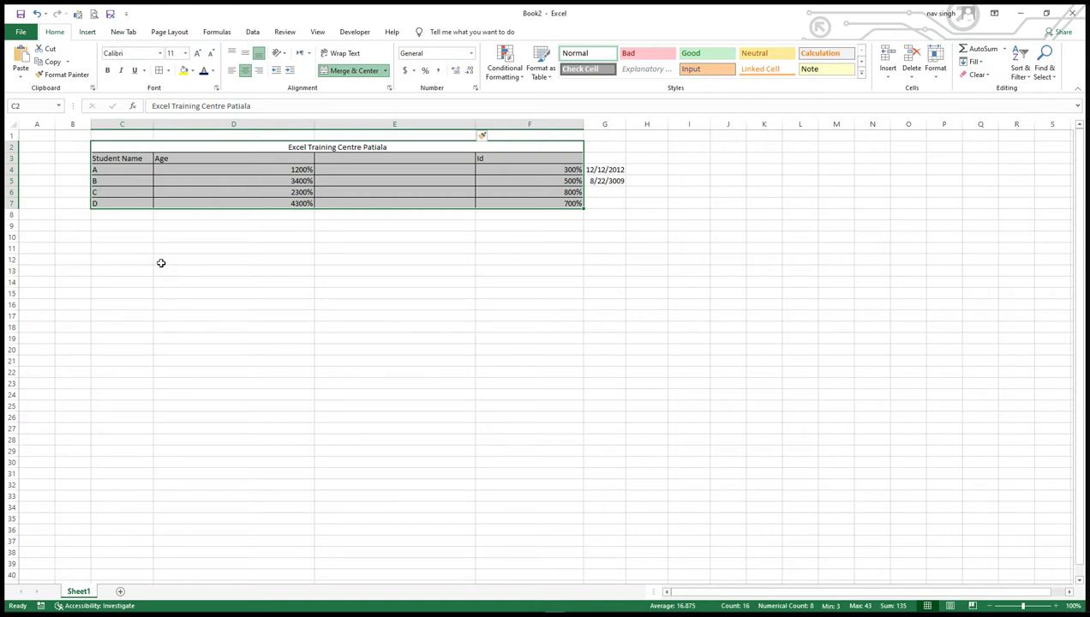
{"action": "left_click", "coordinate": [206, 291]}
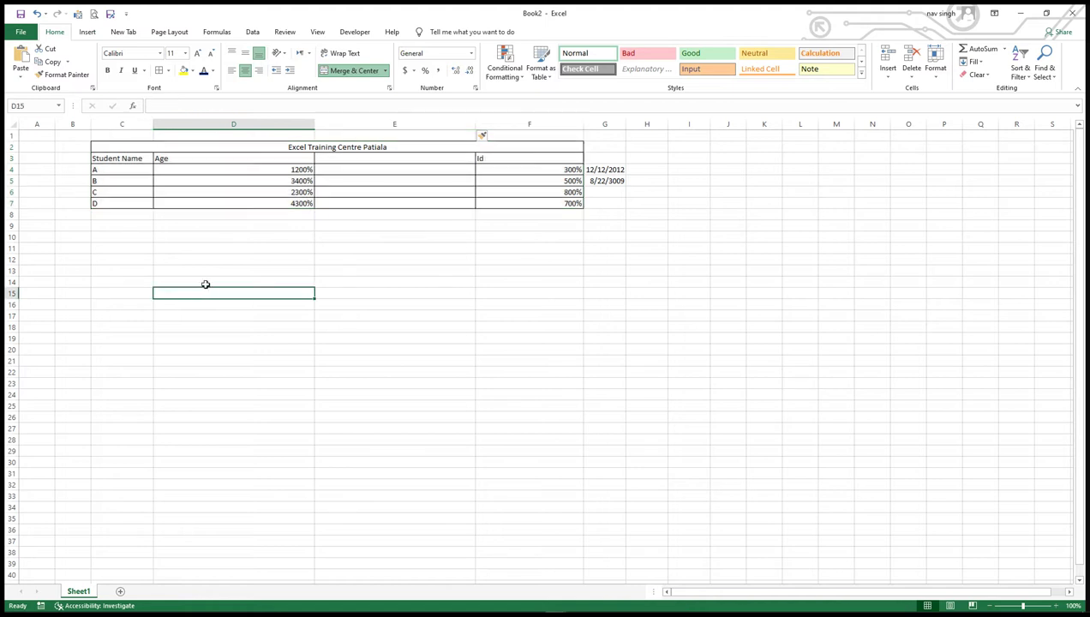
- Convert C3:F7 into a table with 'My table has headers' ticked
{"action": "left_click", "coordinate": [88, 34]}
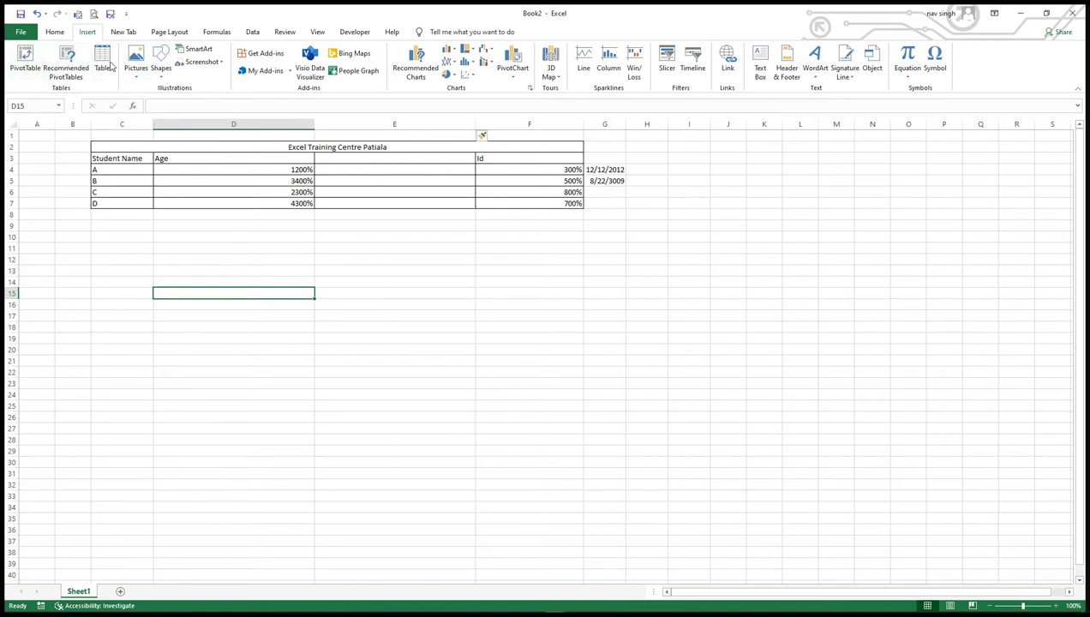
{"action": "left_click", "coordinate": [279, 270]}
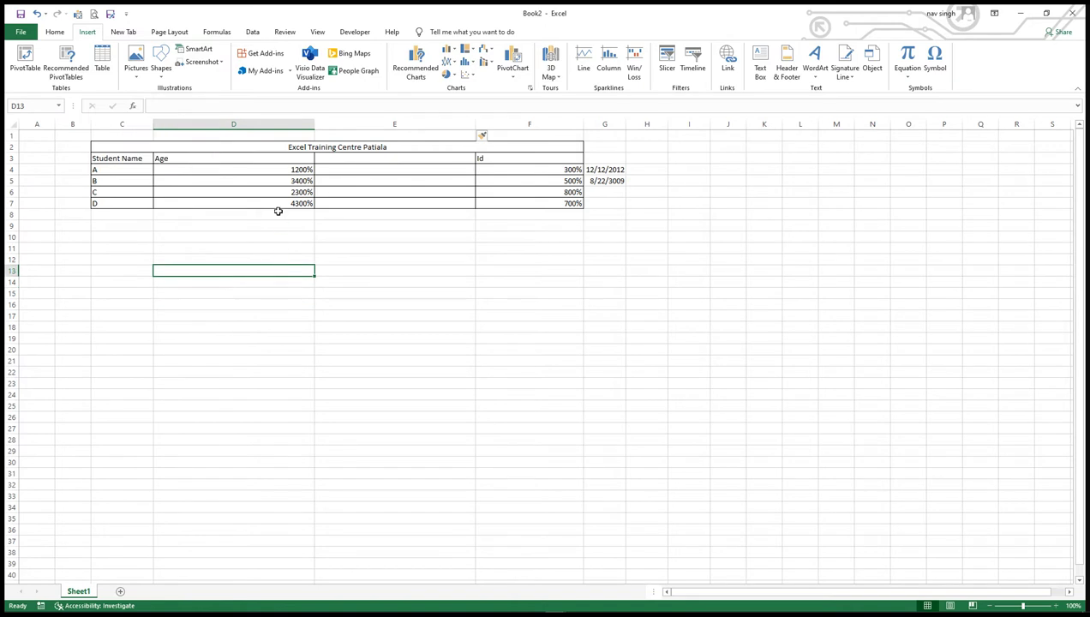
{"action": "left_click_drag", "start_coordinate": [121, 159], "coordinate": [518, 204]}
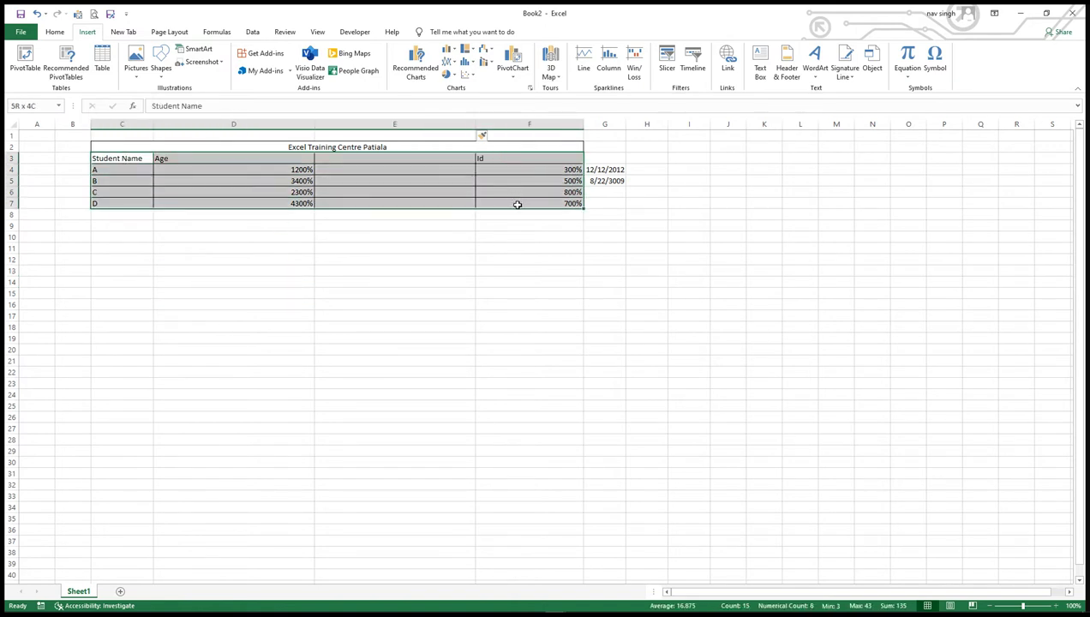
{"action": "left_click", "coordinate": [101, 60]}
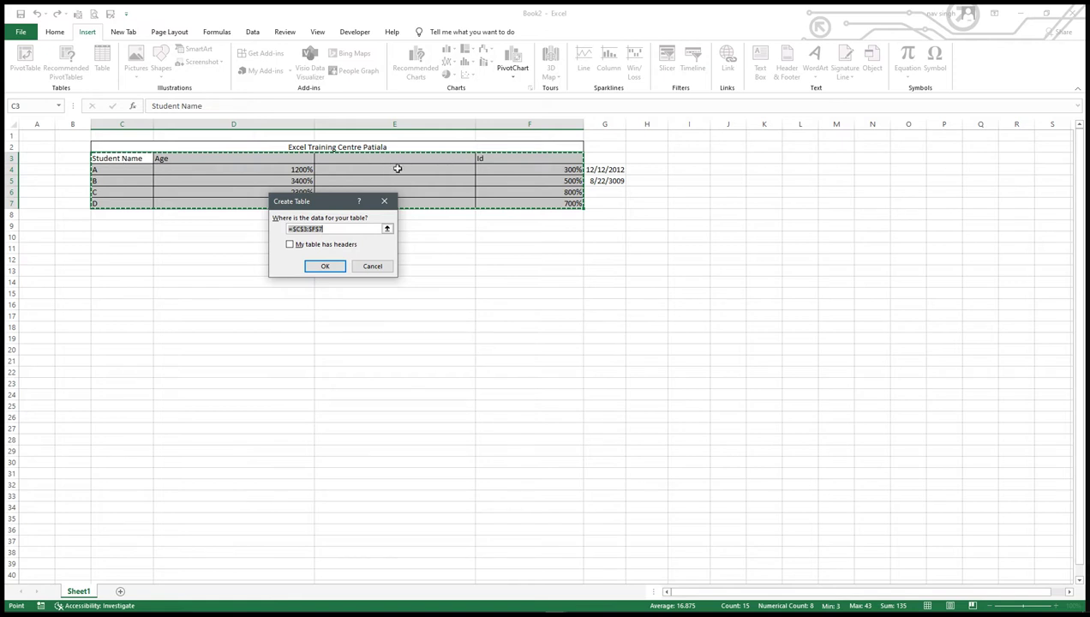
{"action": "left_click", "coordinate": [291, 245]}
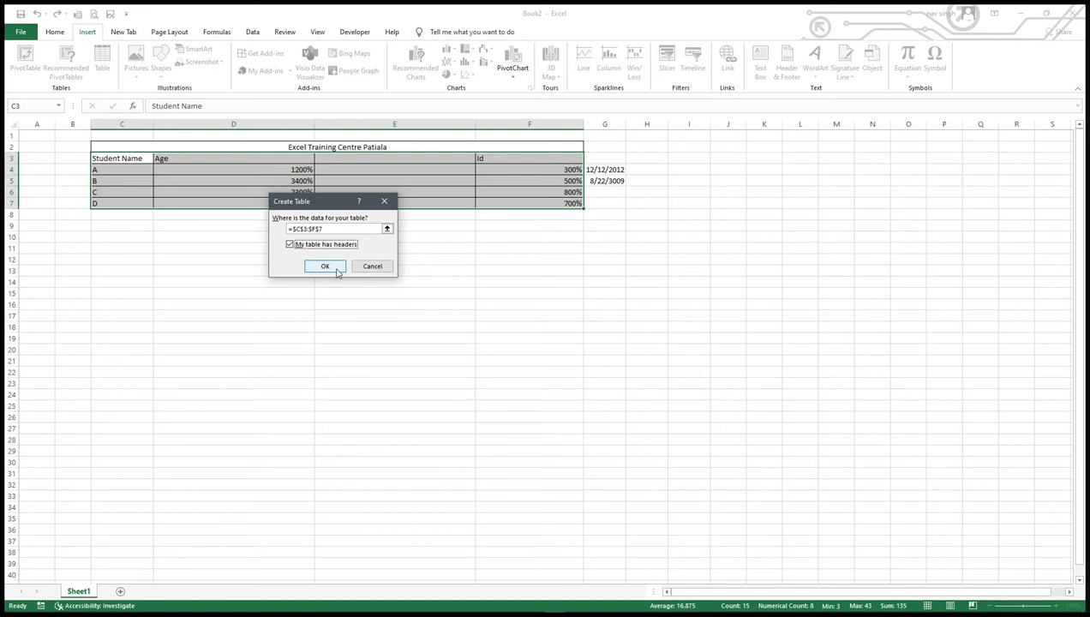
{"action": "left_click", "coordinate": [325, 266]}
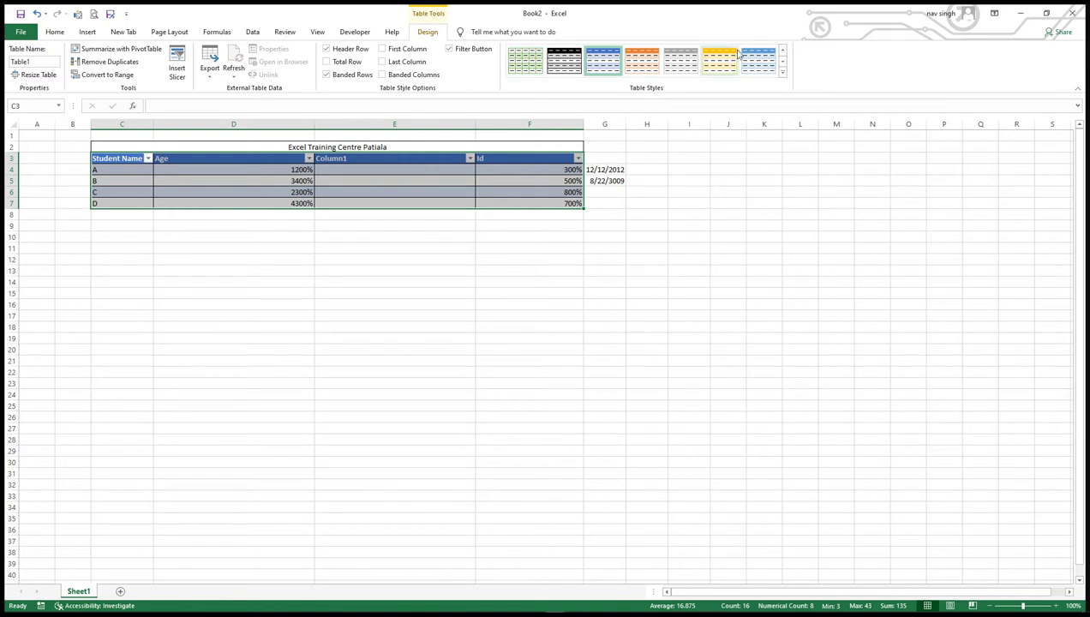
- Try light table styles and settle on the light blue banded style for Table1
{"action": "left_click", "coordinate": [781, 51]}
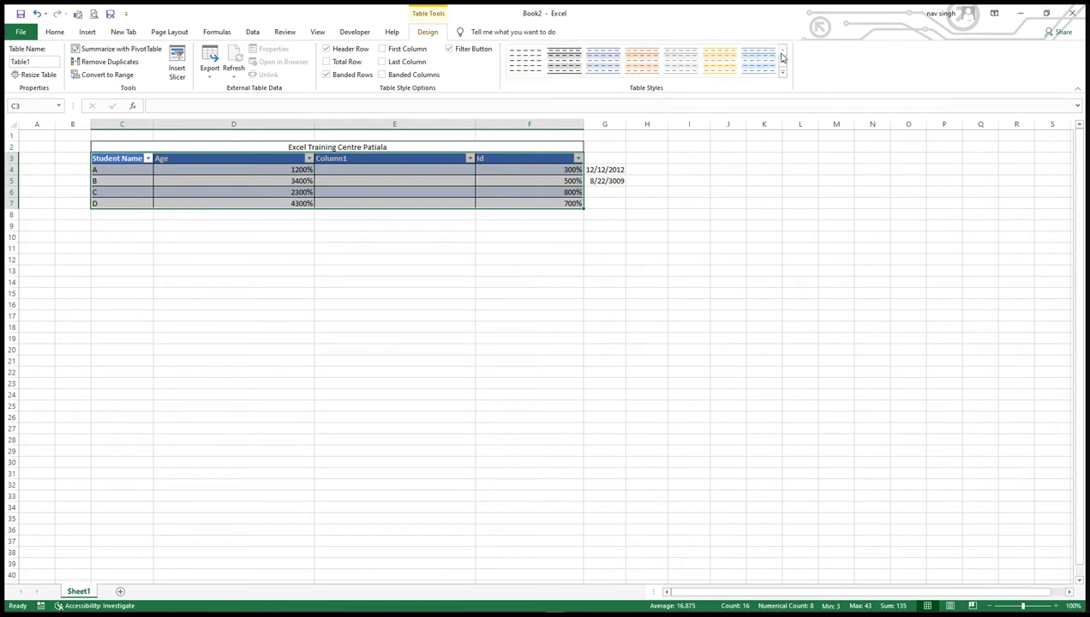
{"action": "left_click", "coordinate": [527, 65]}
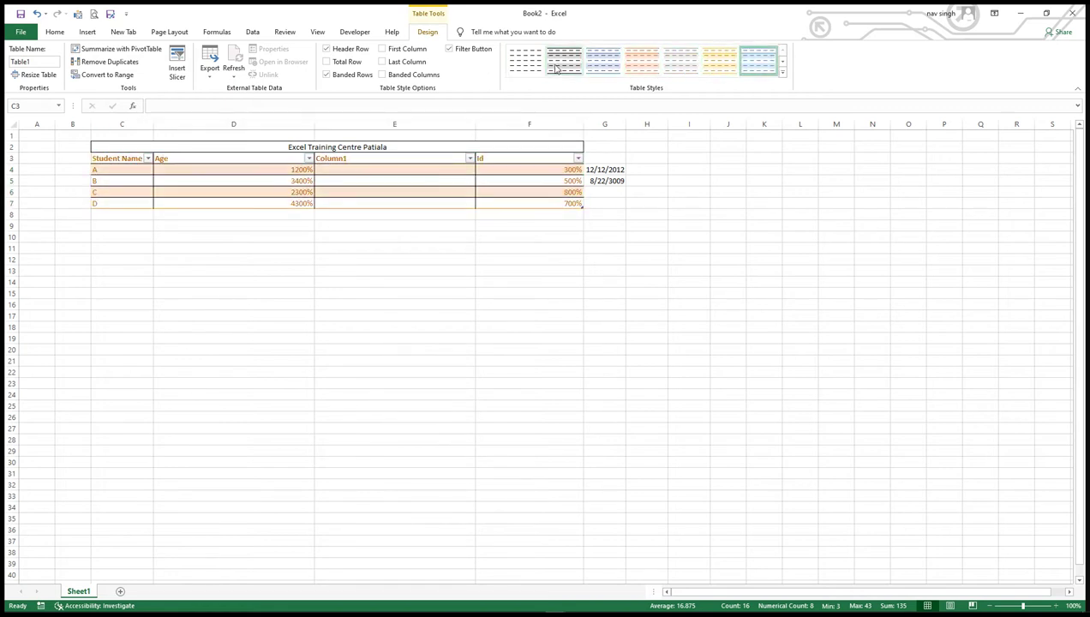
{"action": "left_click", "coordinate": [579, 72]}
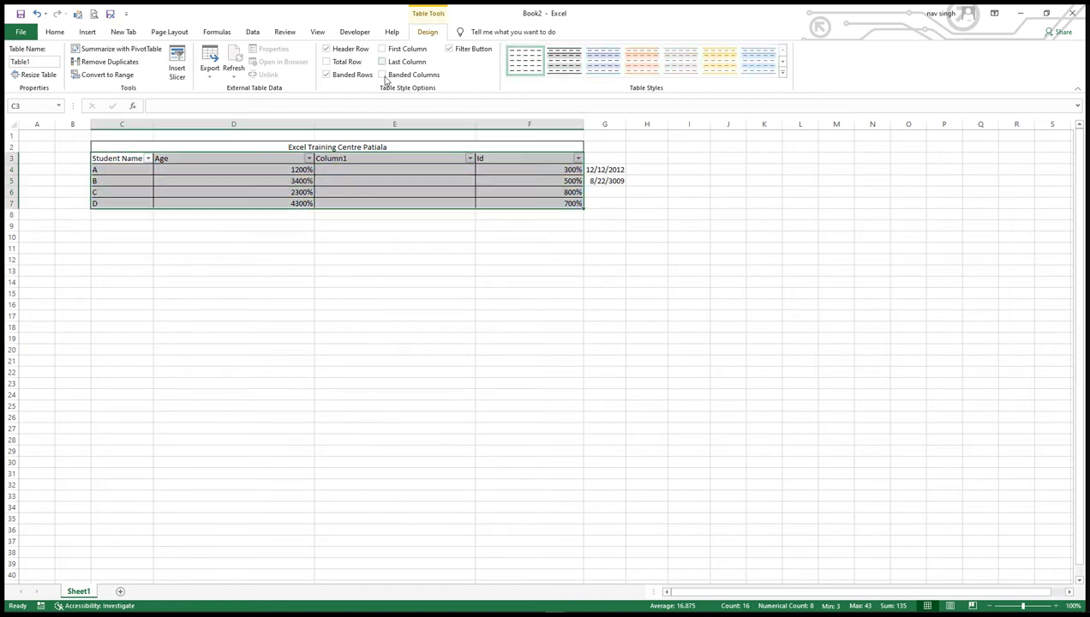
{"action": "left_click", "coordinate": [592, 66]}
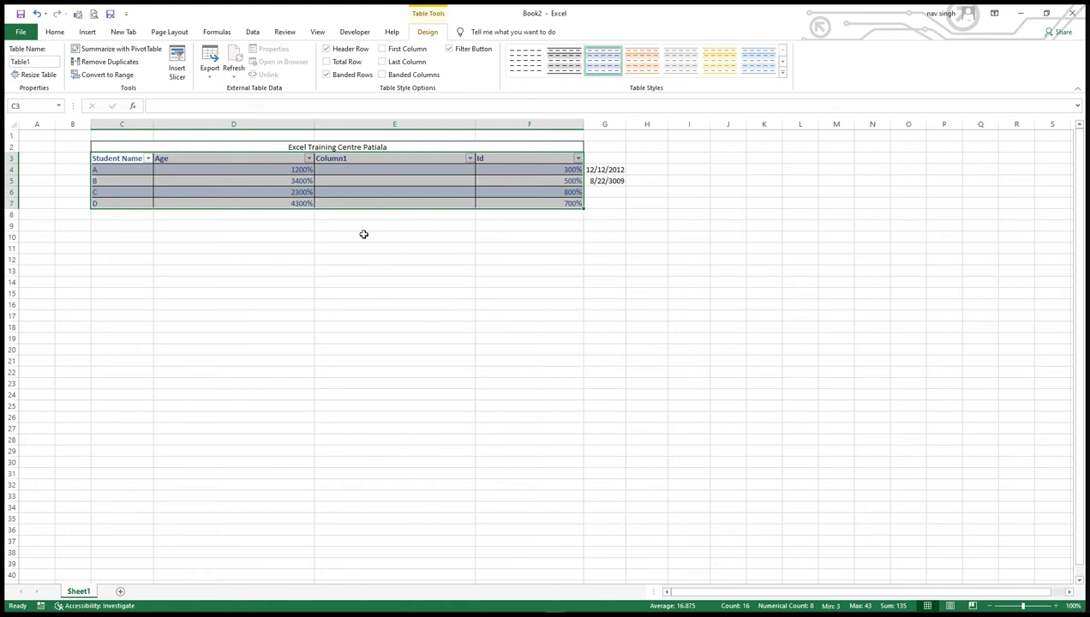
{"action": "left_click", "coordinate": [324, 260]}
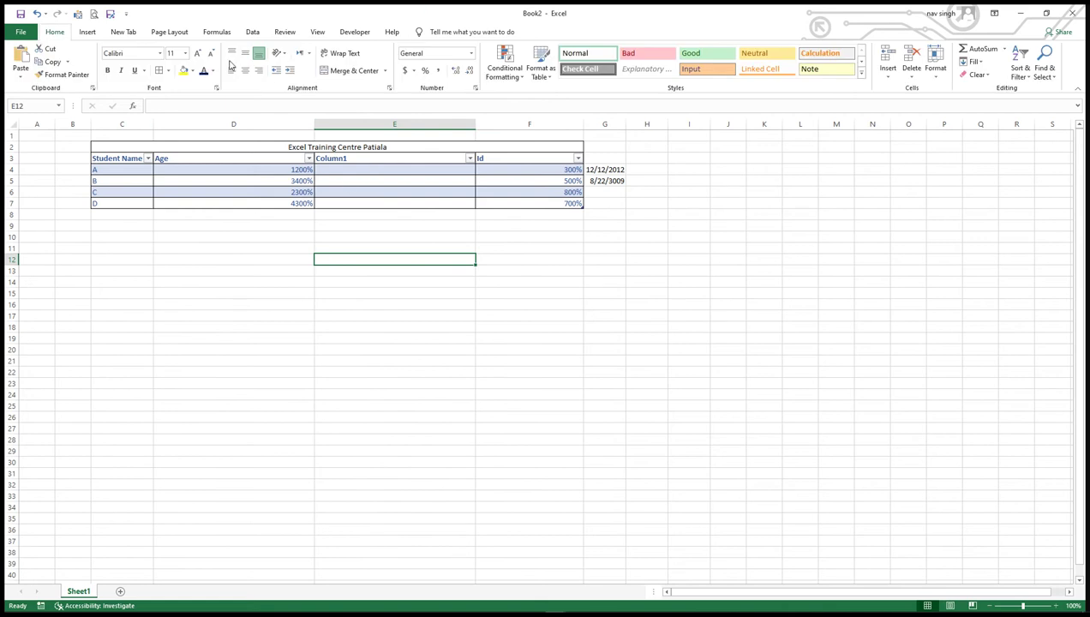
- Open the Pictures dropdown on the Insert tab, then close it
{"action": "left_click", "coordinate": [88, 33]}
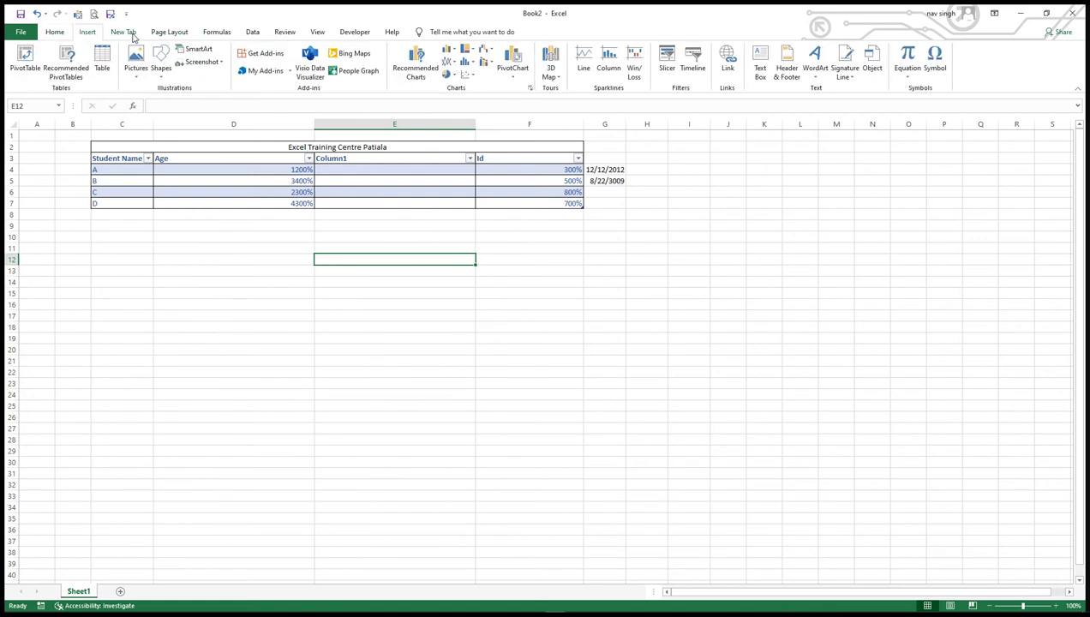
{"action": "left_click", "coordinate": [135, 80]}
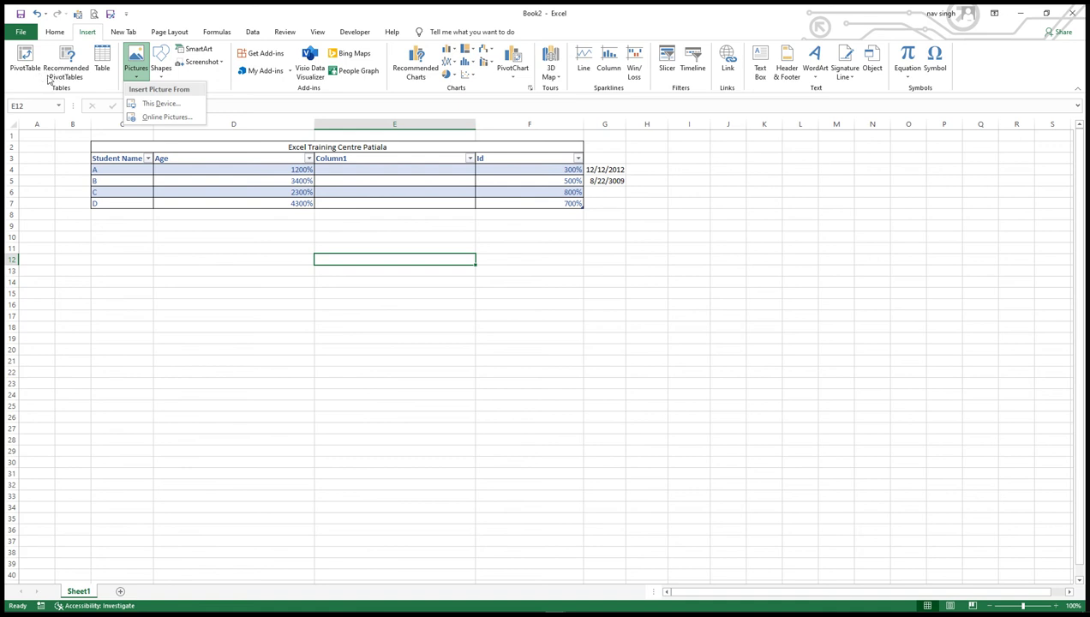
{"action": "left_click", "coordinate": [189, 244]}
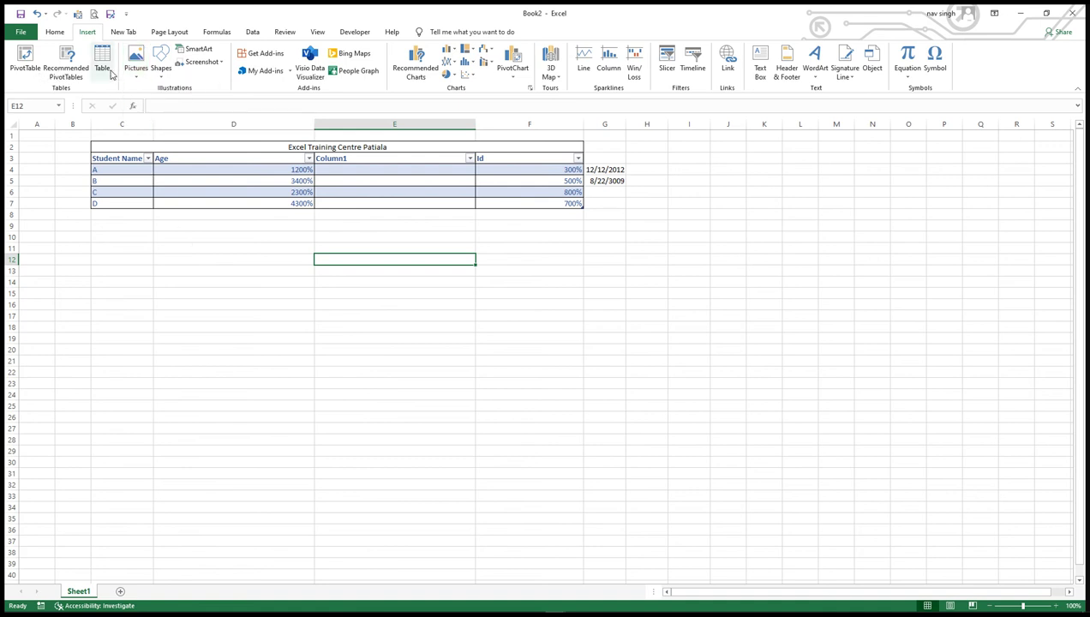